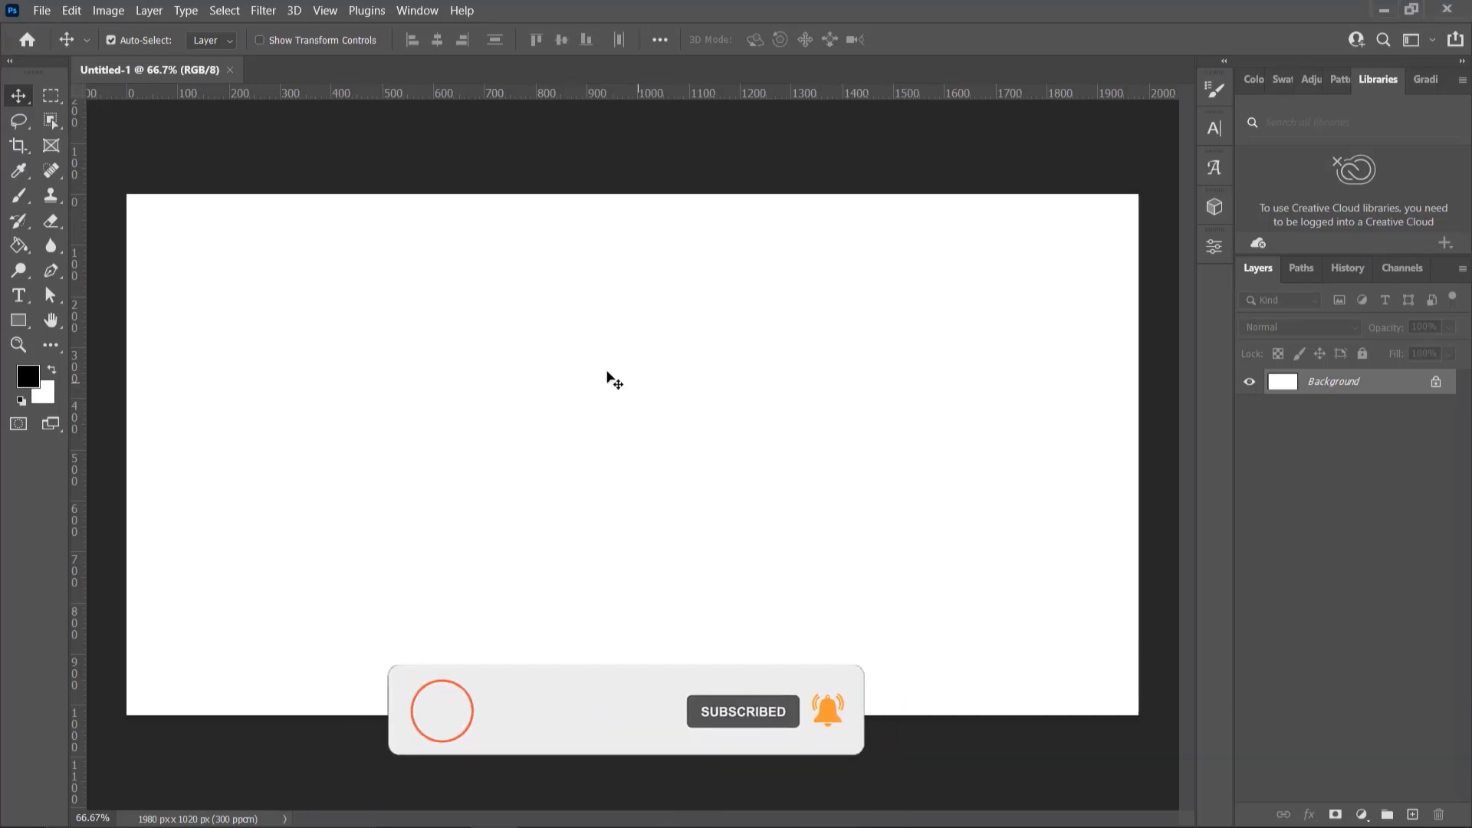
- Open the JPG portraits of the bald man in a tie and the dark-haired man in a grey sweater from Downloads
click(40, 10)
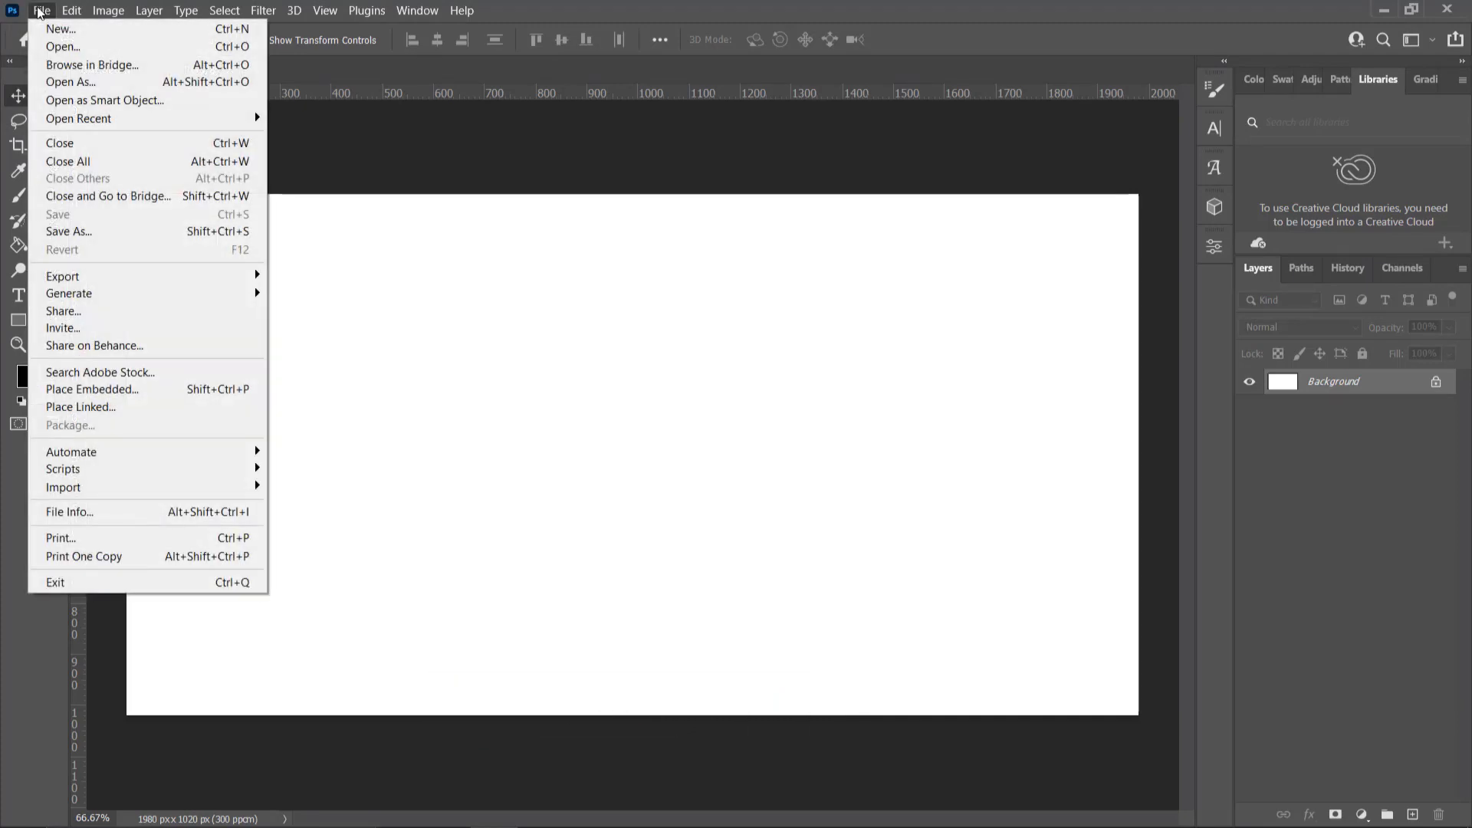
click(53, 45)
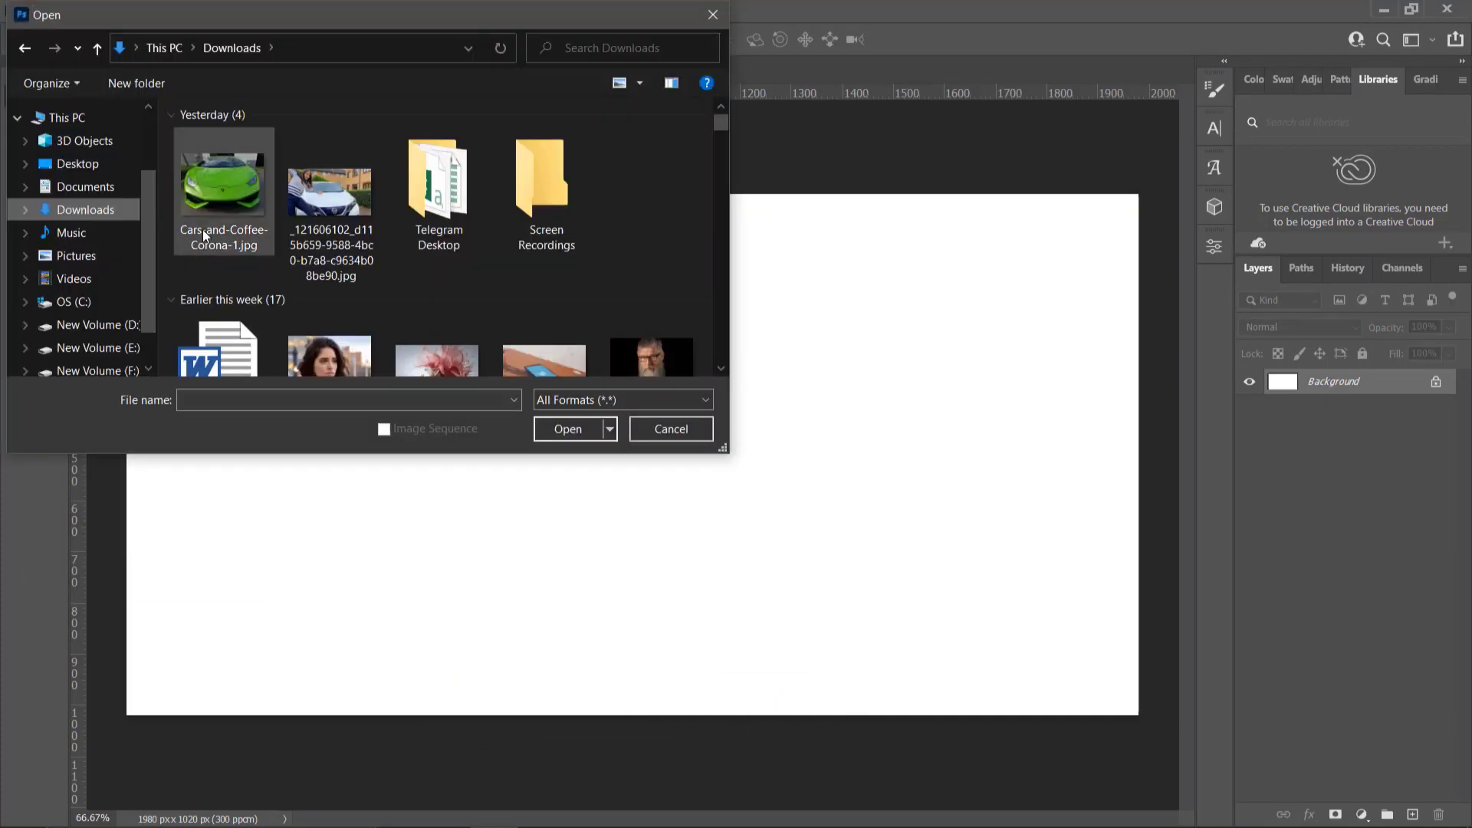
scroll(500, 274, down, 8)
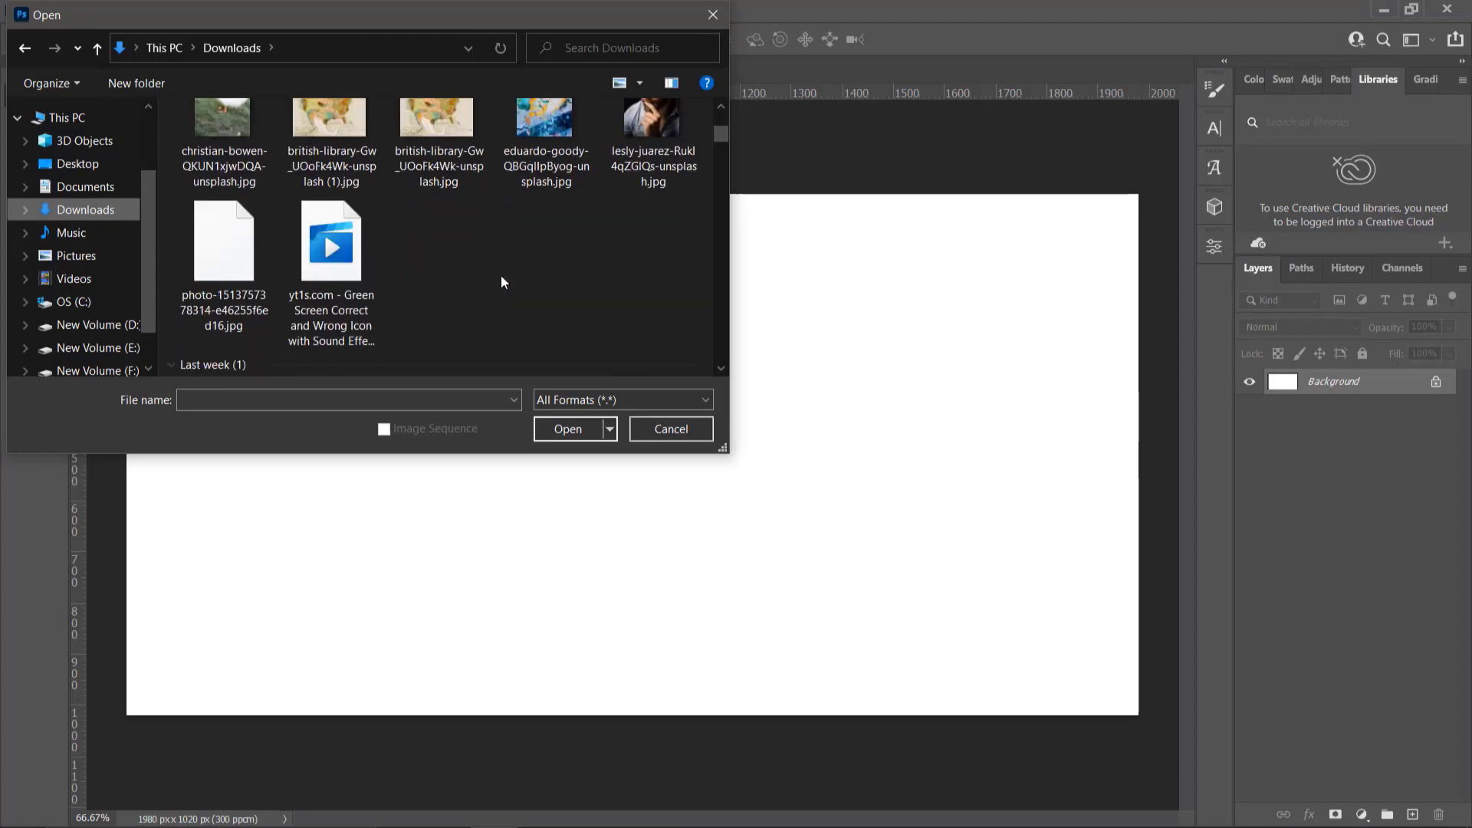
scroll(501, 280, down, 10)
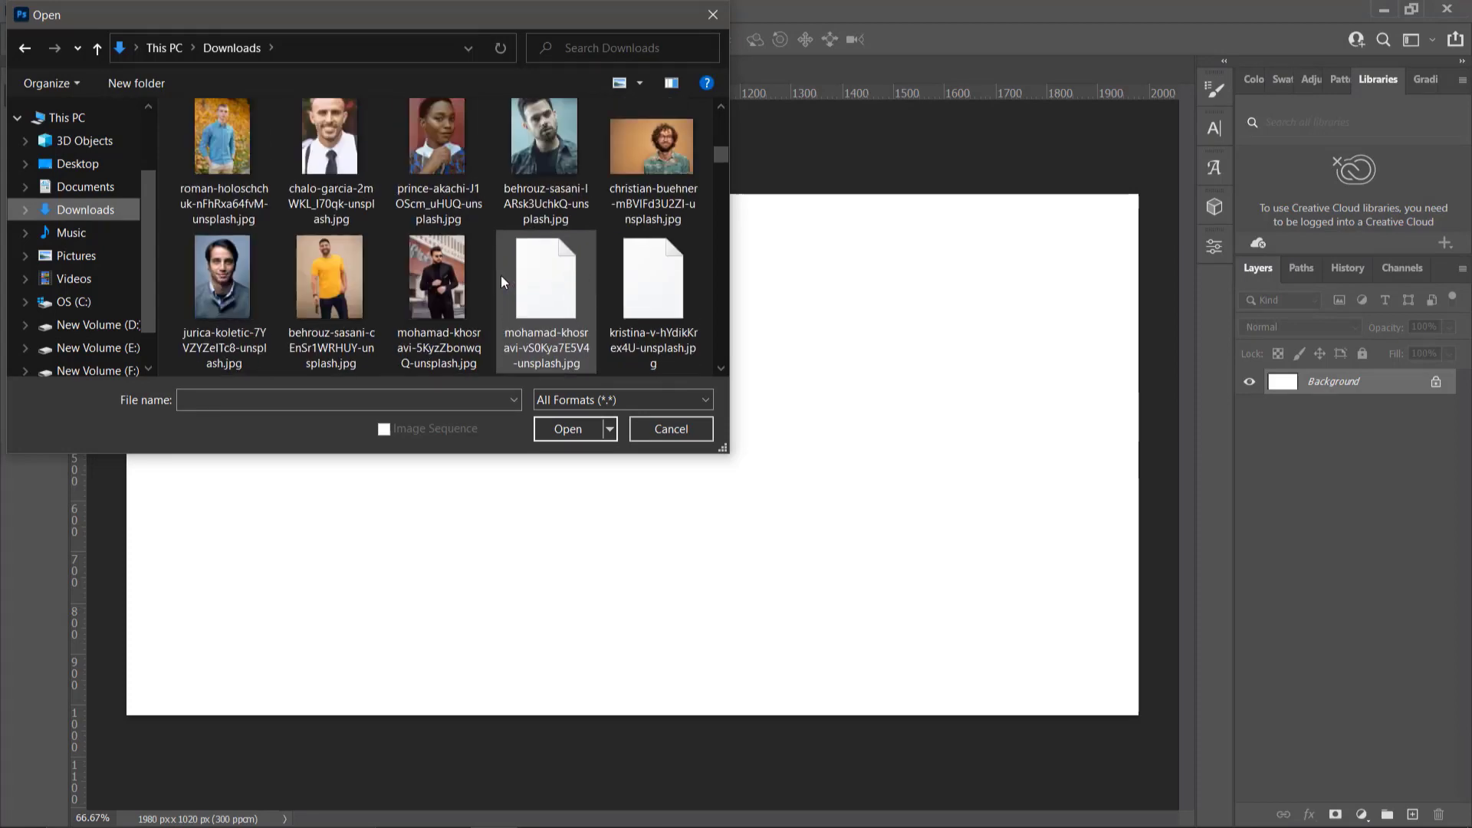
scroll(500, 274, down, 1)
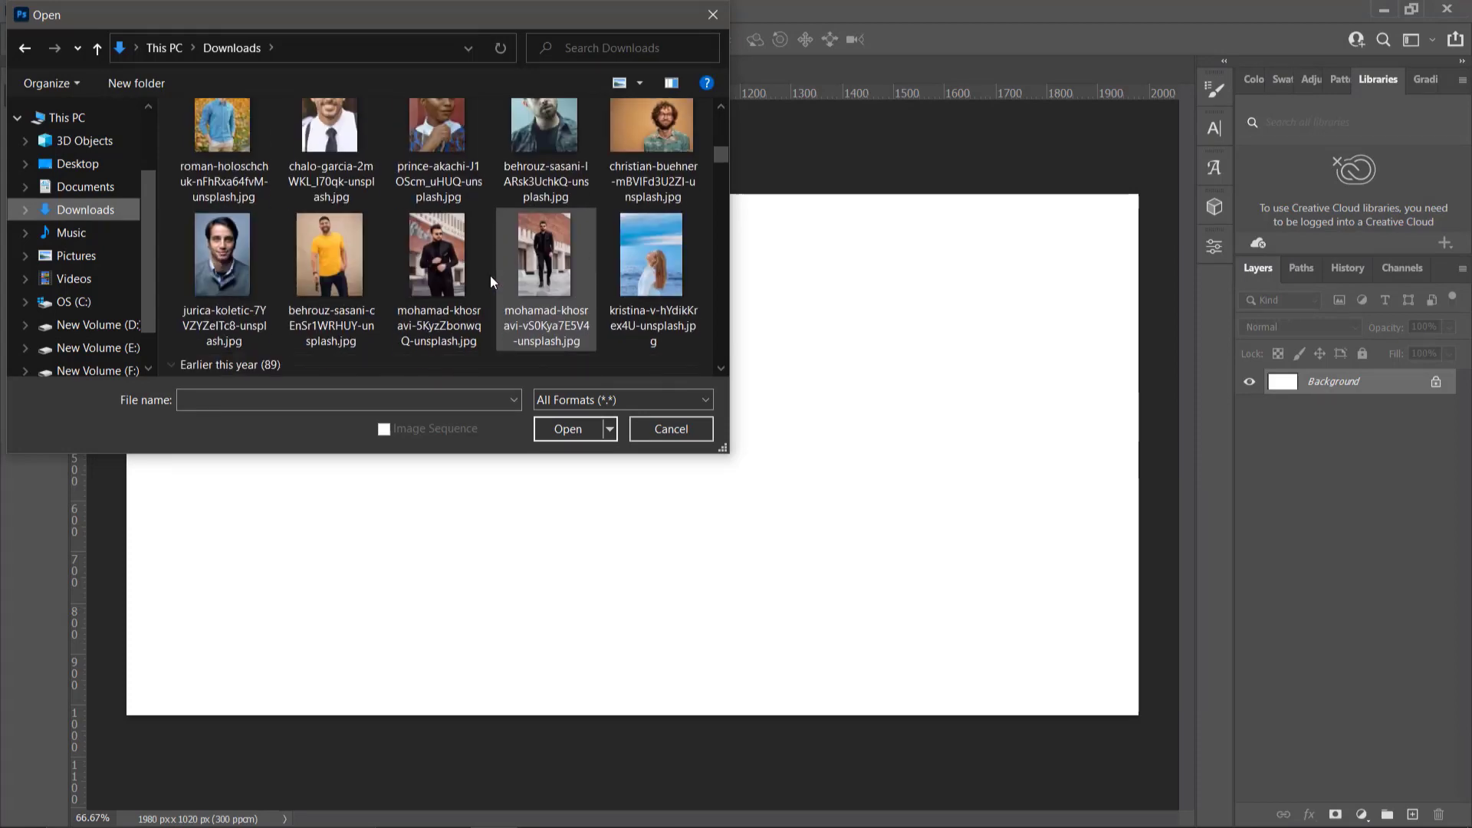
click(338, 132)
ctrl+click(241, 261)
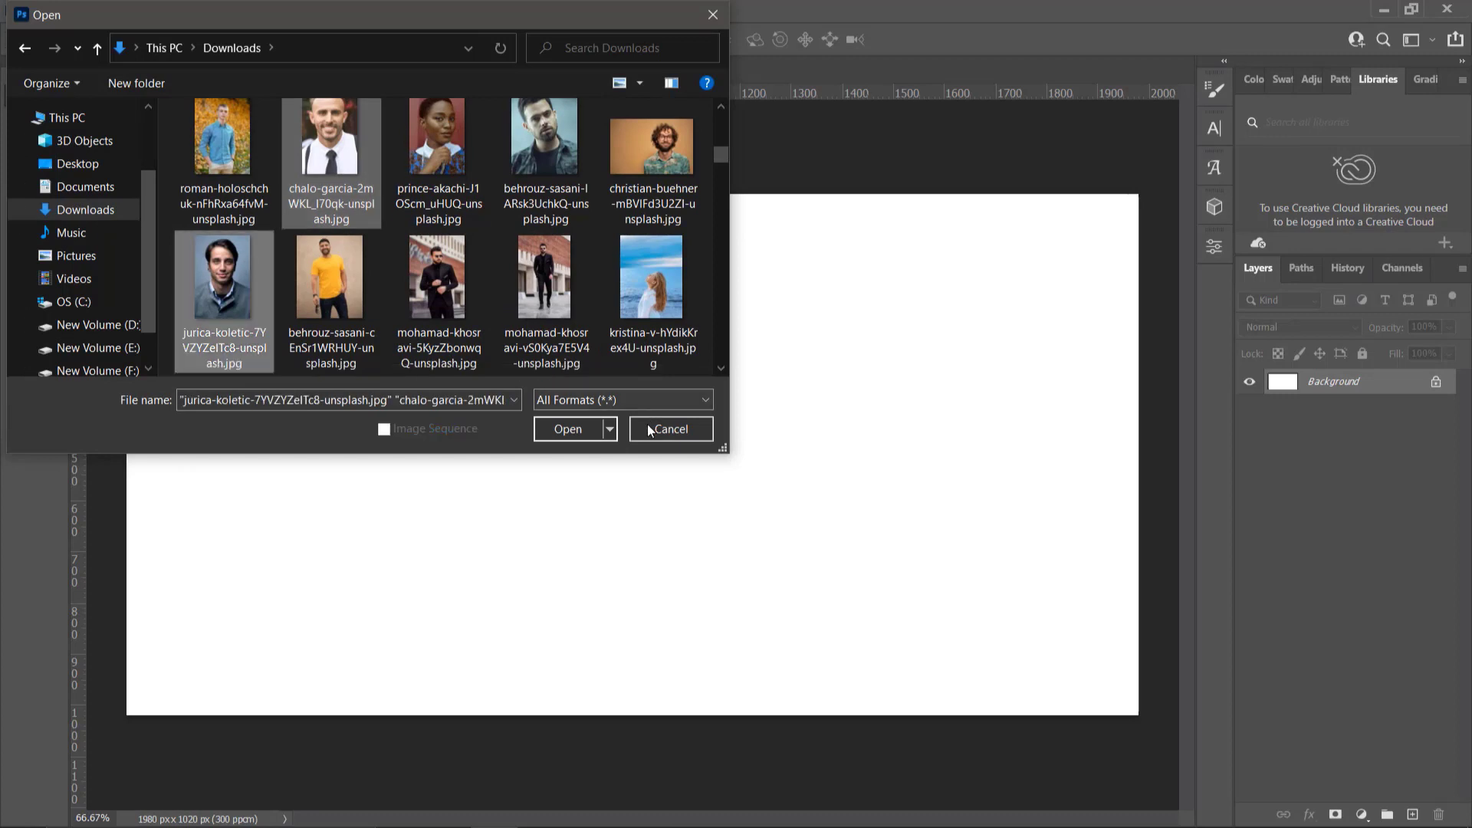
click(566, 429)
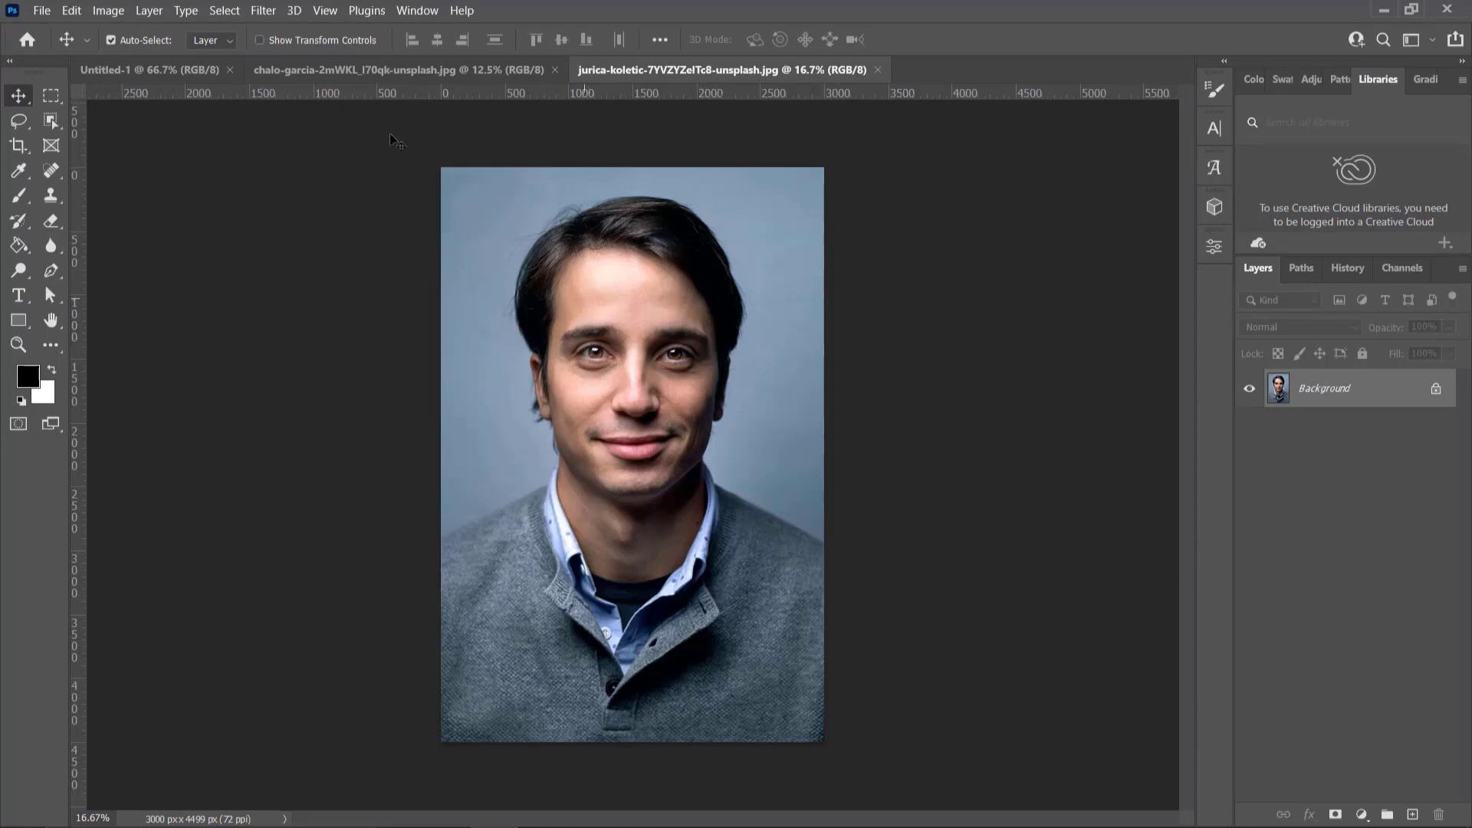
- Compare the head pose and facial features in the two open portraits, including a close-up of the bald man's face at 25% zoom
click(353, 69)
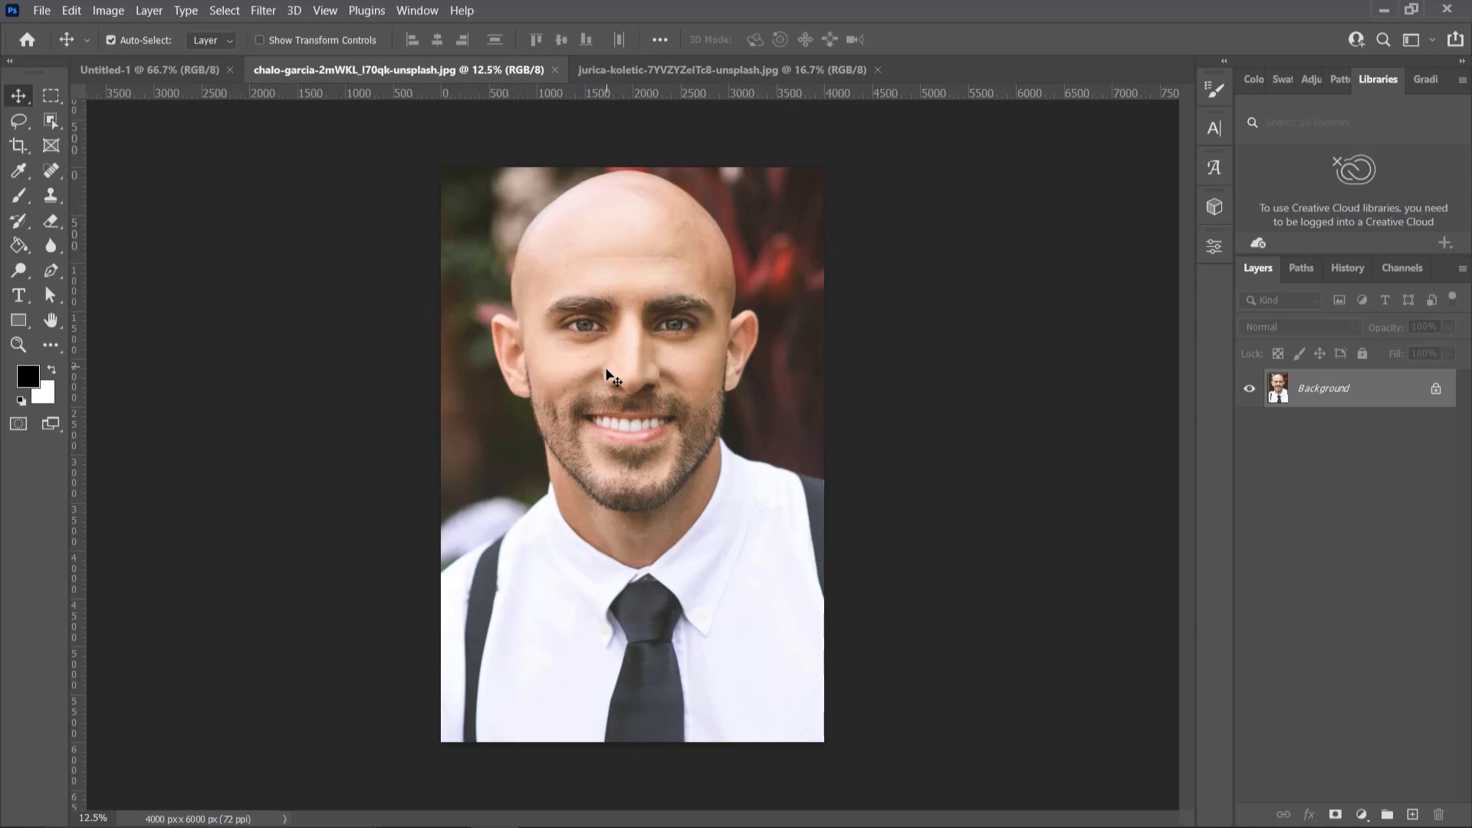
click(715, 77)
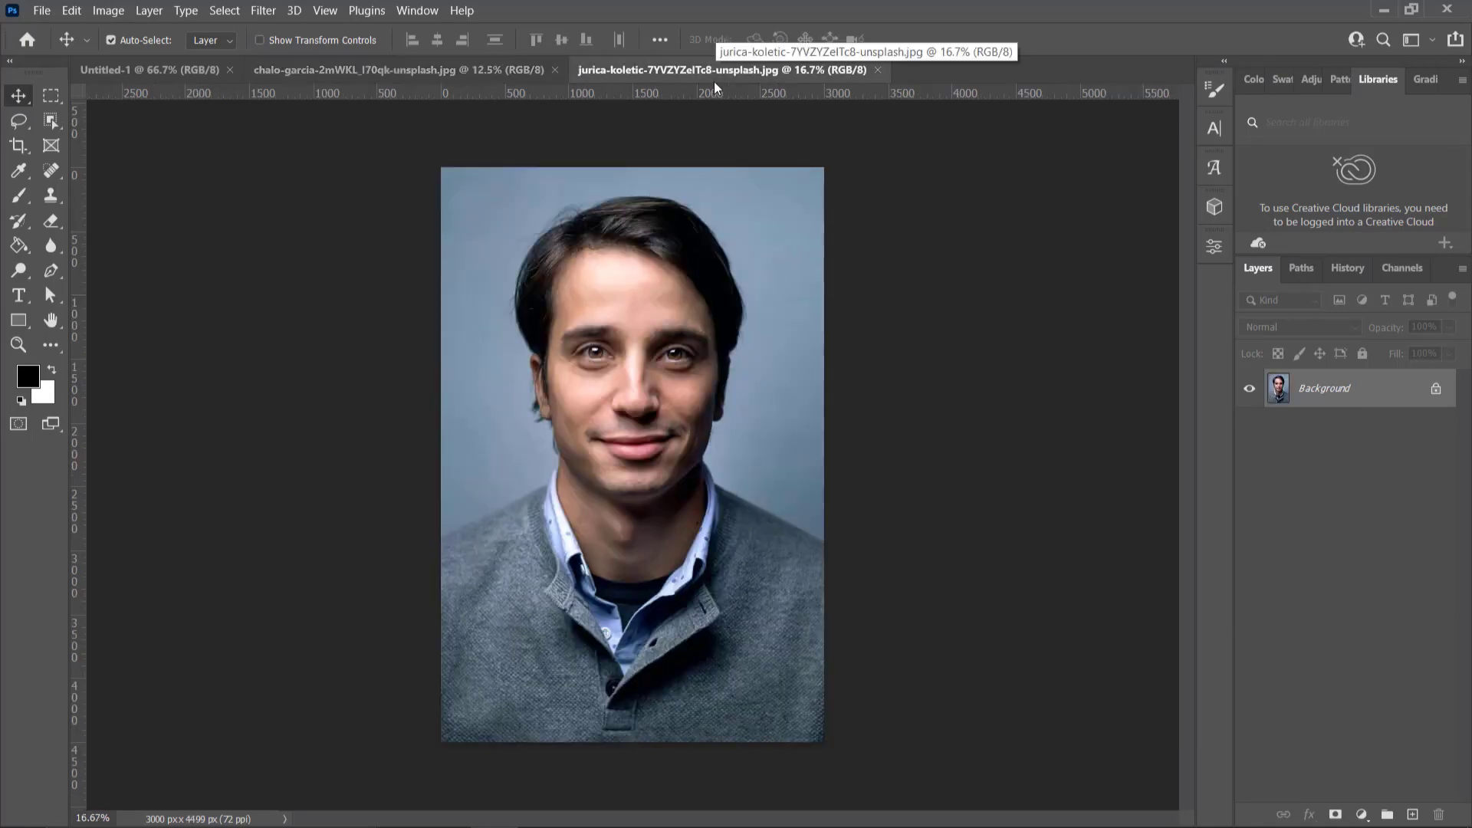
click(382, 75)
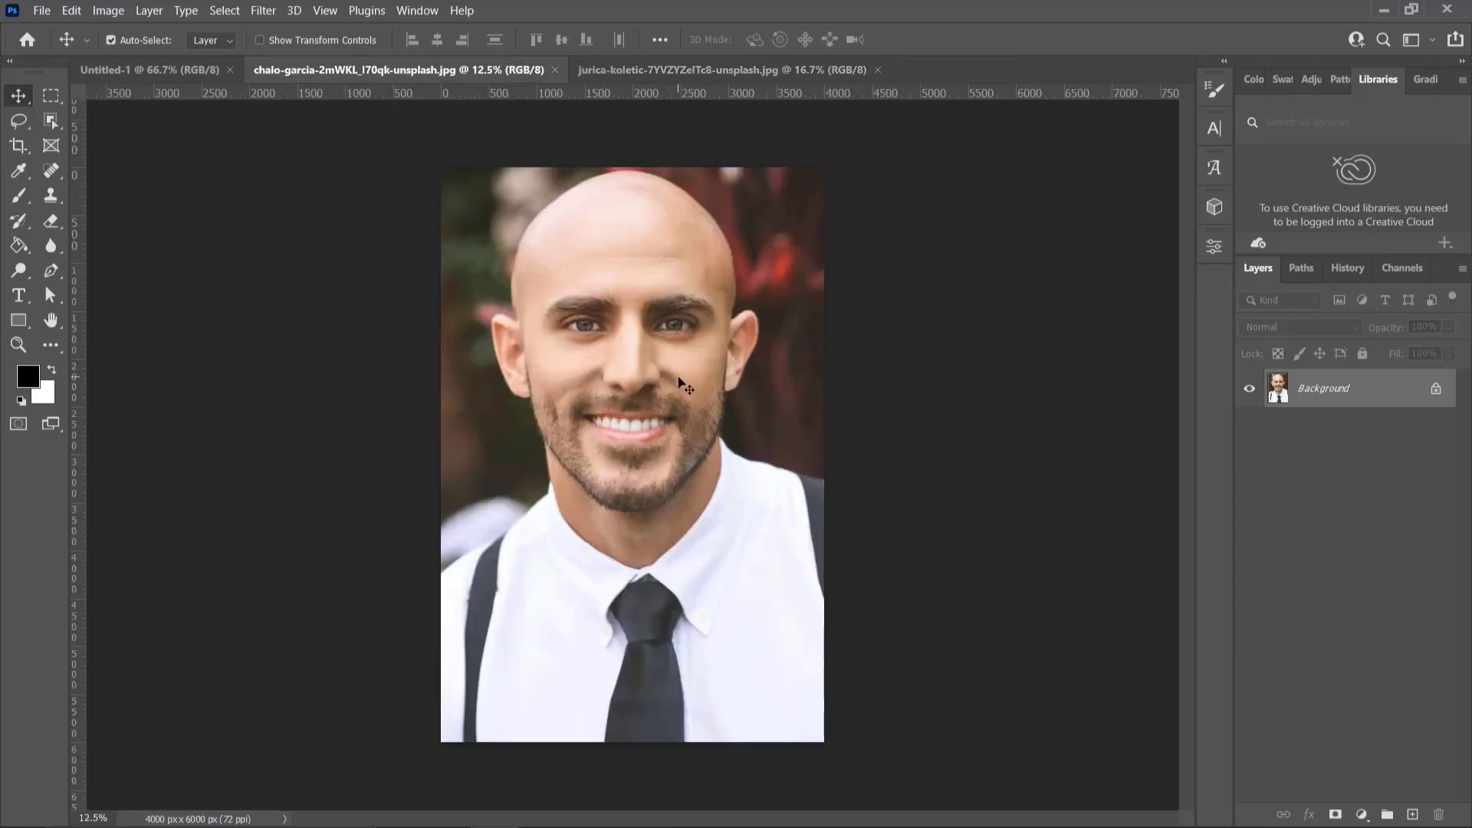
click(675, 81)
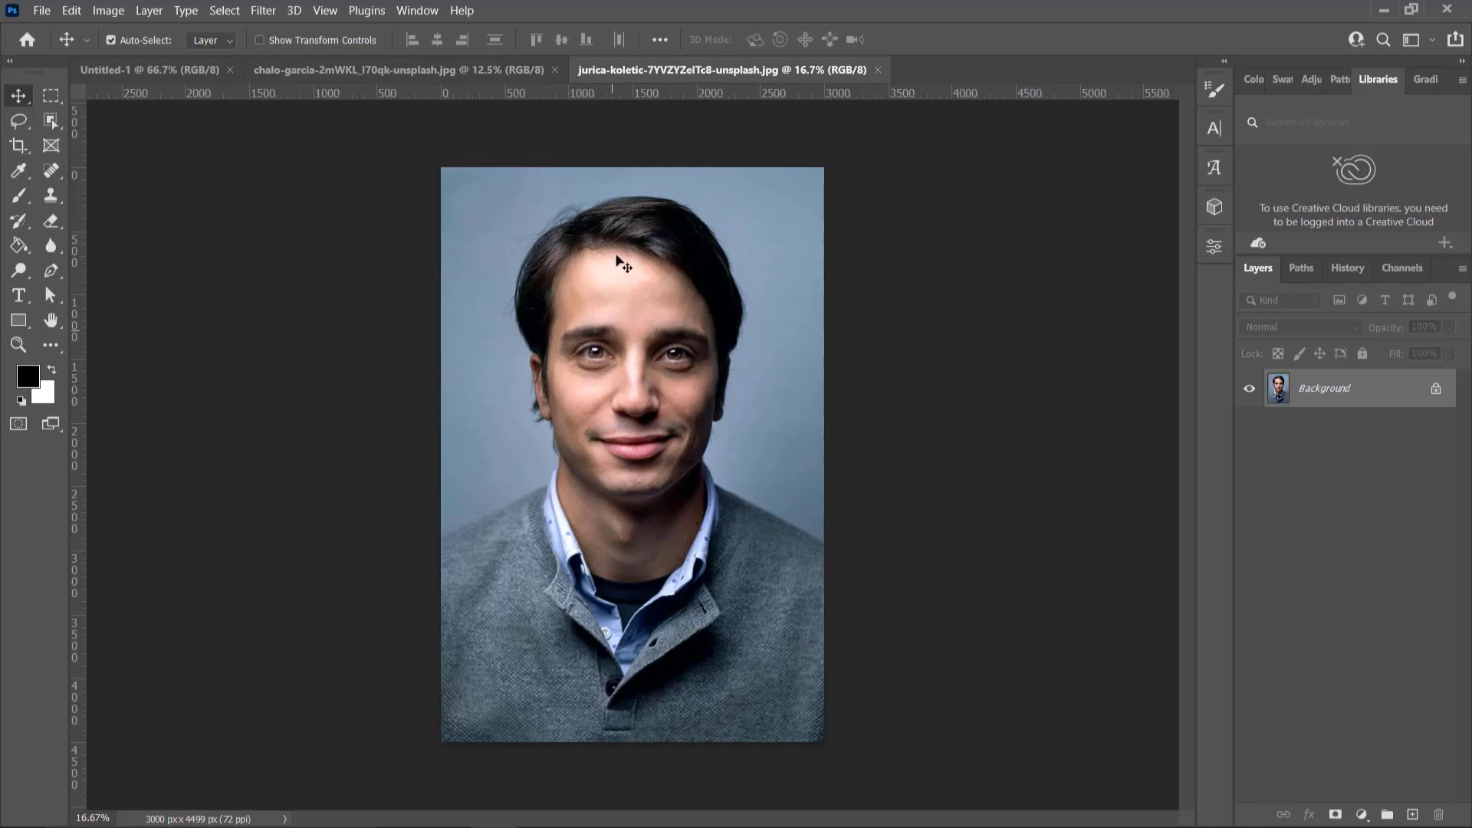
click(462, 73)
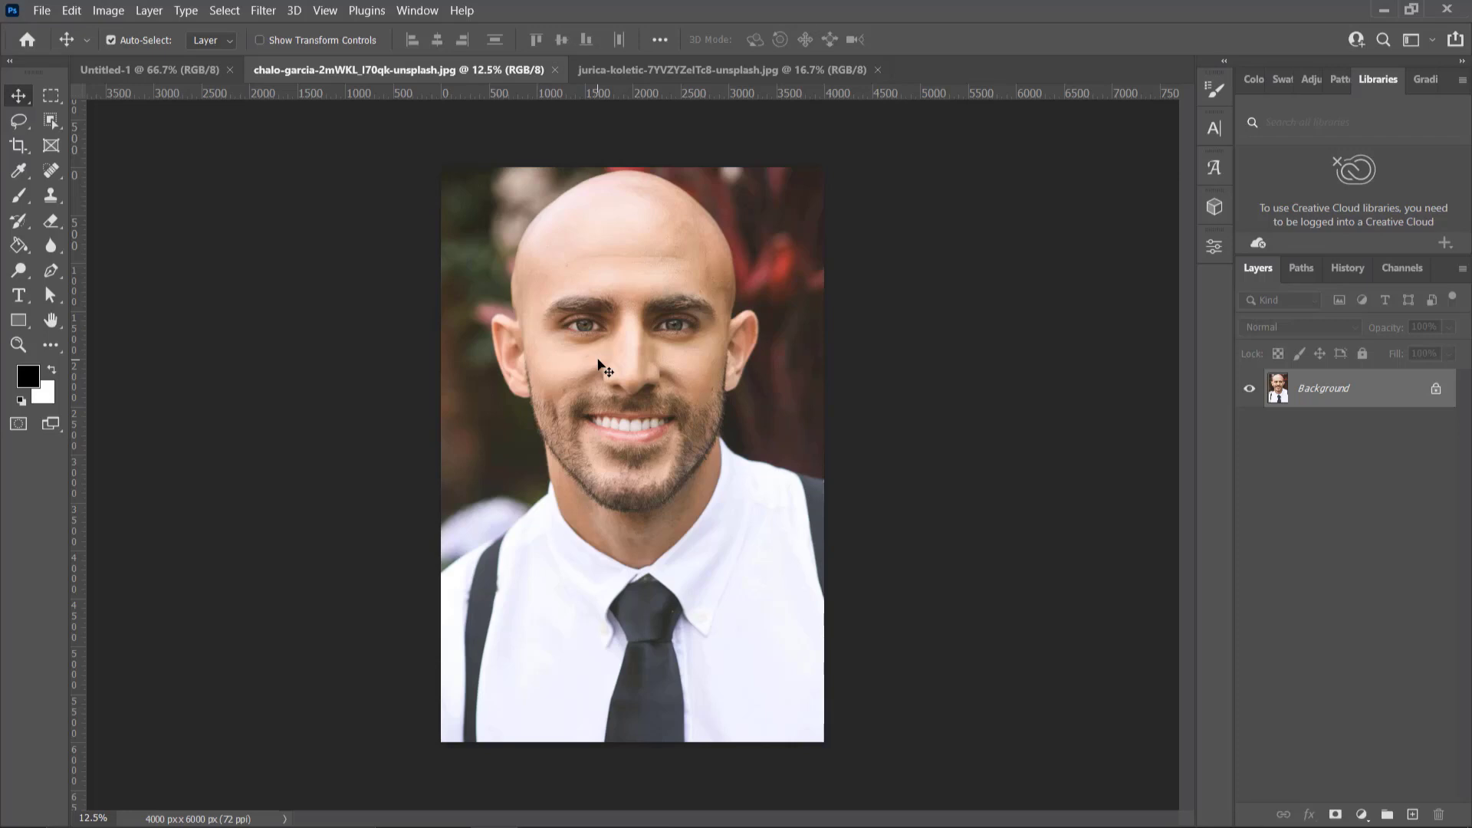
click(674, 70)
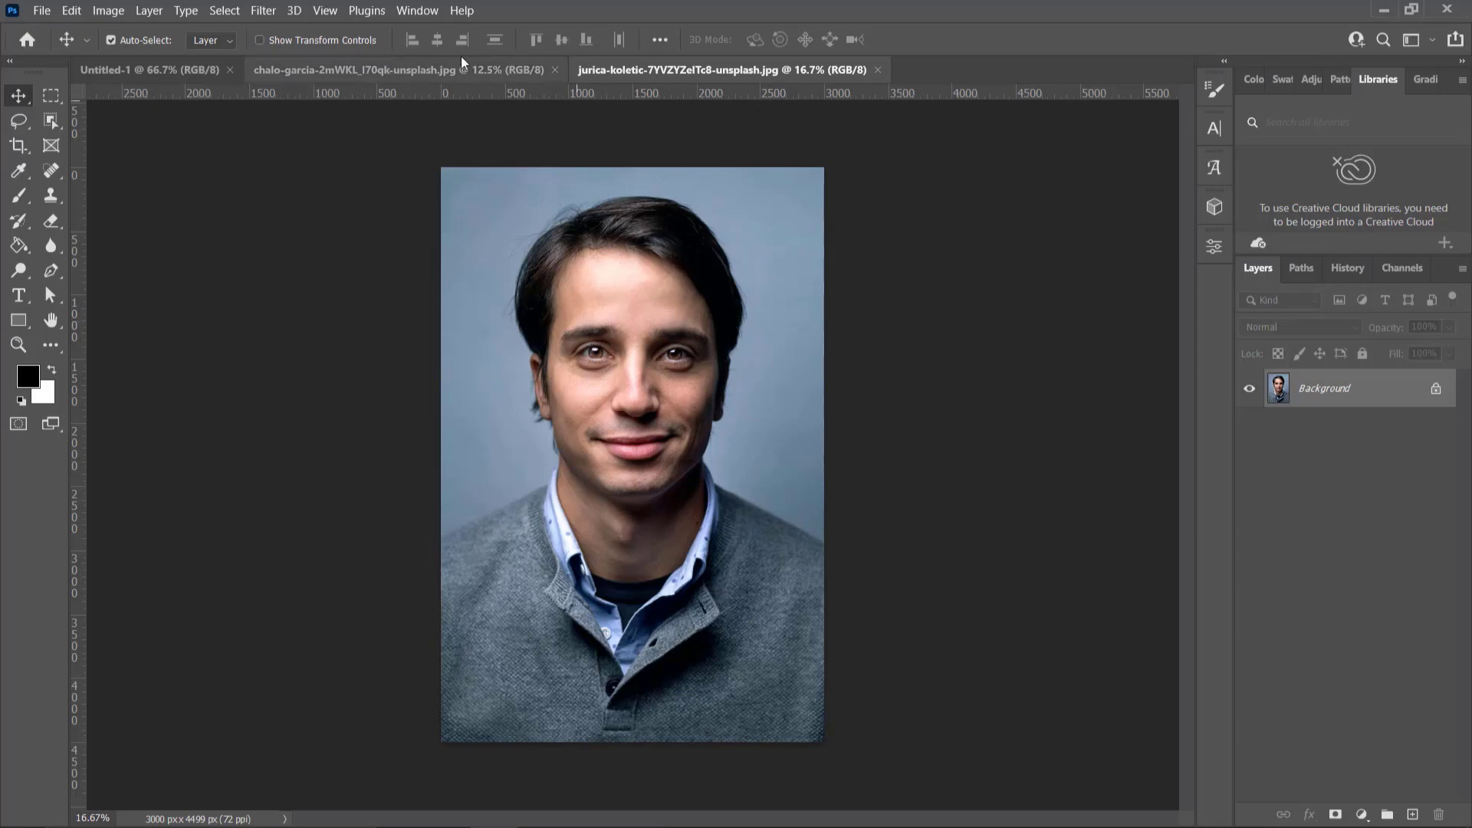
click(430, 70)
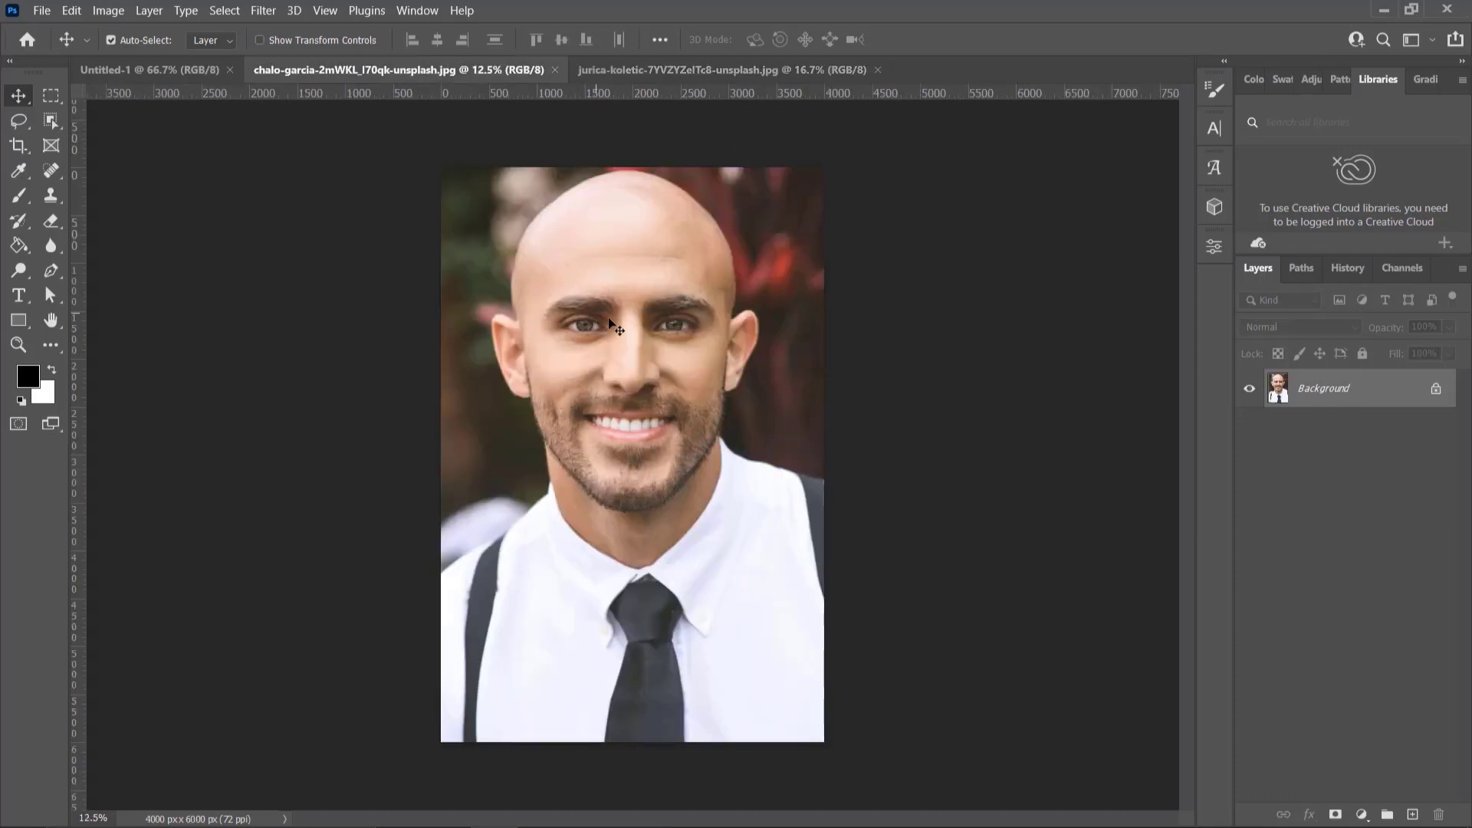
click(692, 70)
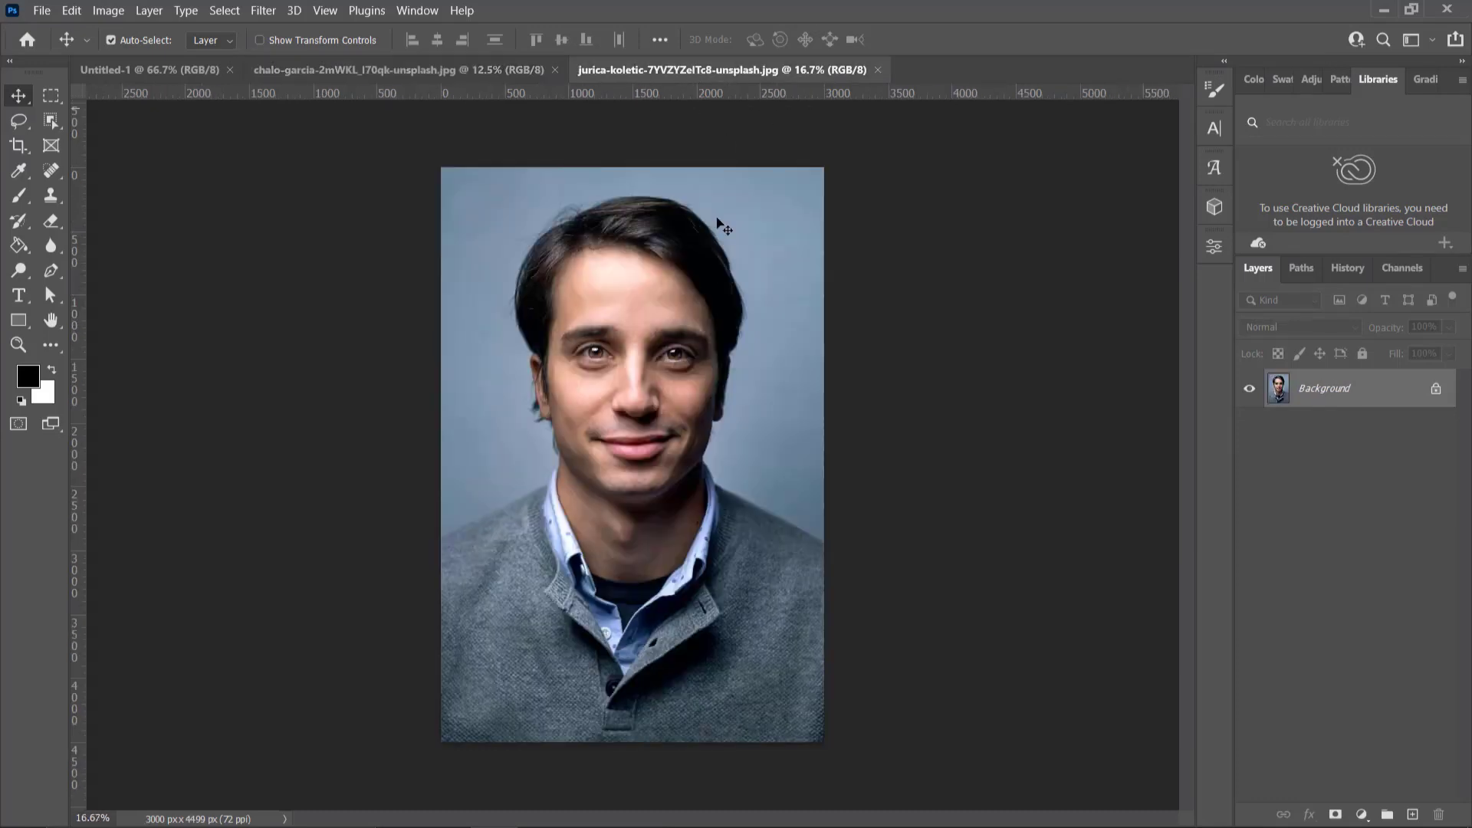
click(361, 79)
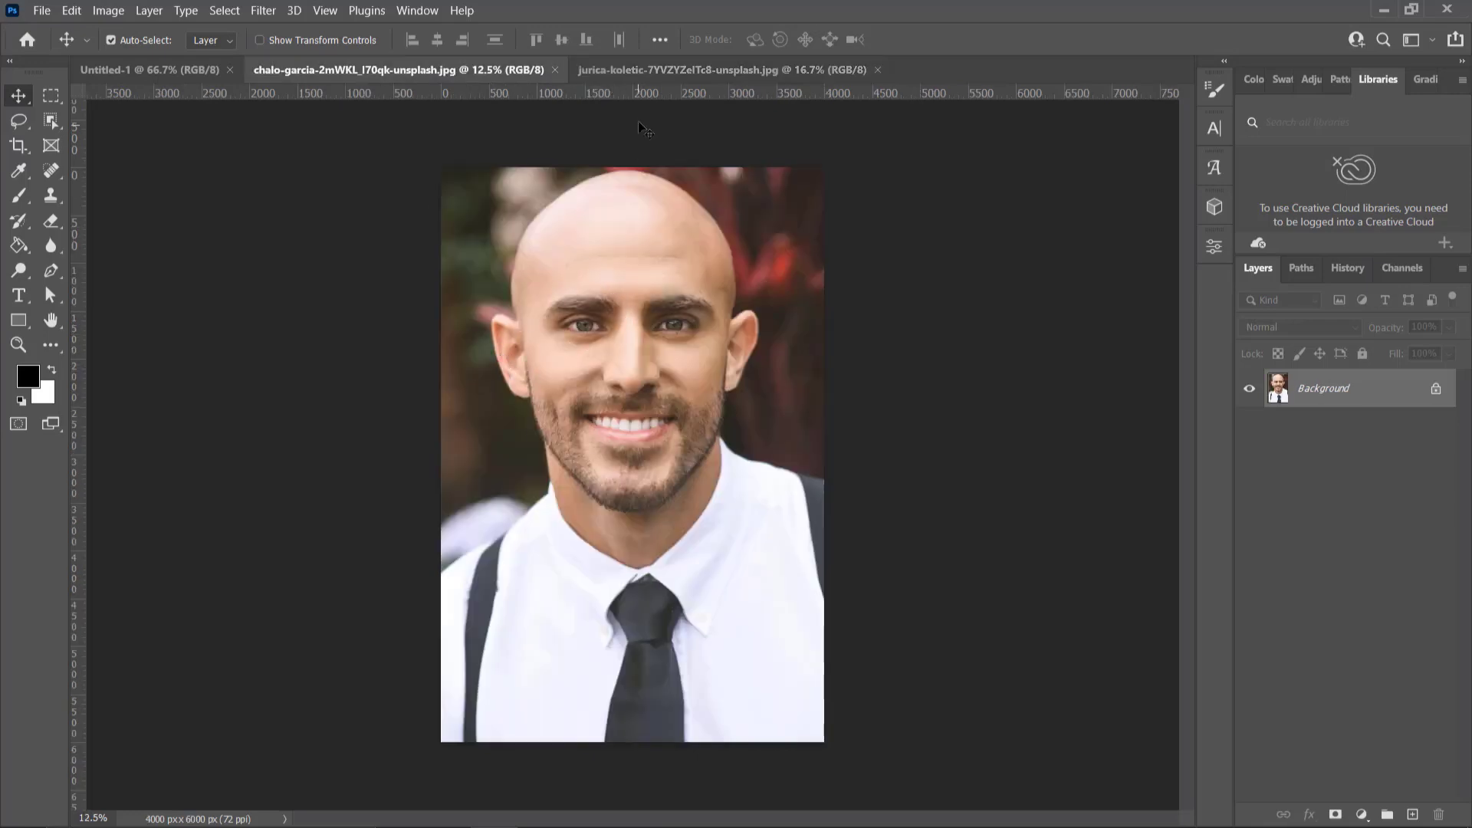
click(664, 69)
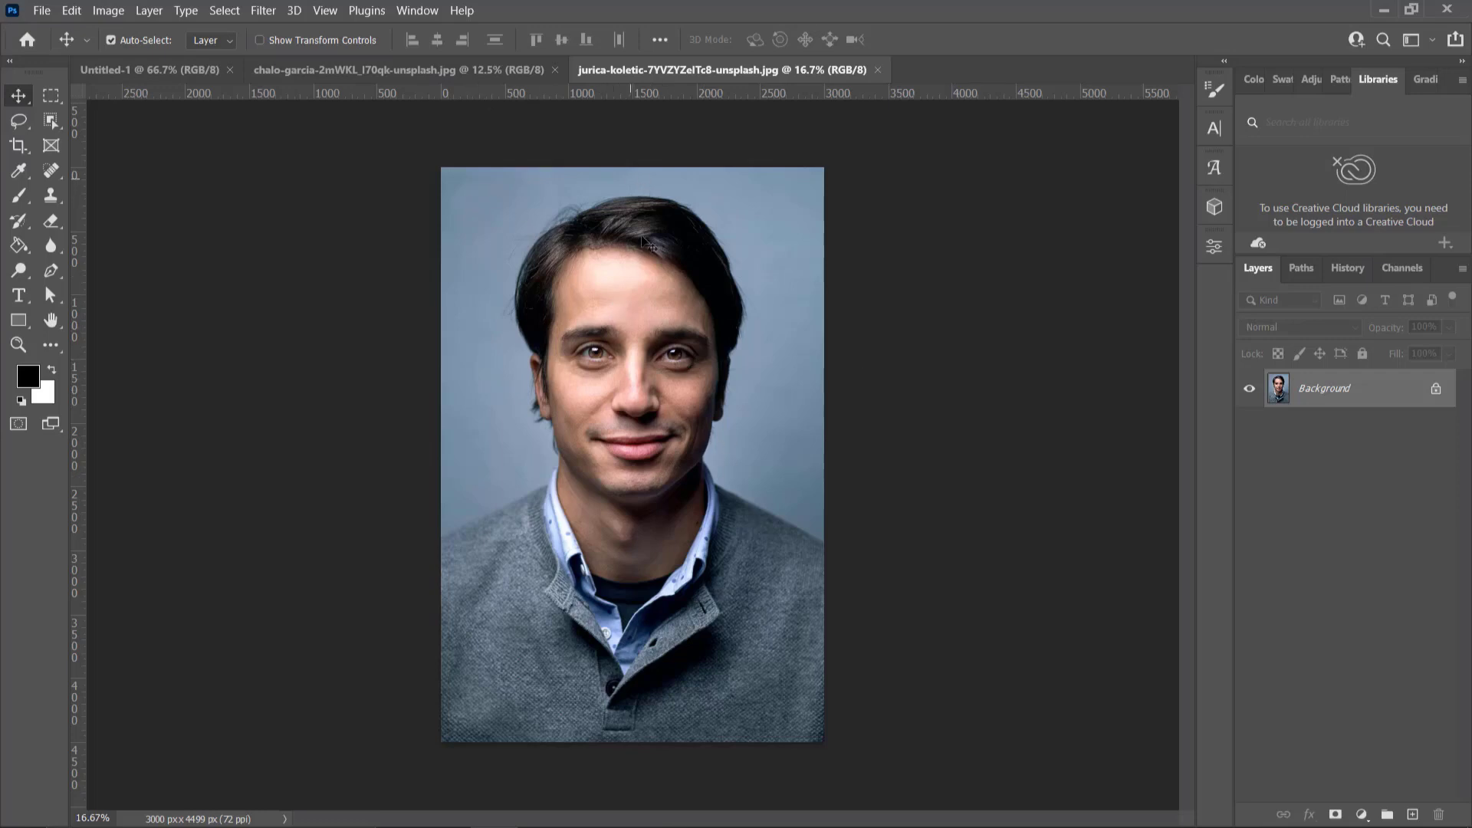
click(356, 69)
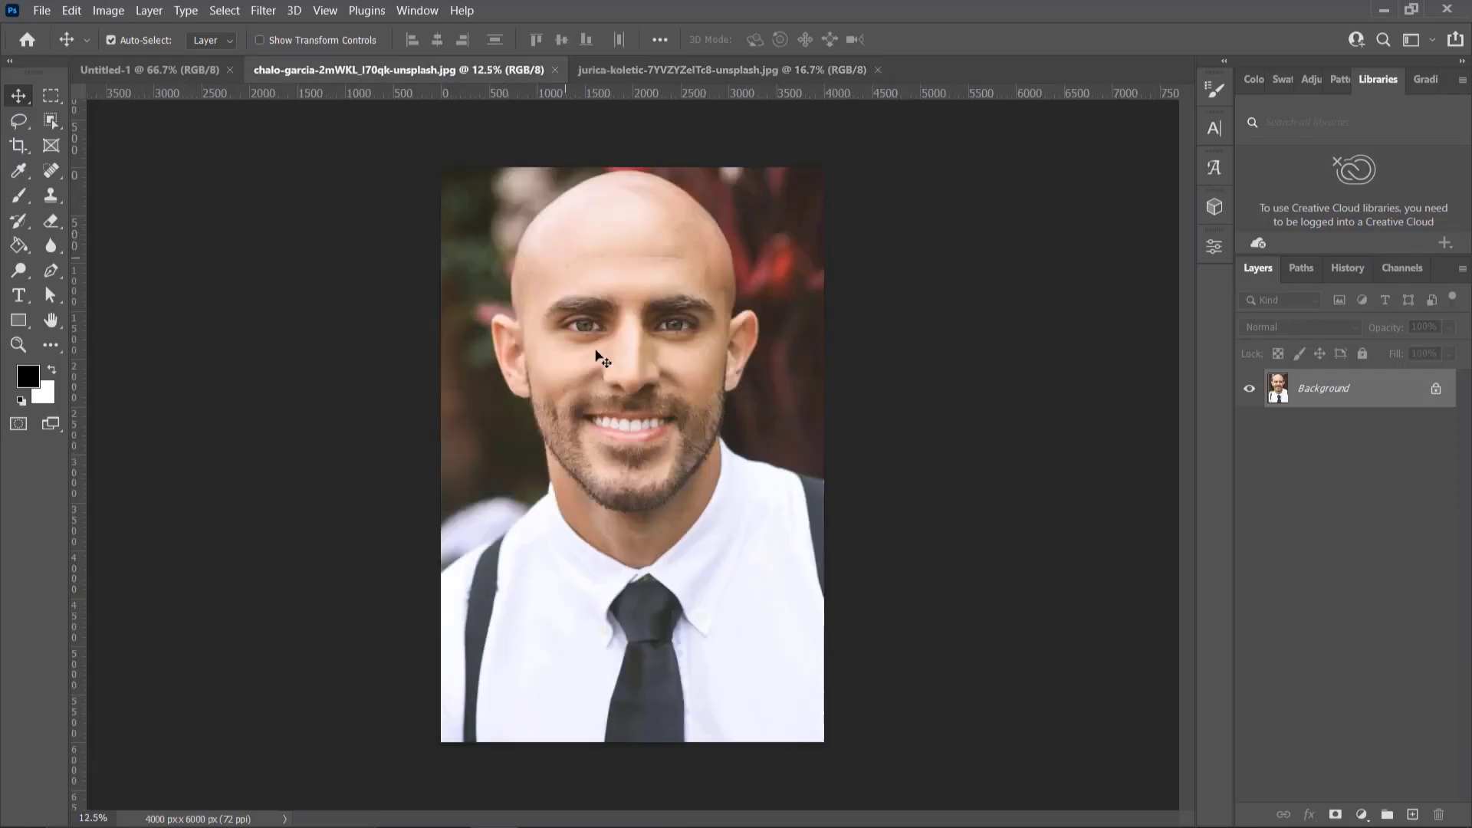
key(ctrl+0)
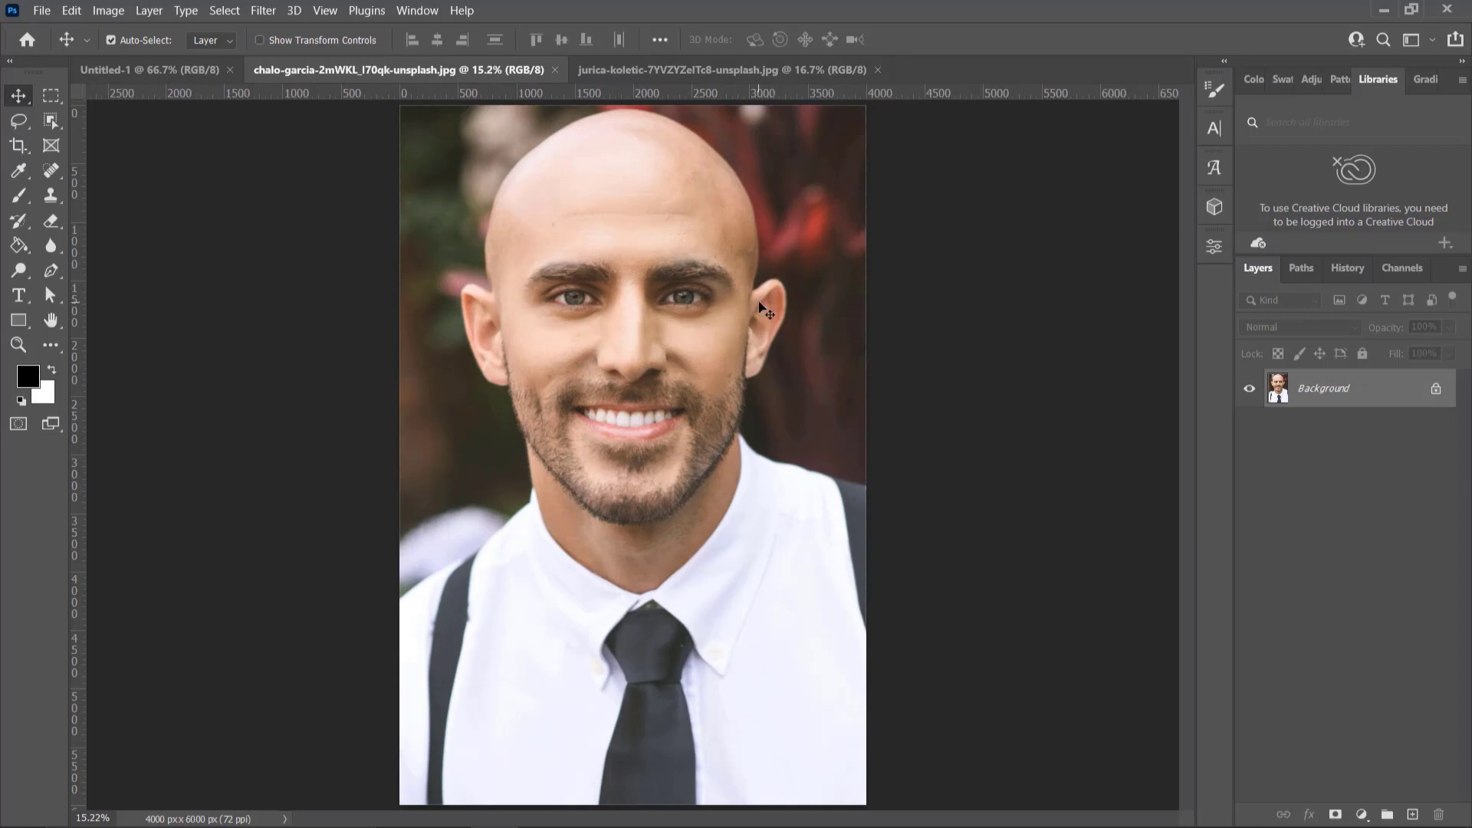
key(ctrl+plus)
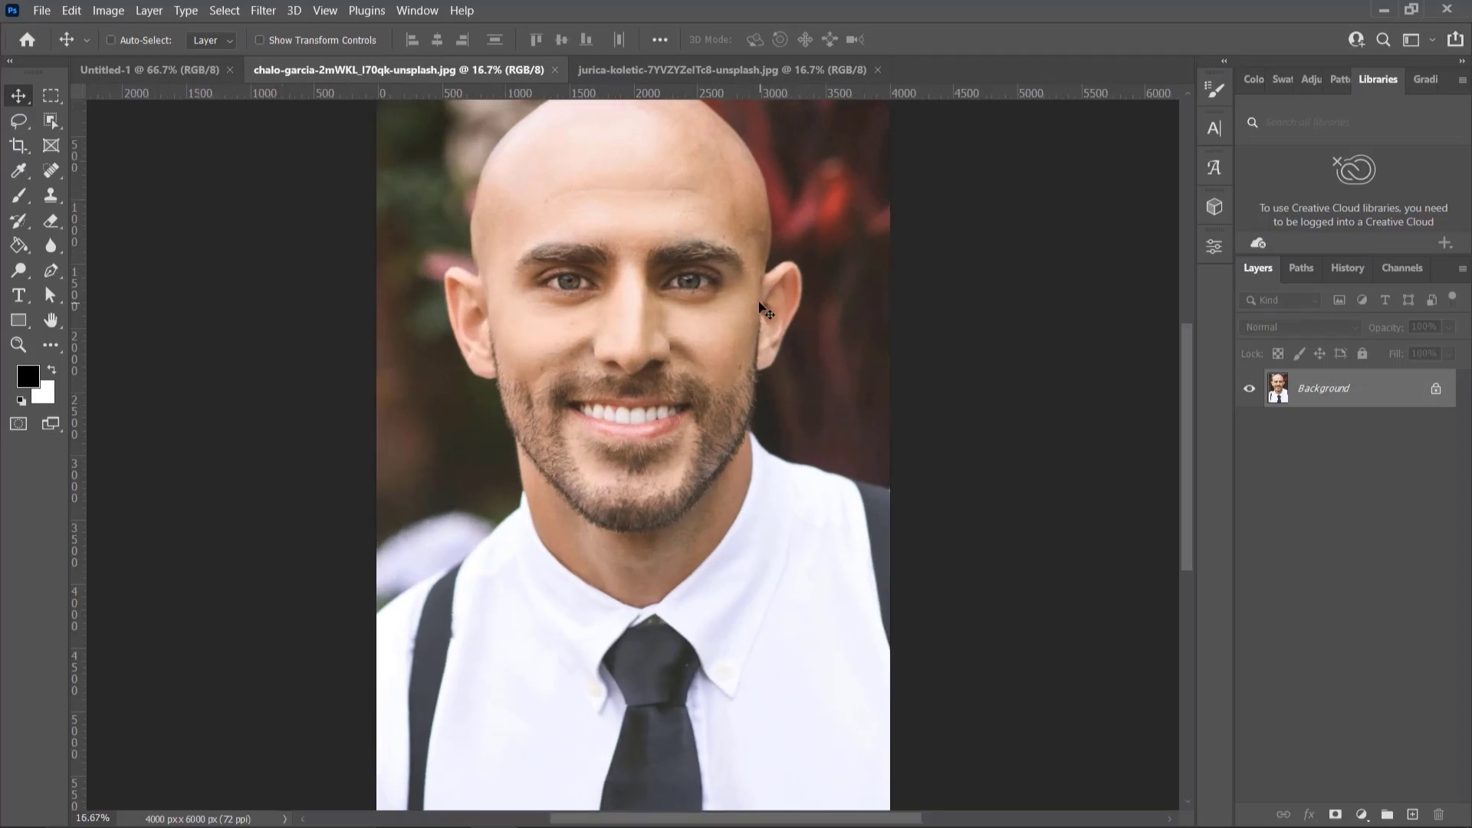
key(ctrl+plus)
drag(742, 302, 736, 460)
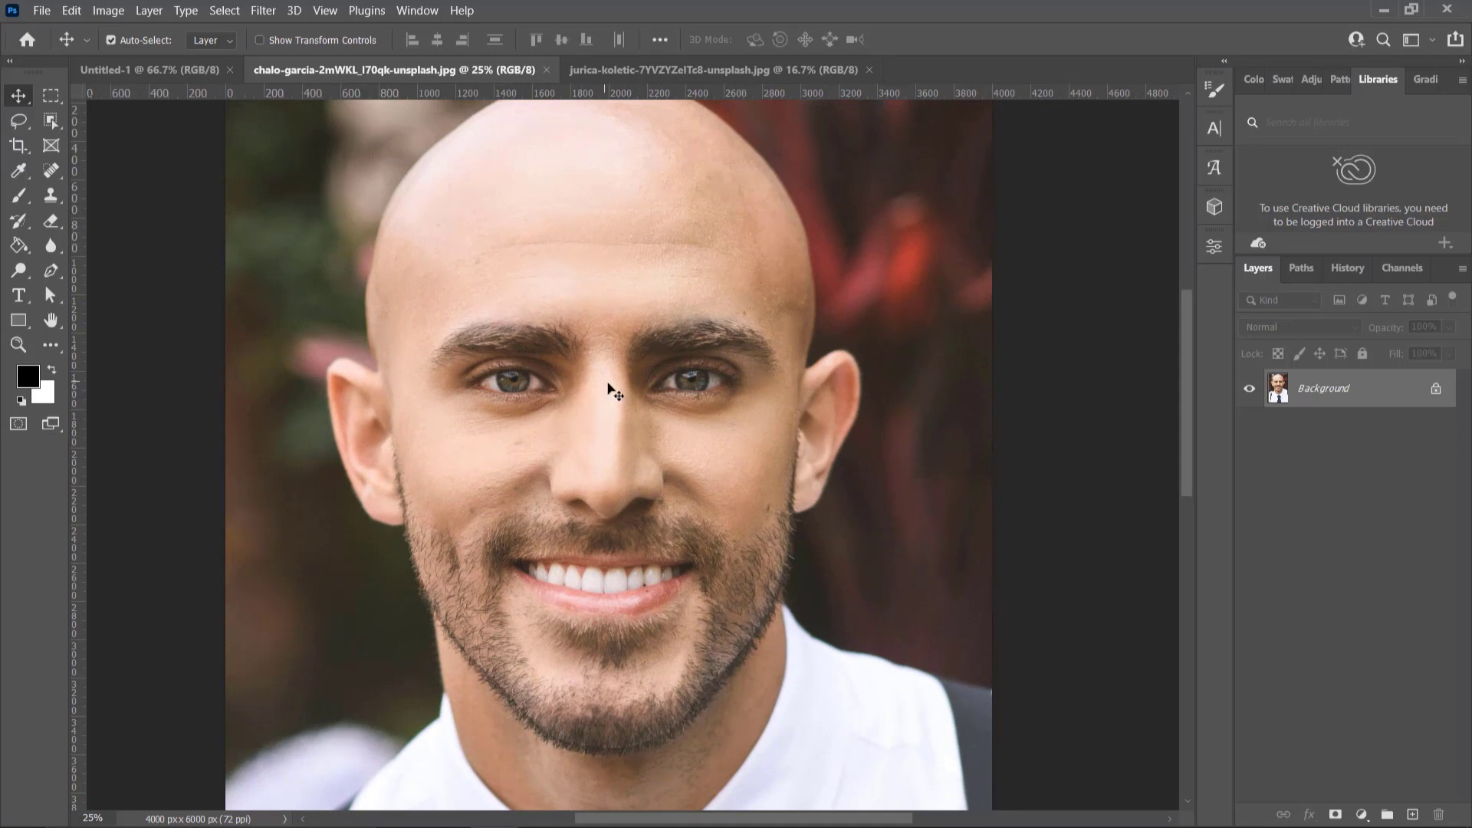
- Select the dark-haired man's face with the Lasso tool, from just above the eyebrows down to the chin
click(618, 69)
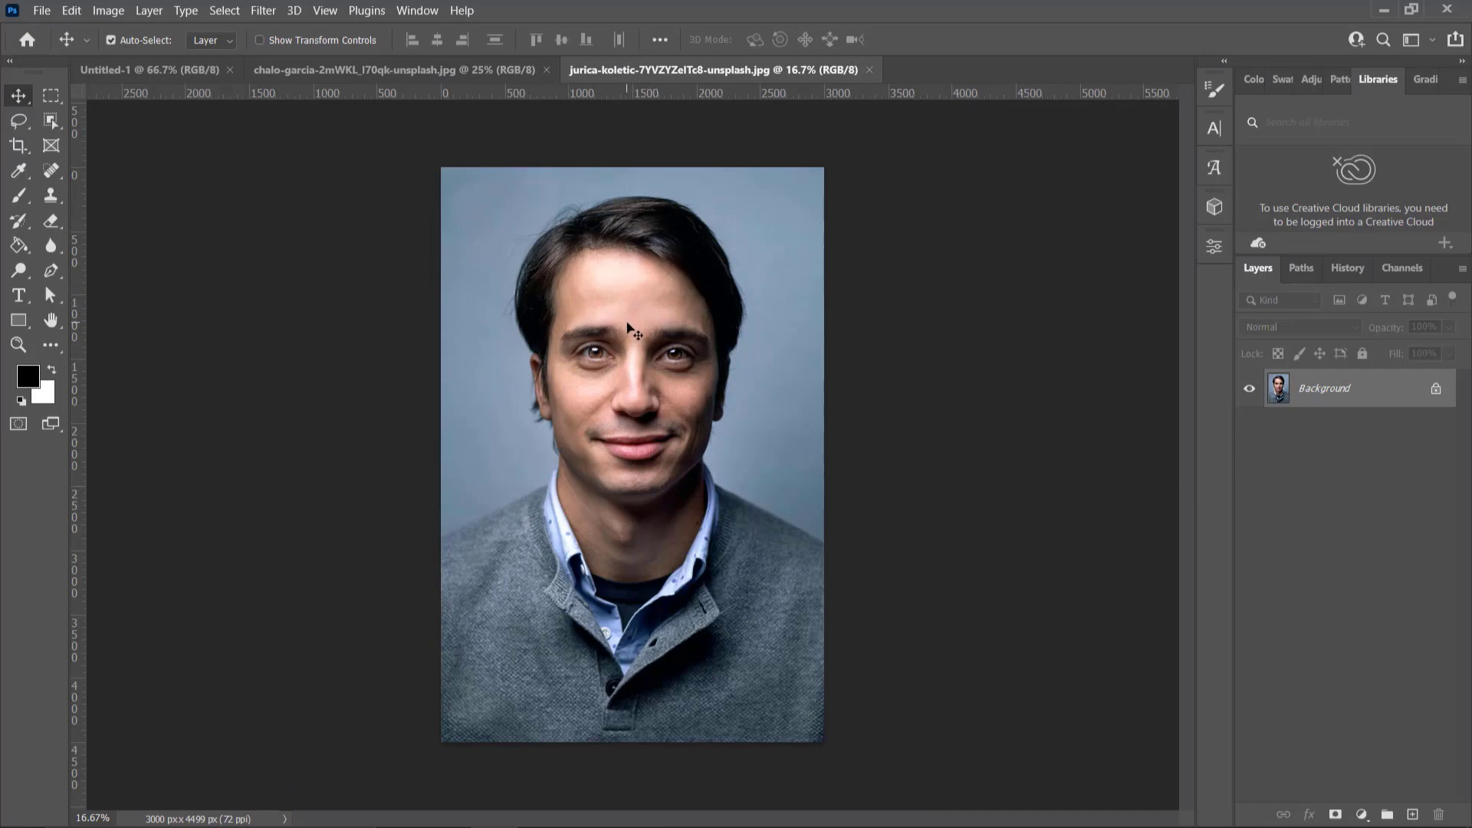
key(ctrl)
key(ctrl+plus)
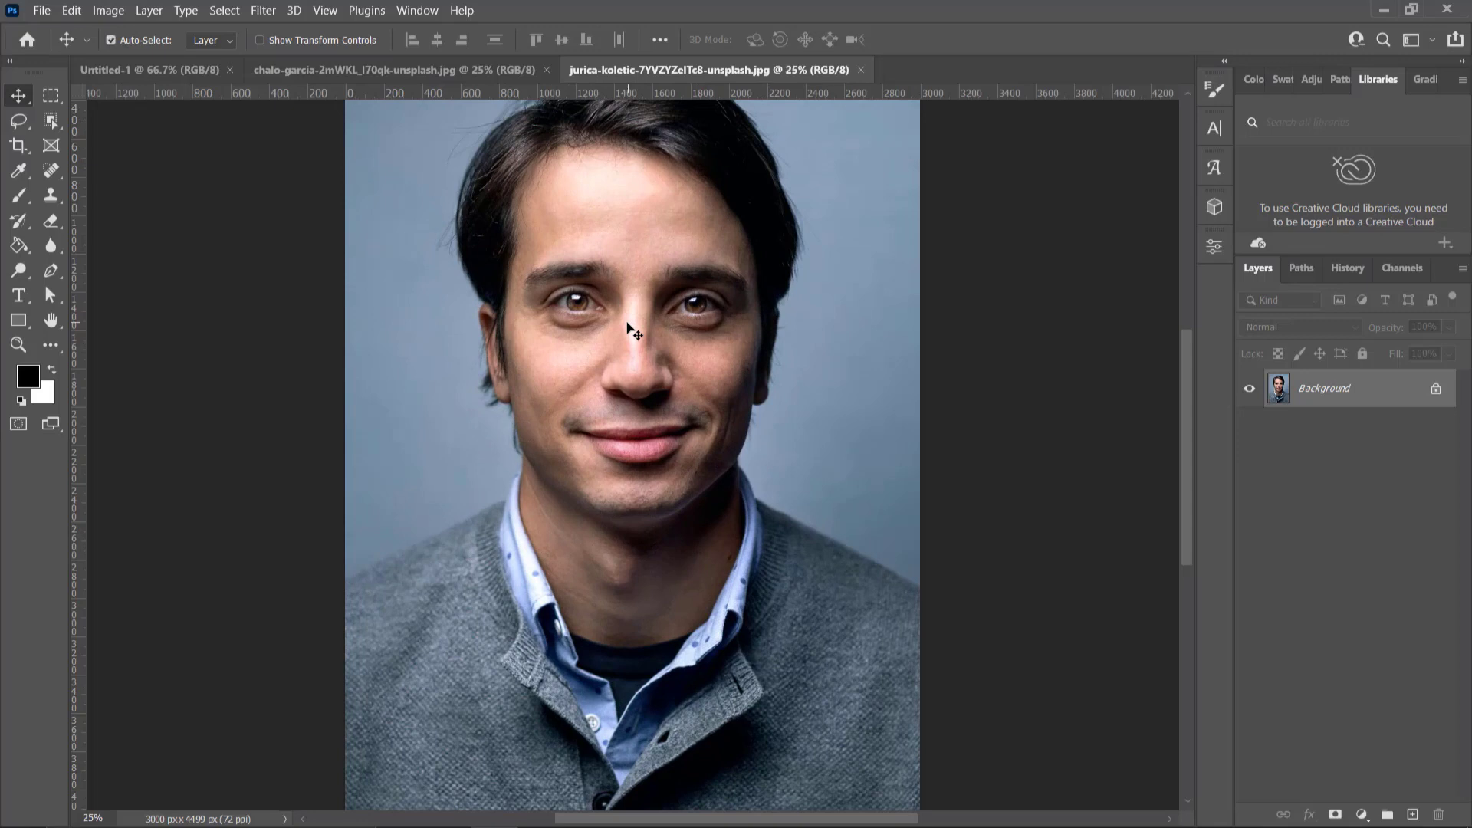
scroll(636, 341, up, 1)
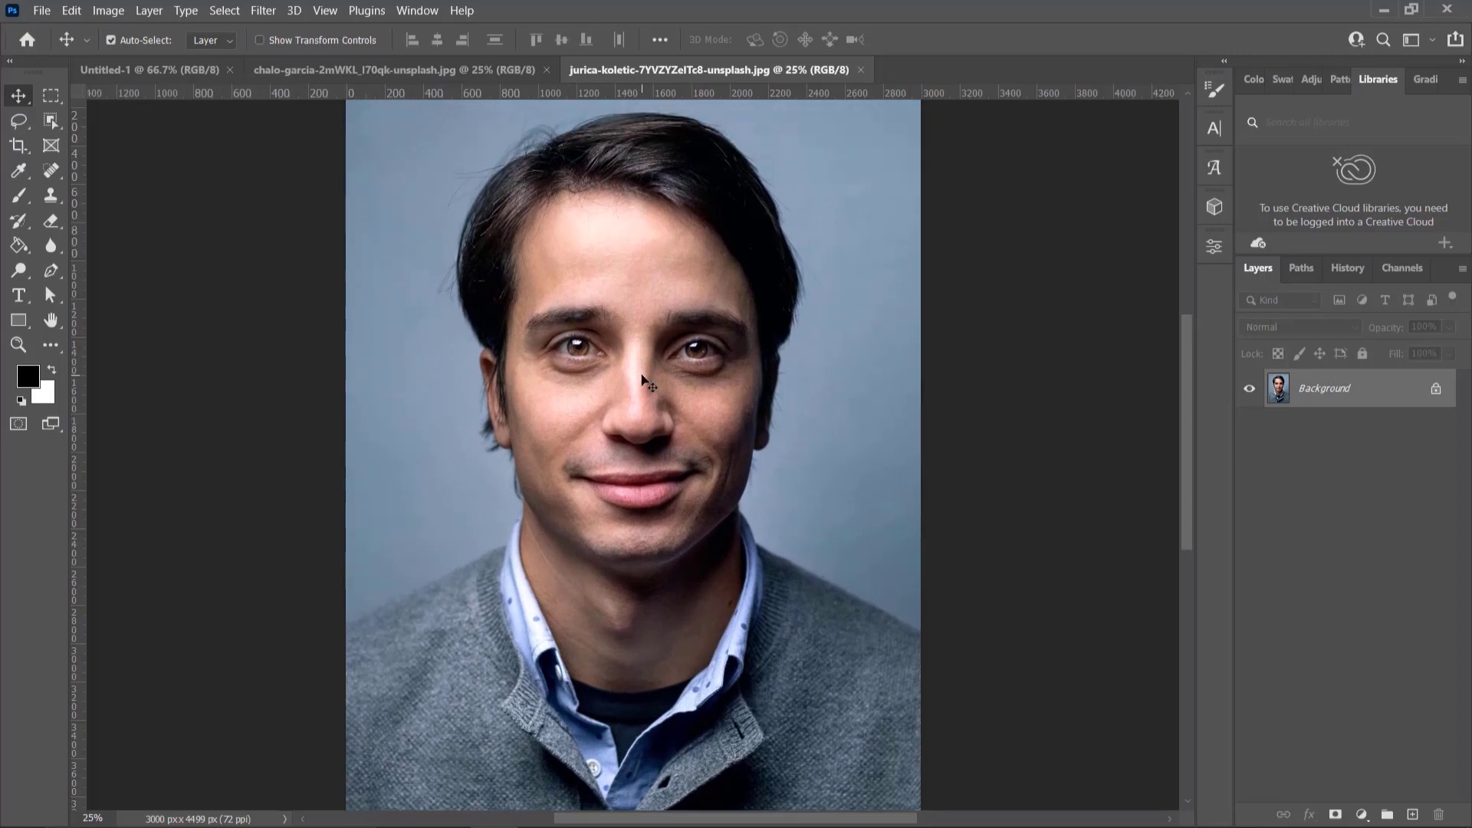
click(17, 119)
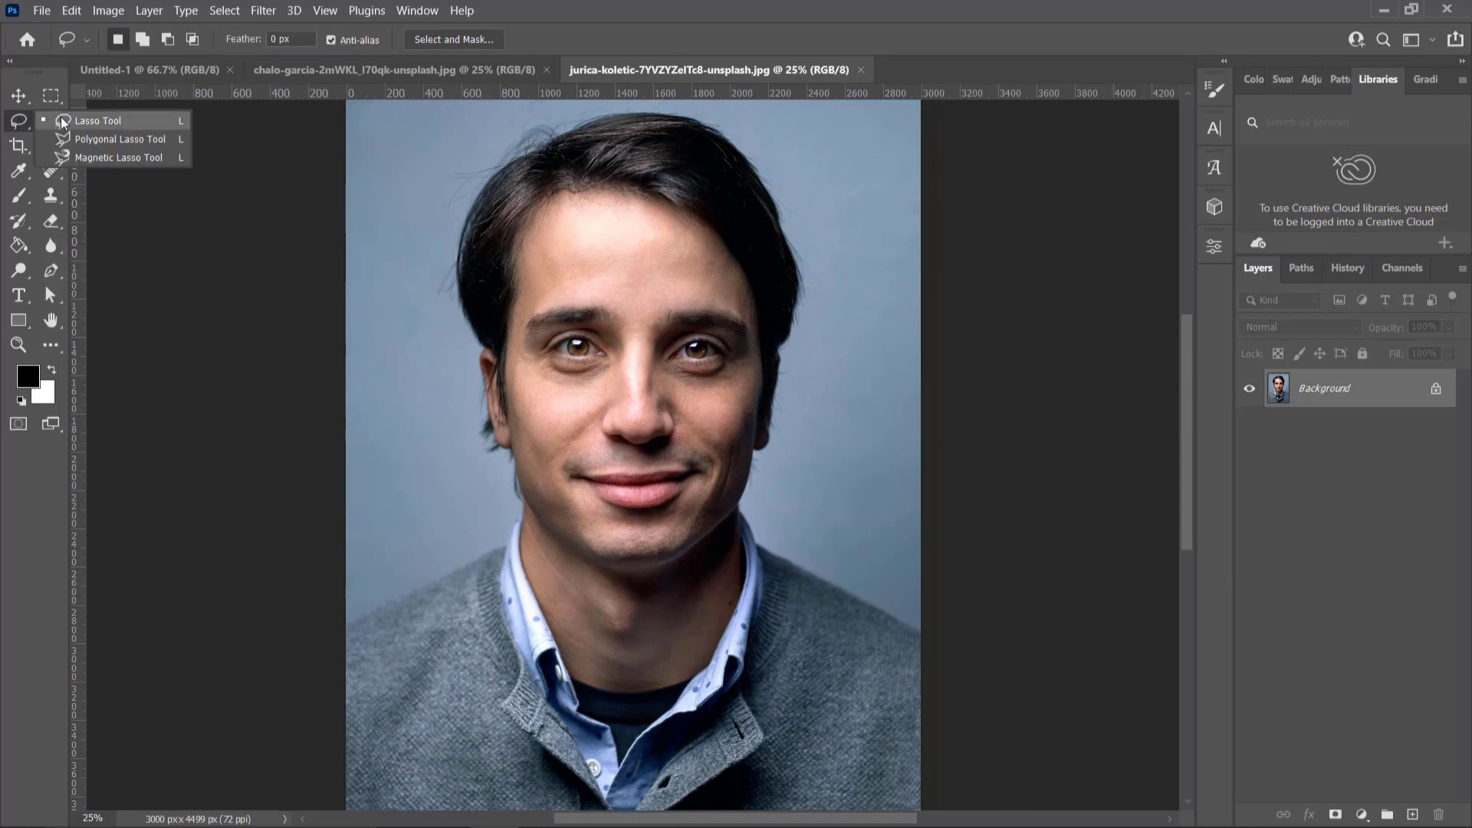
click(61, 121)
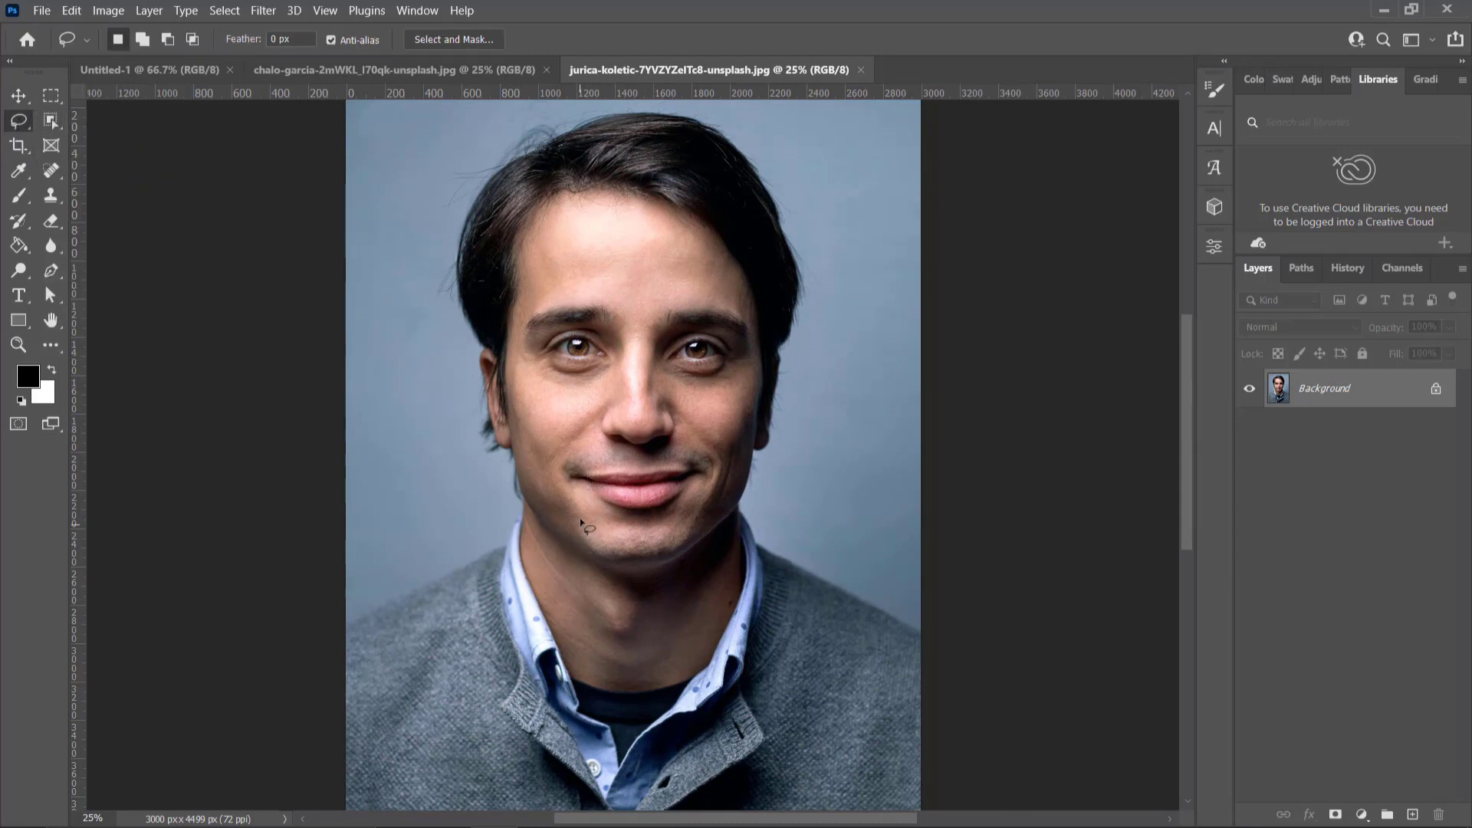
drag(527, 420, 518, 359)
mouse_move(525, 290)
mouse_down()
mouse_move(614, 264)
mouse_move(662, 269)
mouse_move(751, 319)
mouse_move(757, 388)
mouse_move(726, 496)
mouse_move(682, 530)
mouse_move(595, 523)
mouse_up()
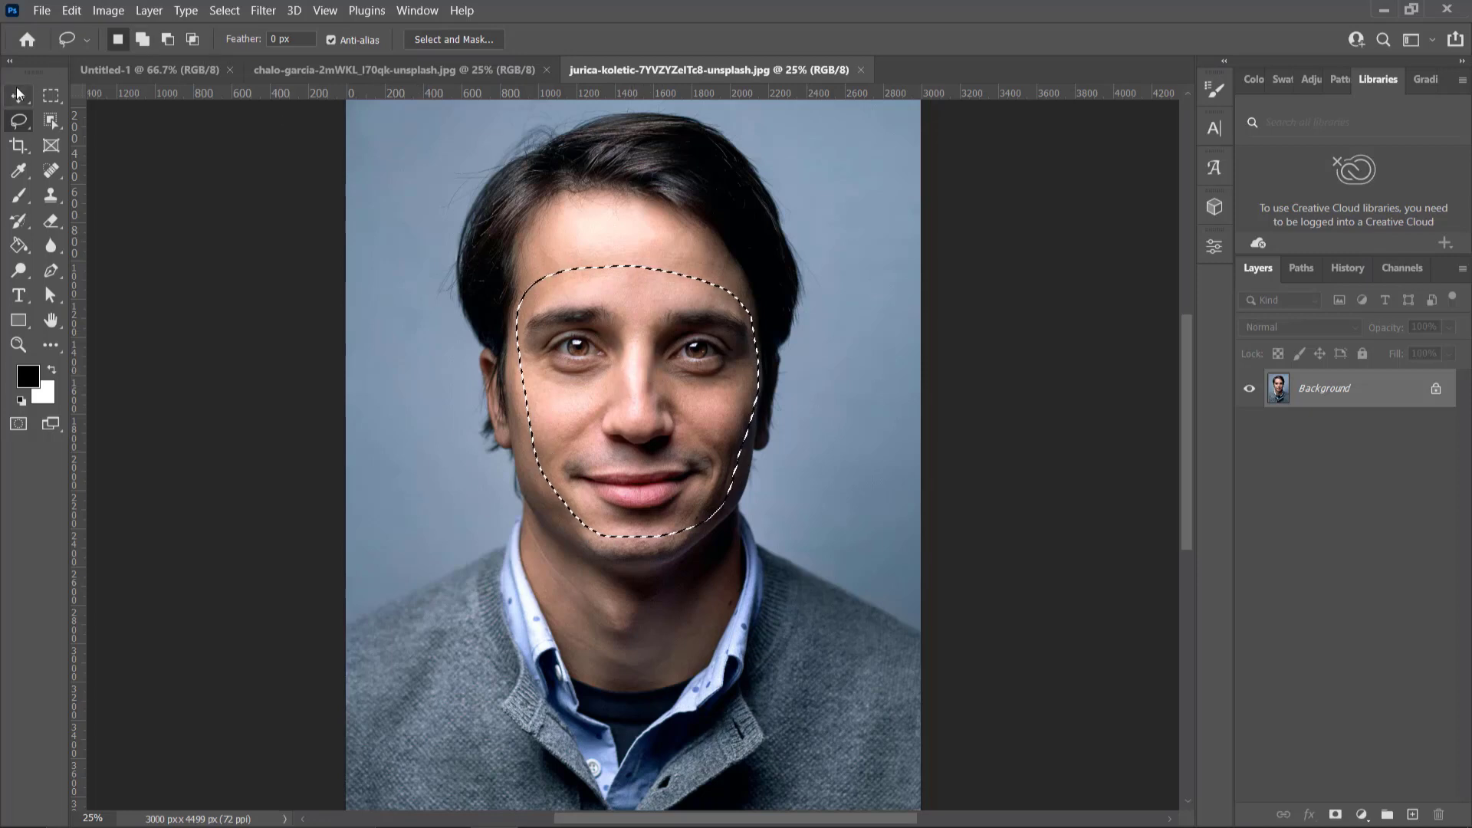
- Mask the dark-haired man's portrait to the selected face and place the masked layer over the middle of the bald man's face
key(v)
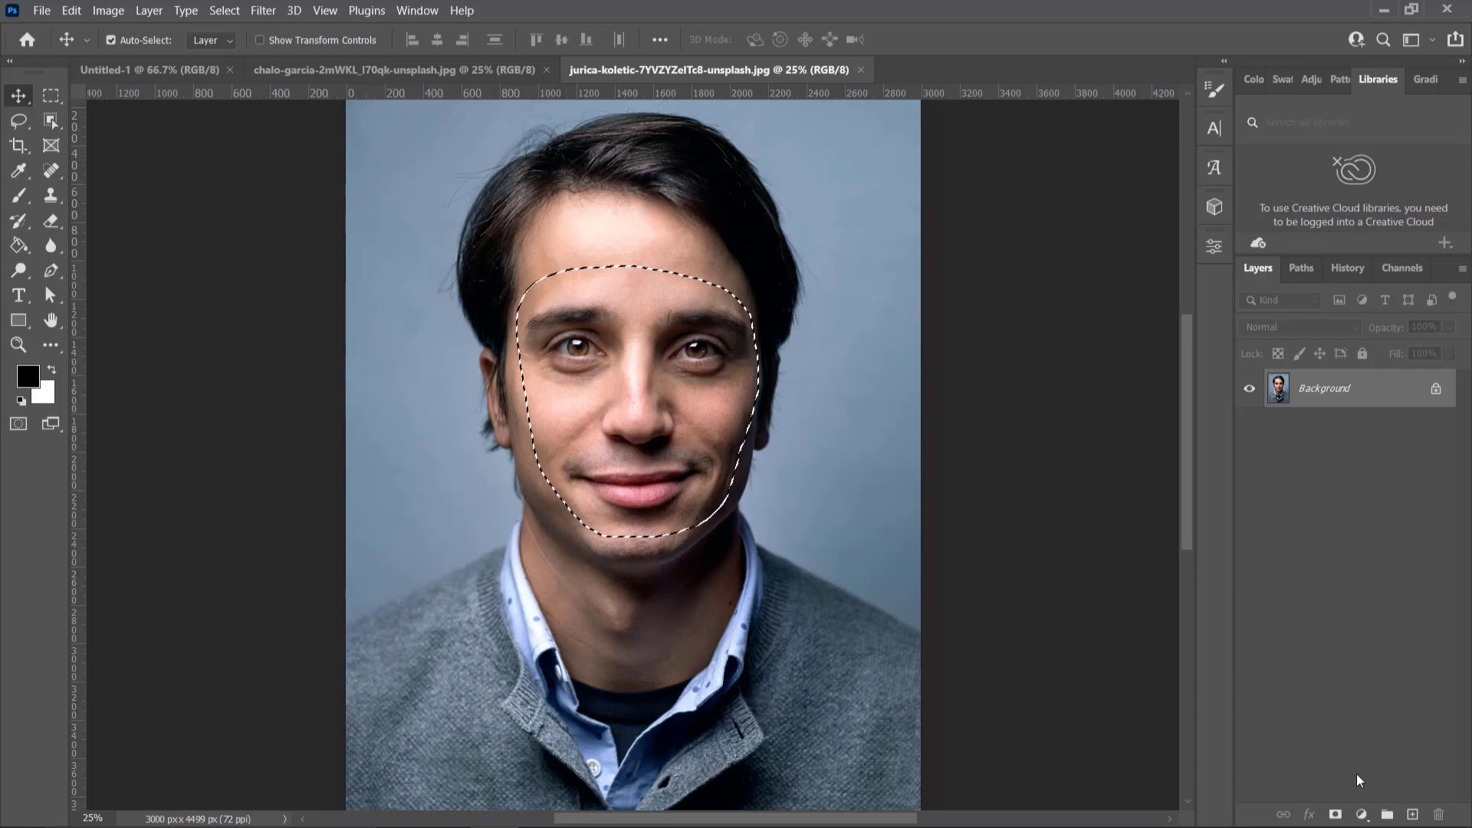
click(1336, 815)
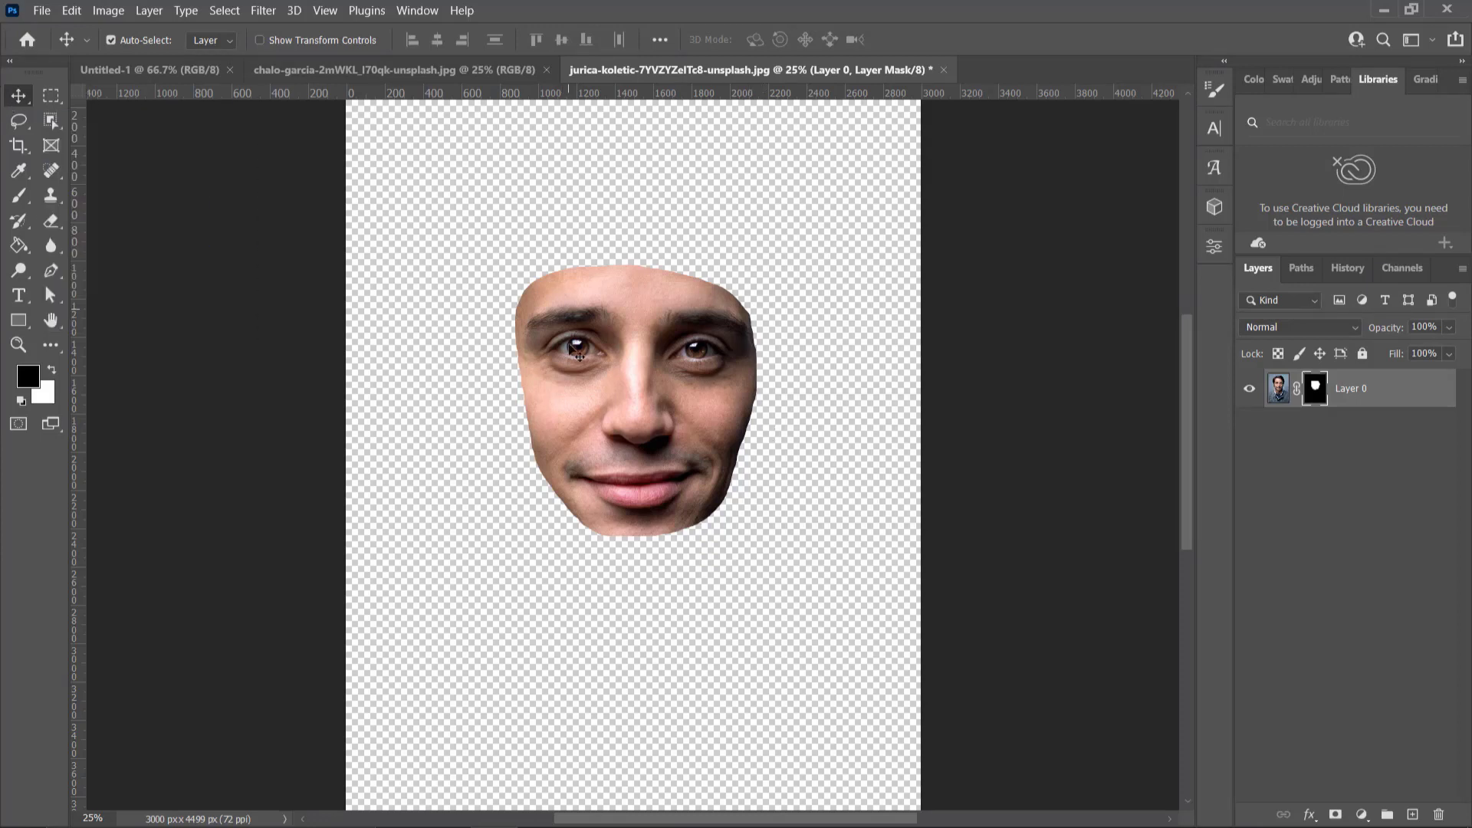
drag(608, 349, 589, 435)
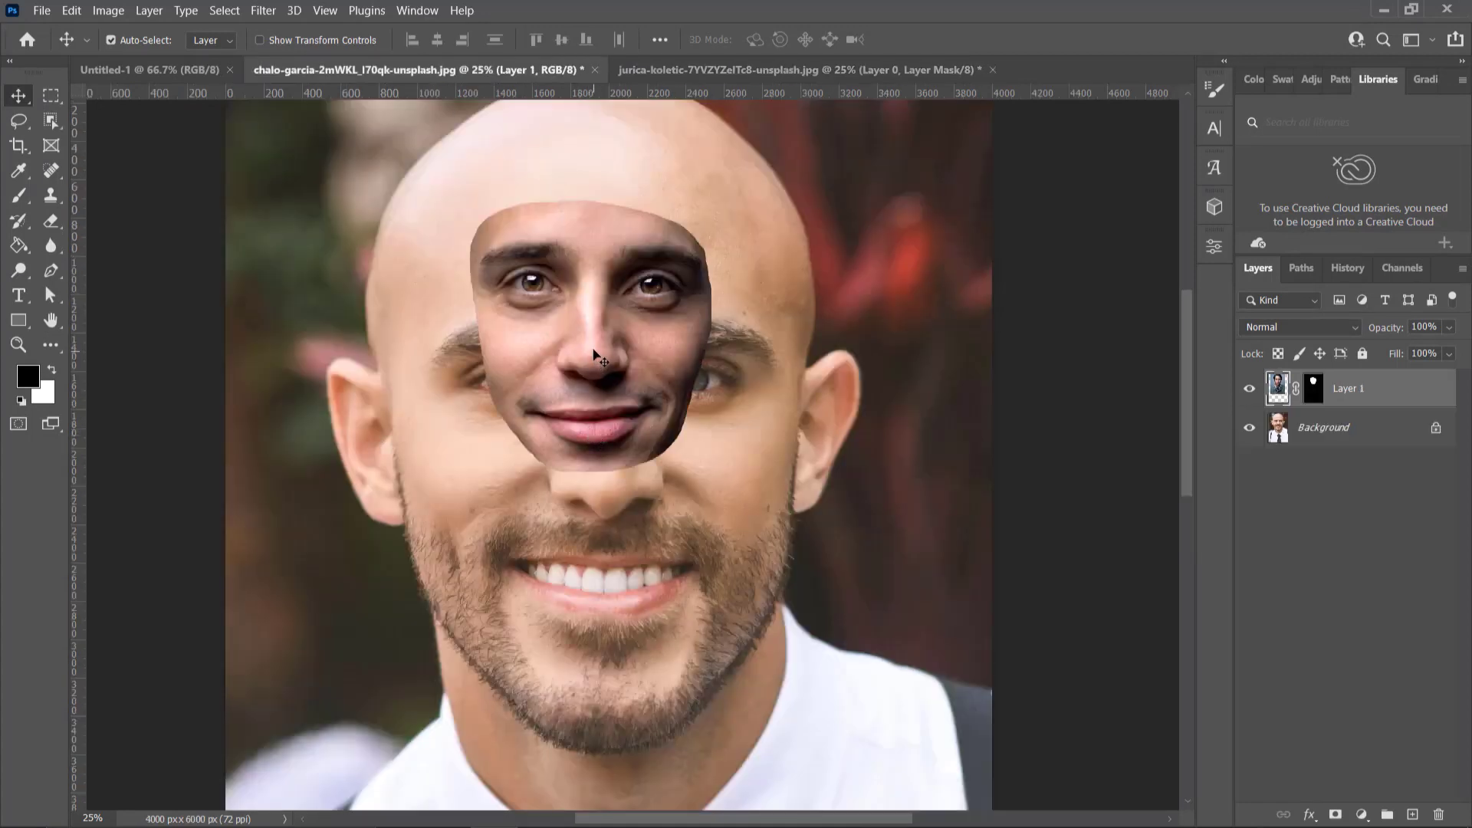
drag(597, 357, 594, 483)
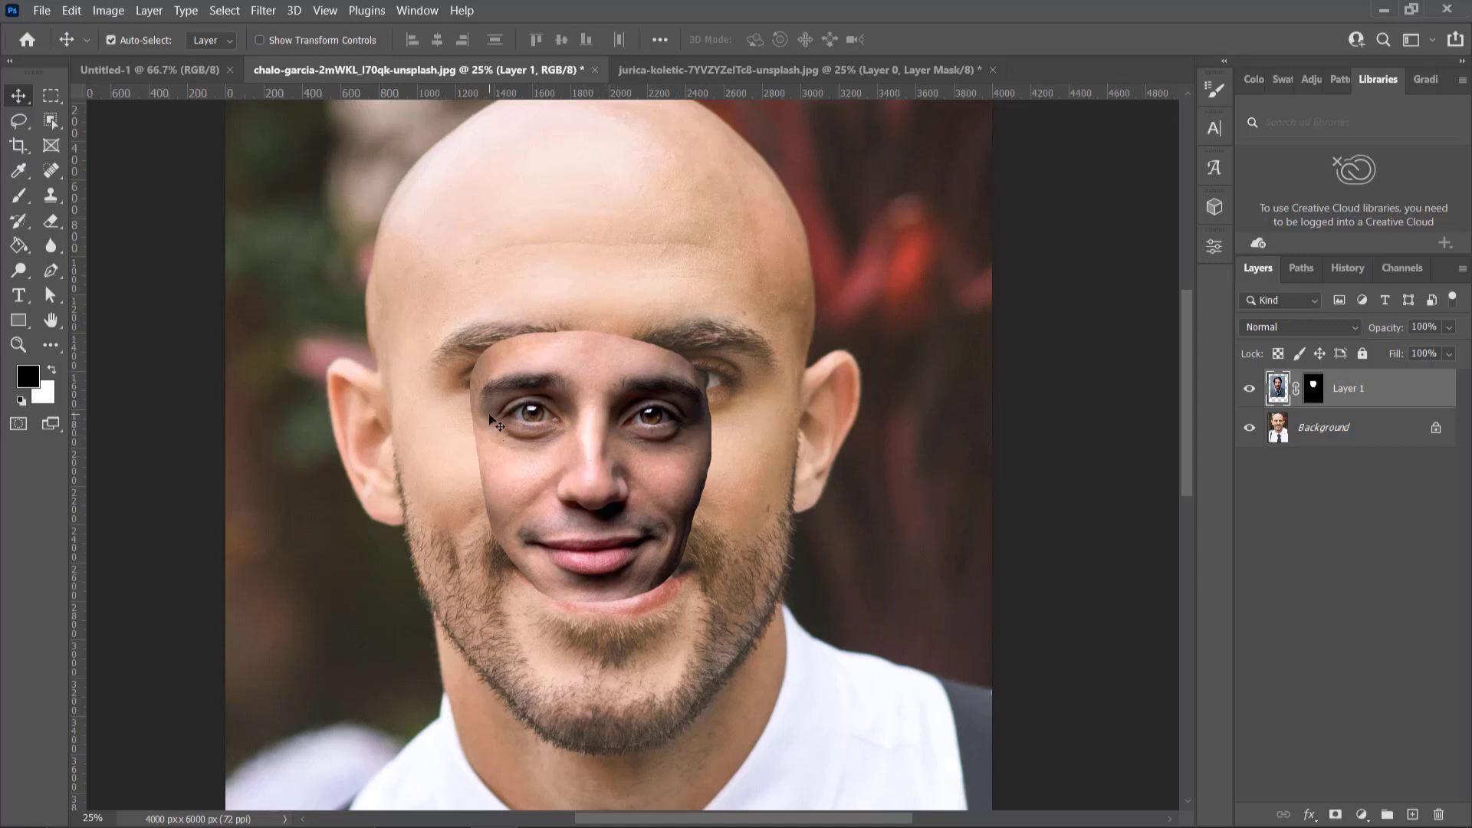
- Set the pasted face layer's opacity to 60% and shift it slightly up over the bald man's nose
click(1448, 327)
drag(1423, 346, 1419, 350)
mouse_move(647, 467)
mouse_down()
mouse_move(651, 332)
mouse_move(523, 351)
mouse_move(704, 431)
mouse_move(500, 425)
mouse_move(635, 453)
mouse_up()
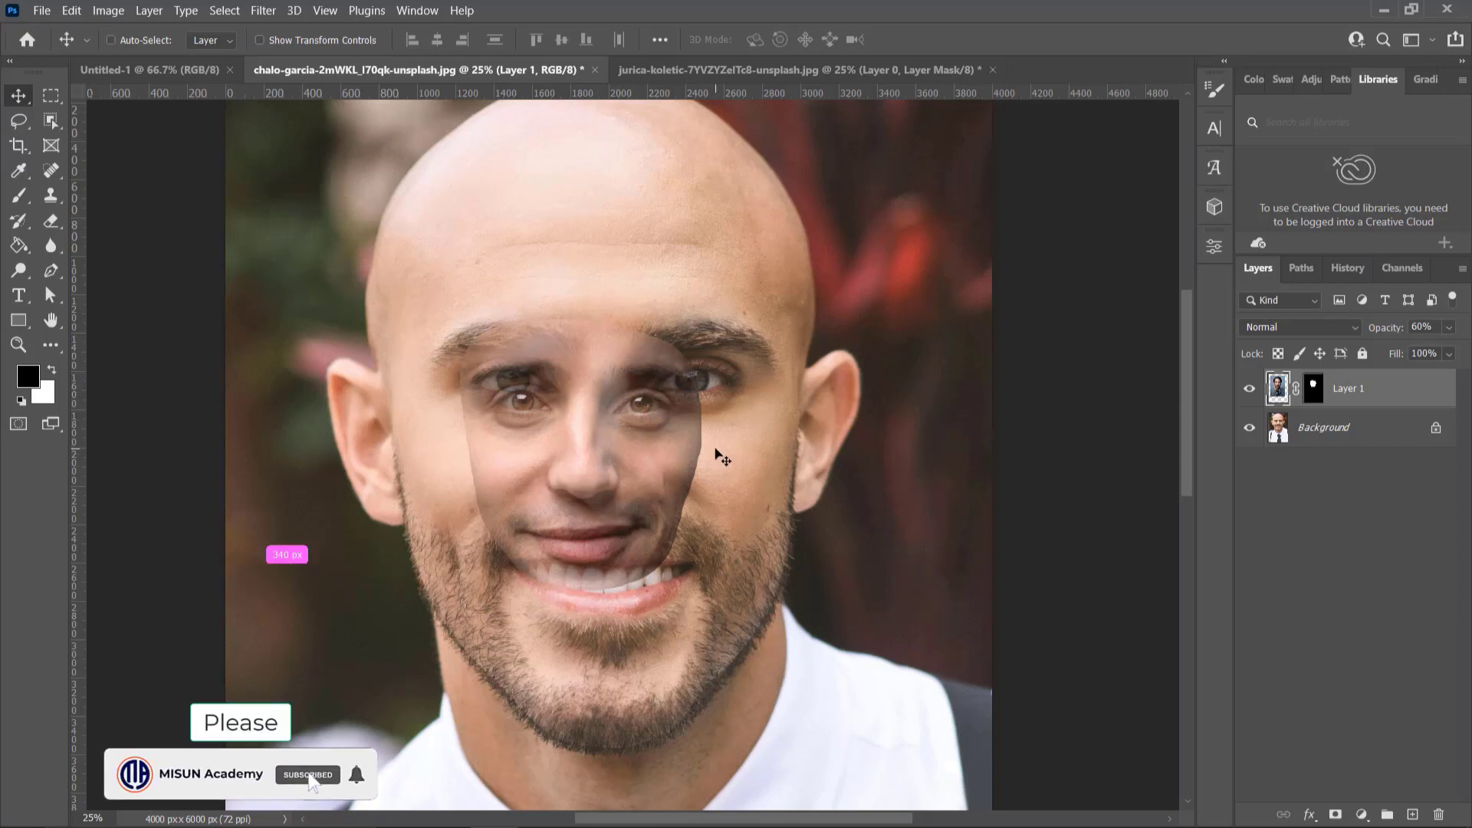
- Scale the pasted face layer up to 162.53% and align its eyes, nose and mouth with the bald man's features
key(ctrl+t)
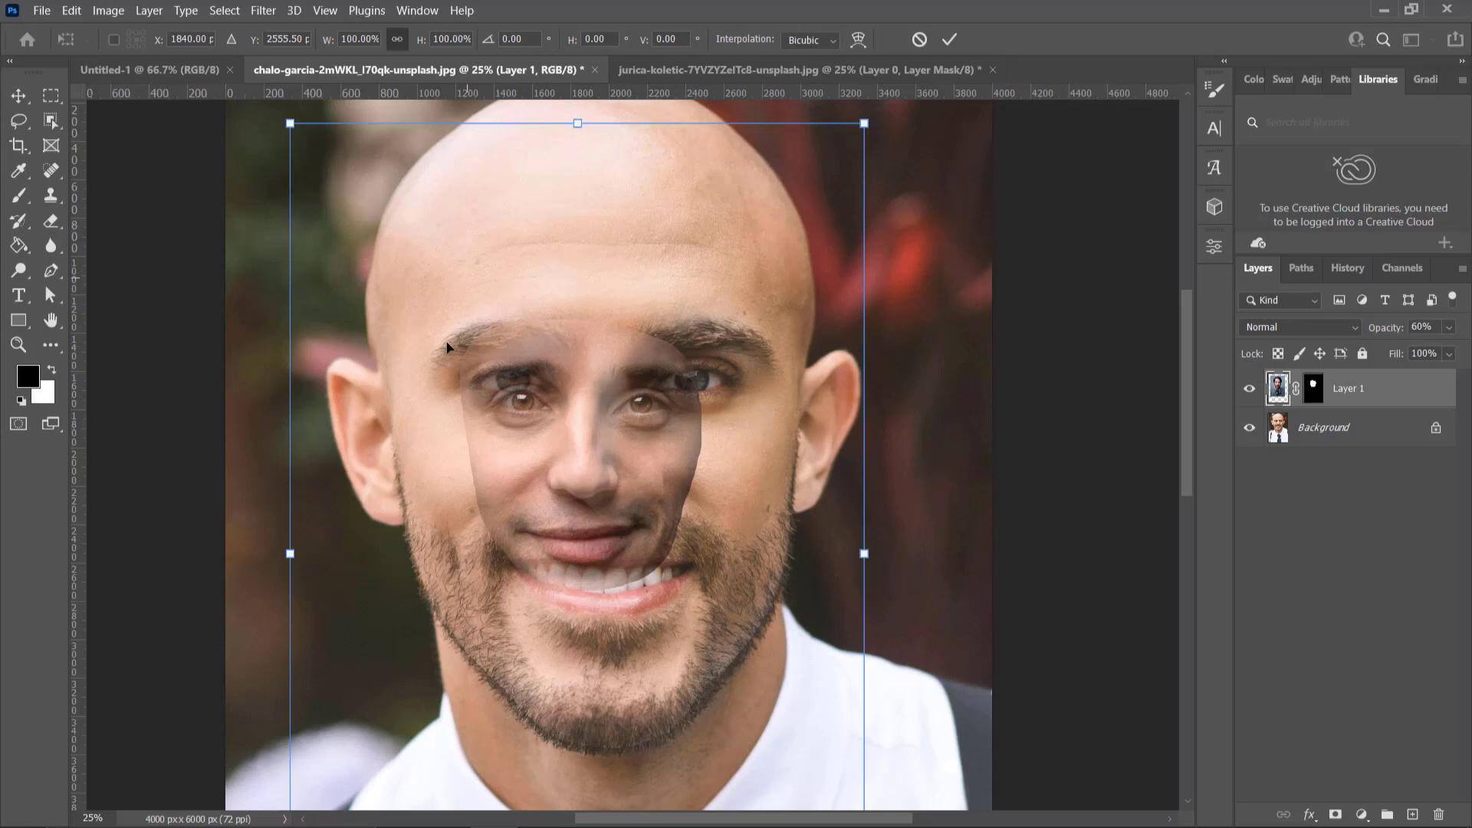
drag(866, 561, 1143, 554)
drag(816, 436, 687, 506)
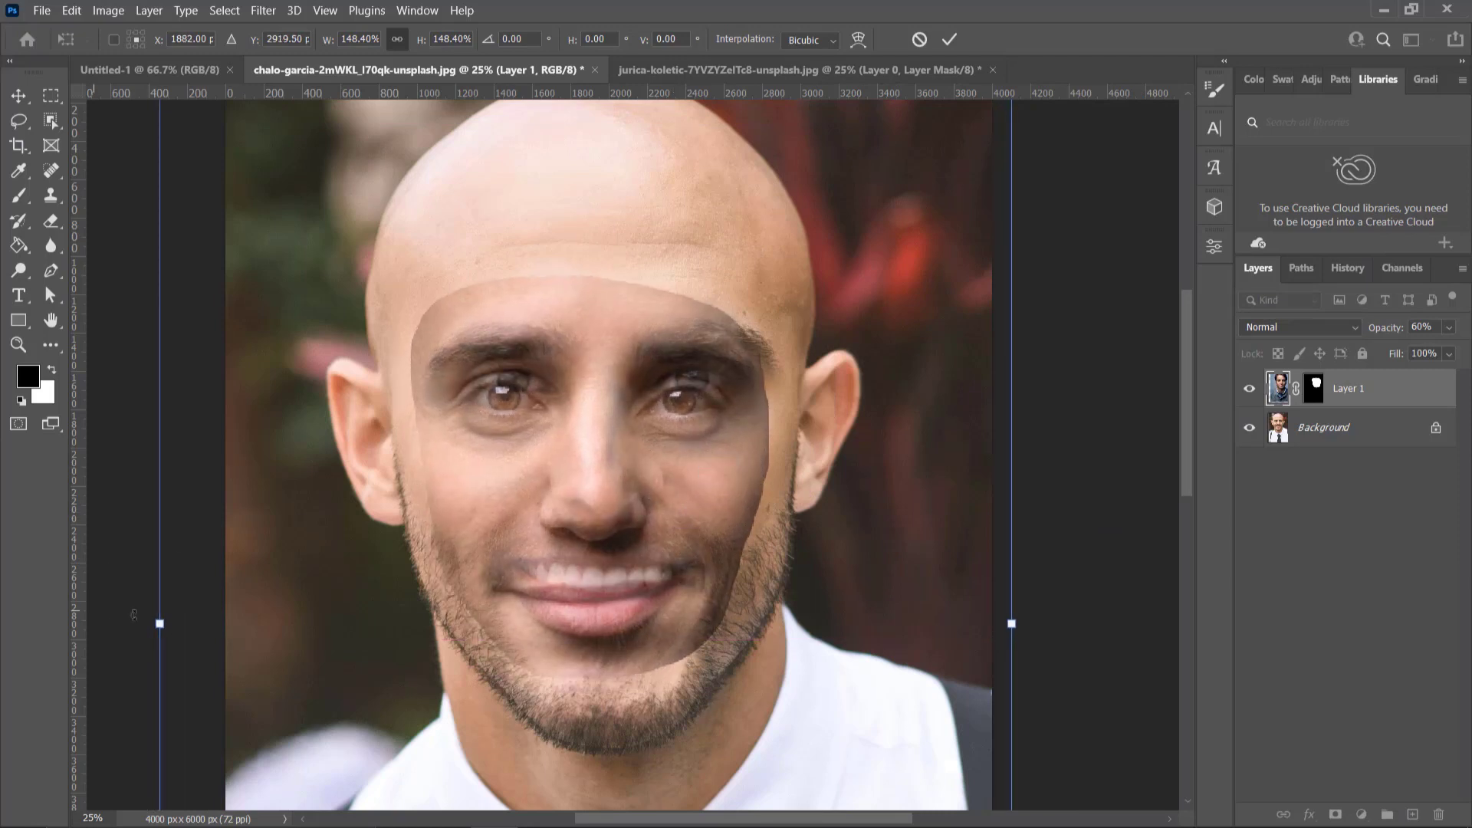
drag(159, 622, 62, 617)
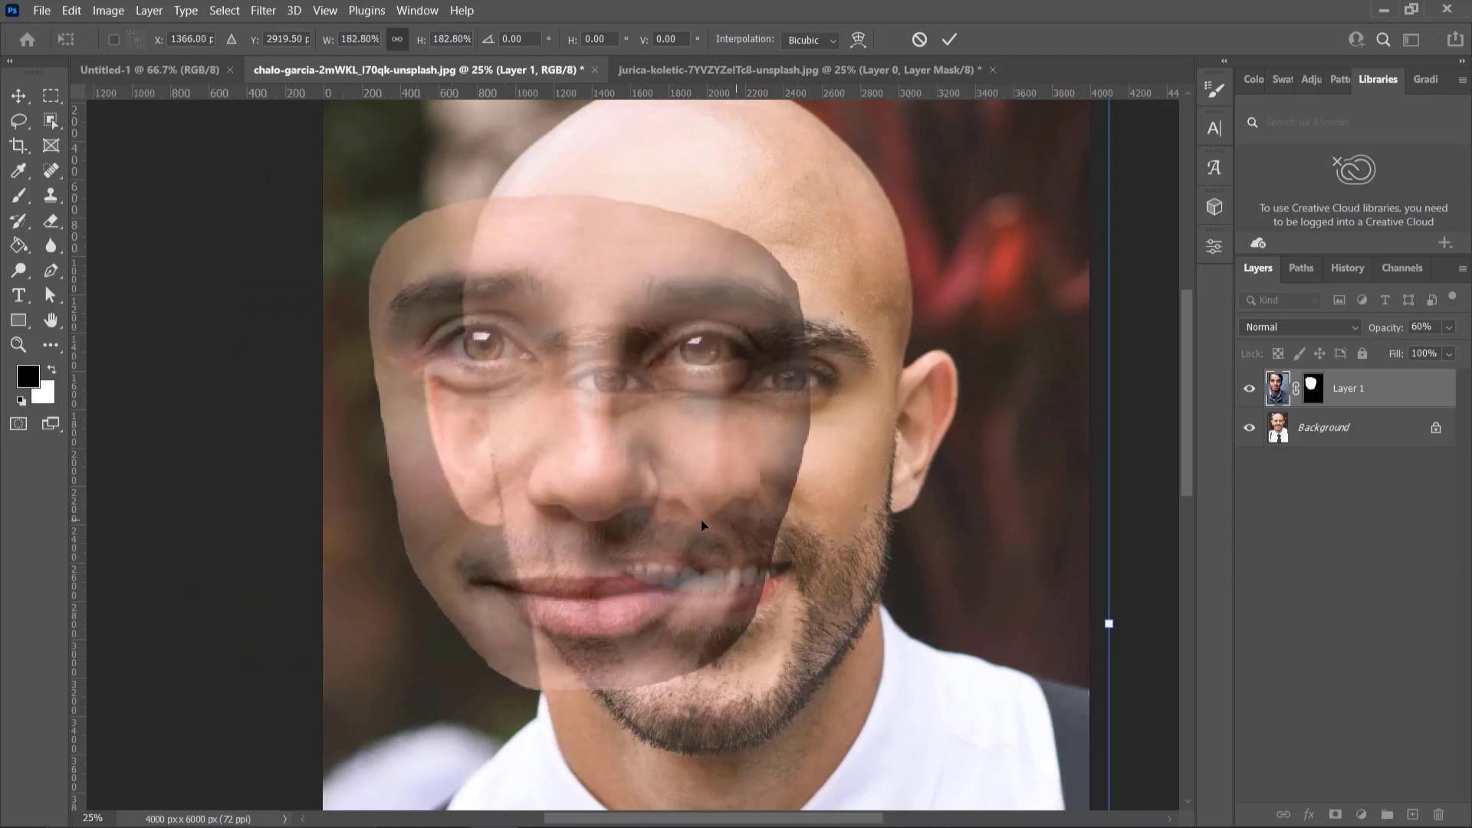
drag(647, 514, 753, 541)
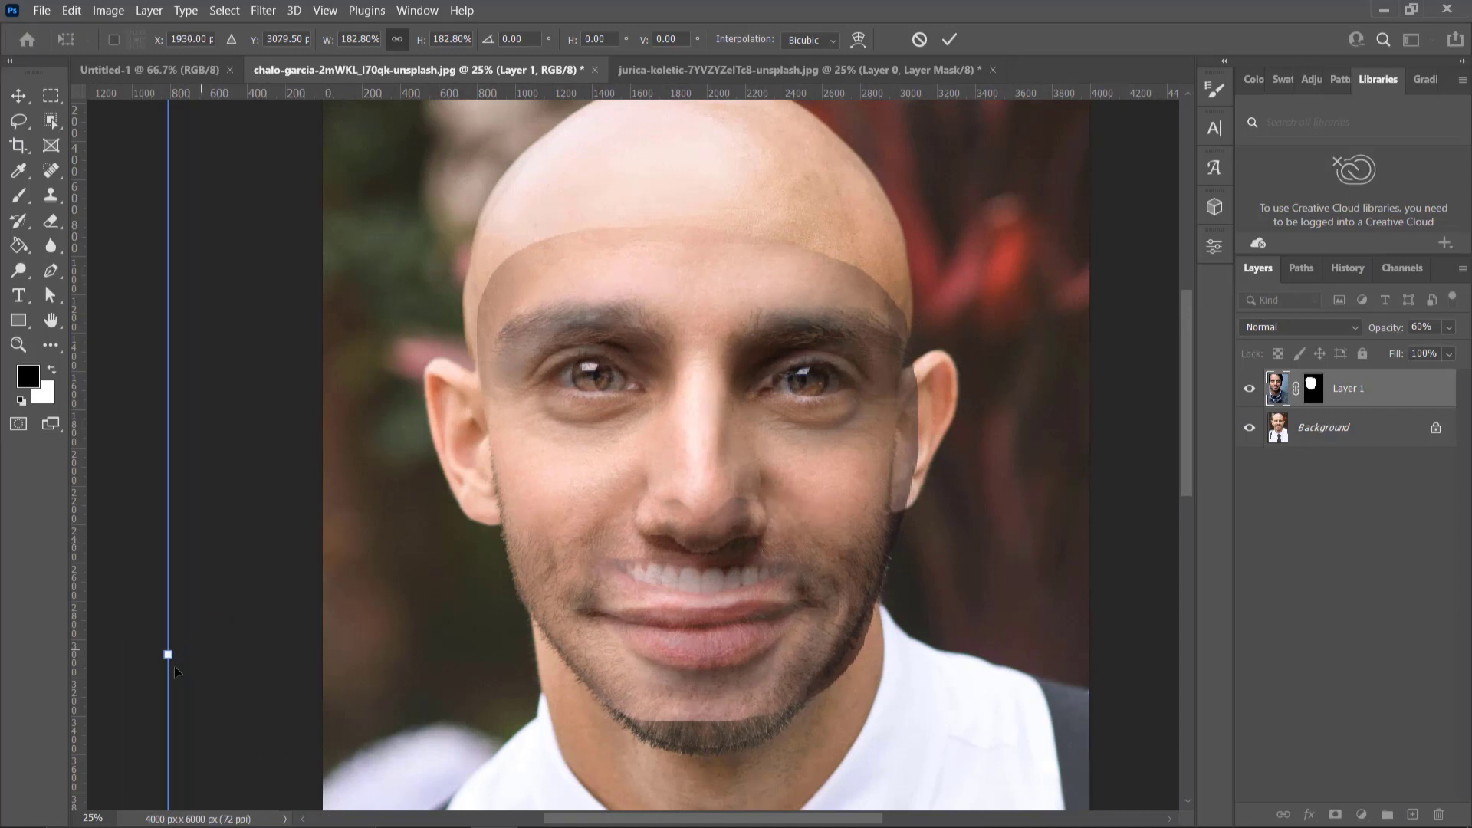
drag(168, 654, 246, 634)
drag(660, 633, 622, 615)
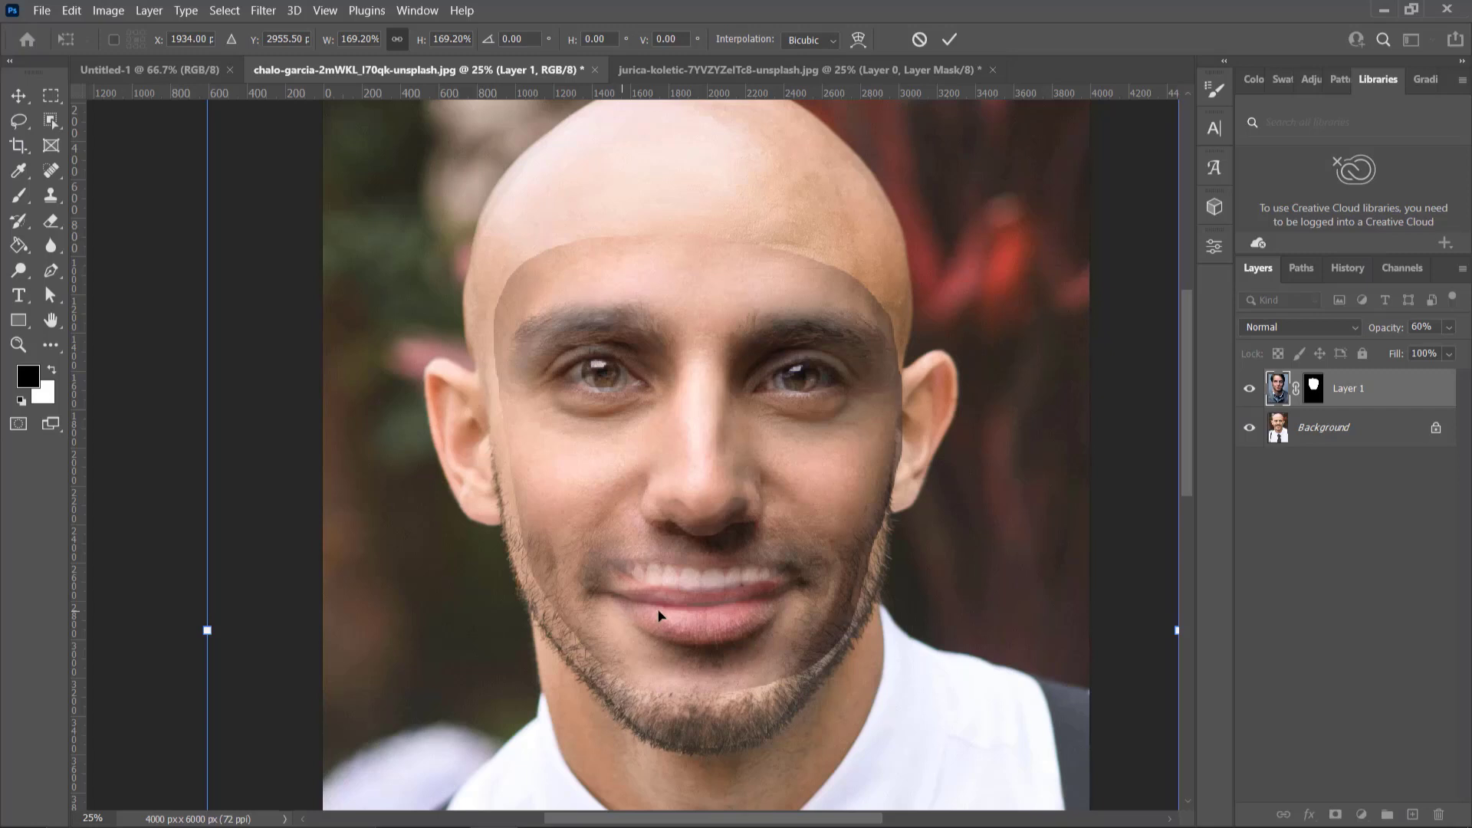
drag(680, 612, 680, 622)
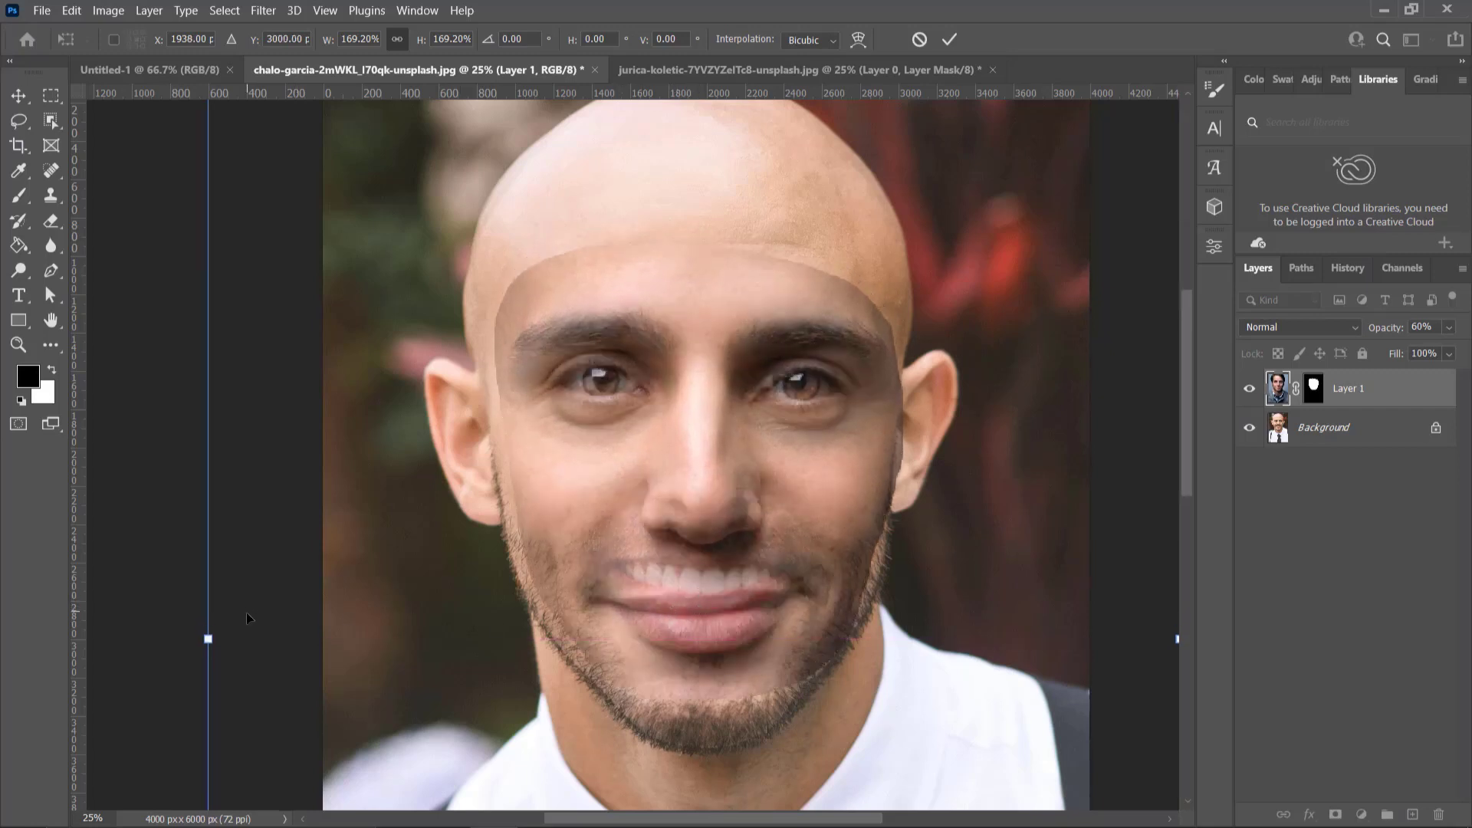
drag(208, 638, 246, 635)
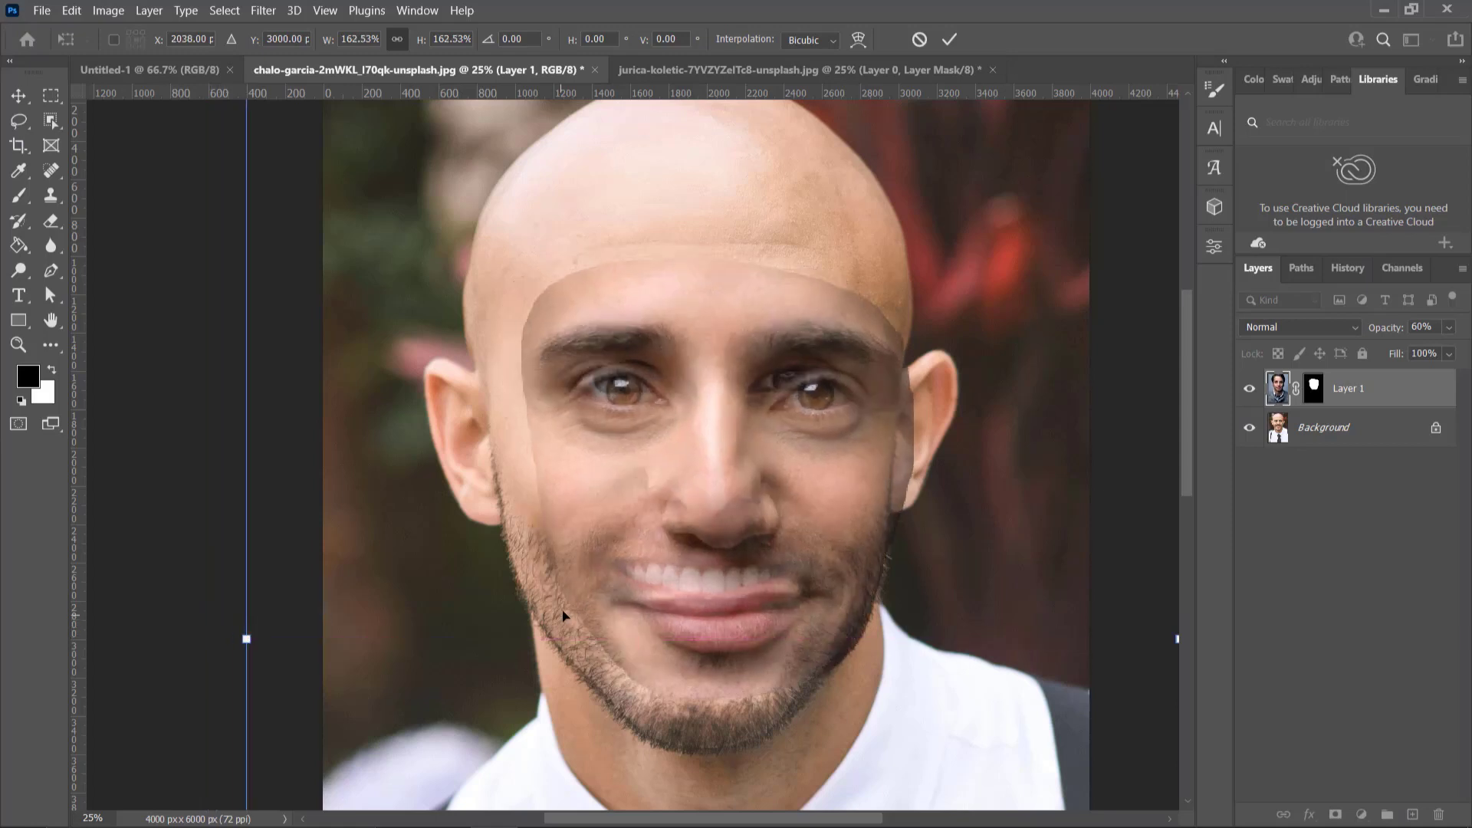
drag(565, 614, 578, 577)
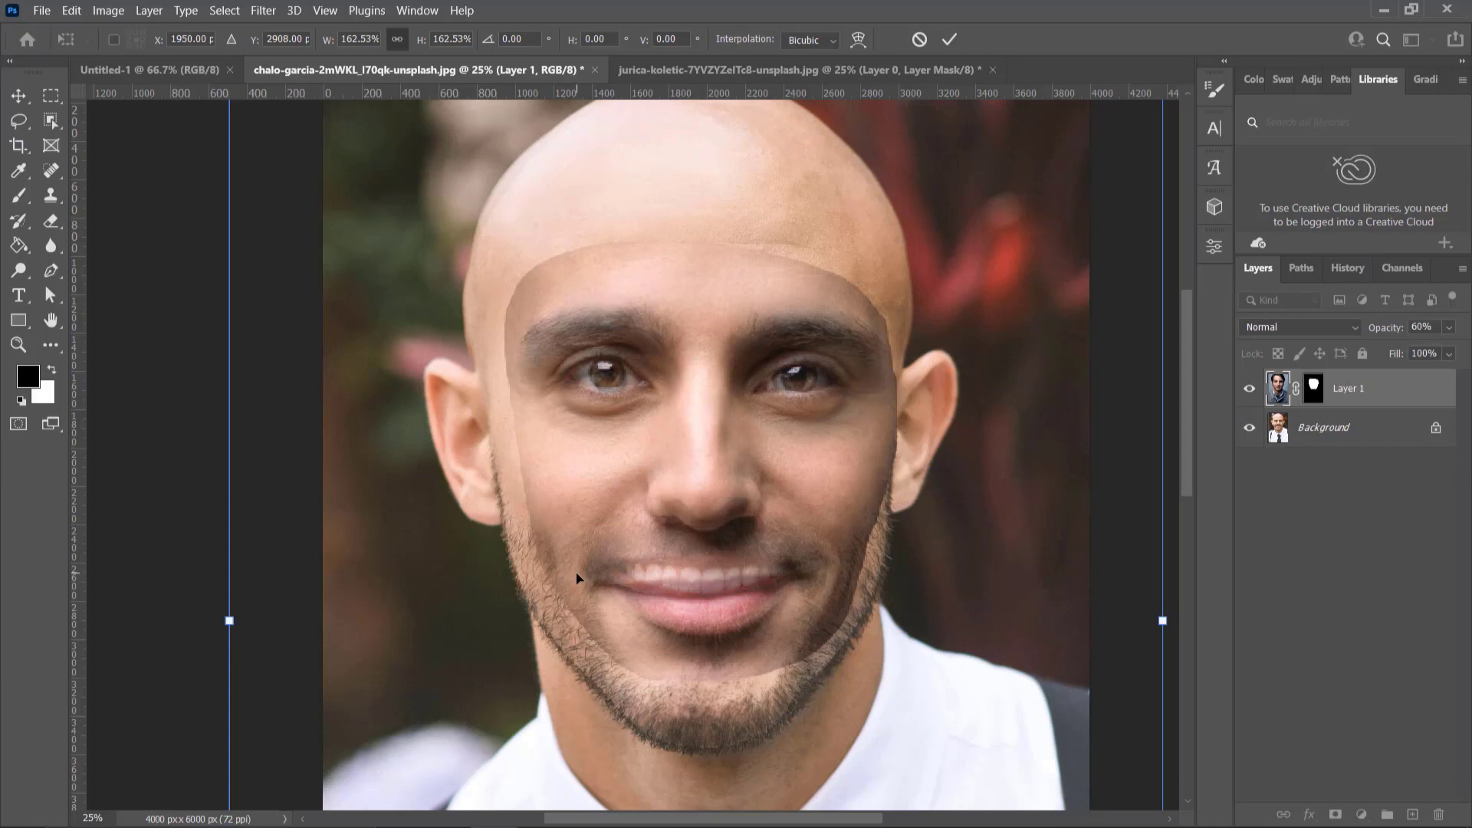
click(950, 38)
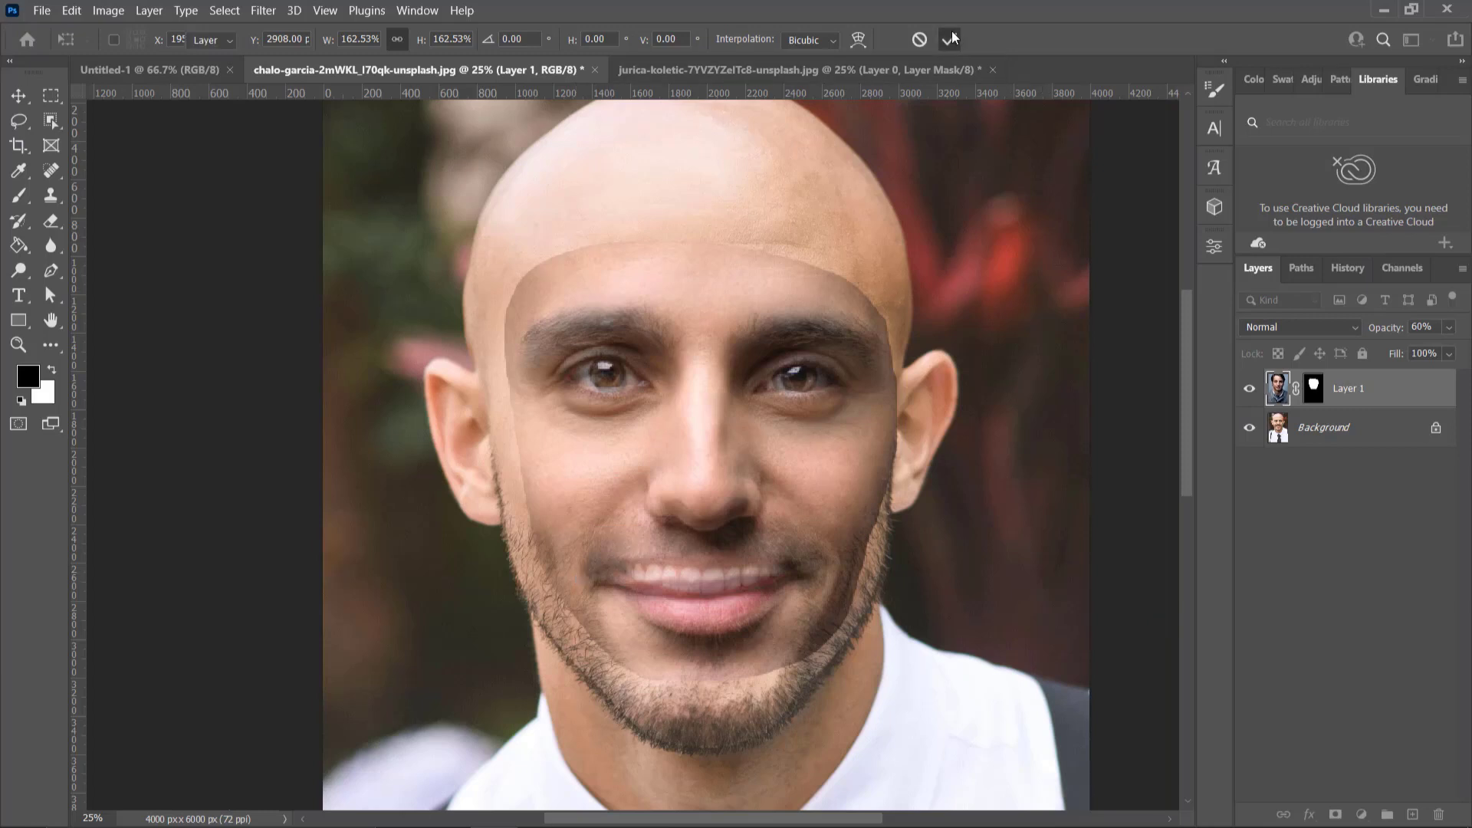
- Set the pasted face layer's opacity to 100%
click(1451, 327)
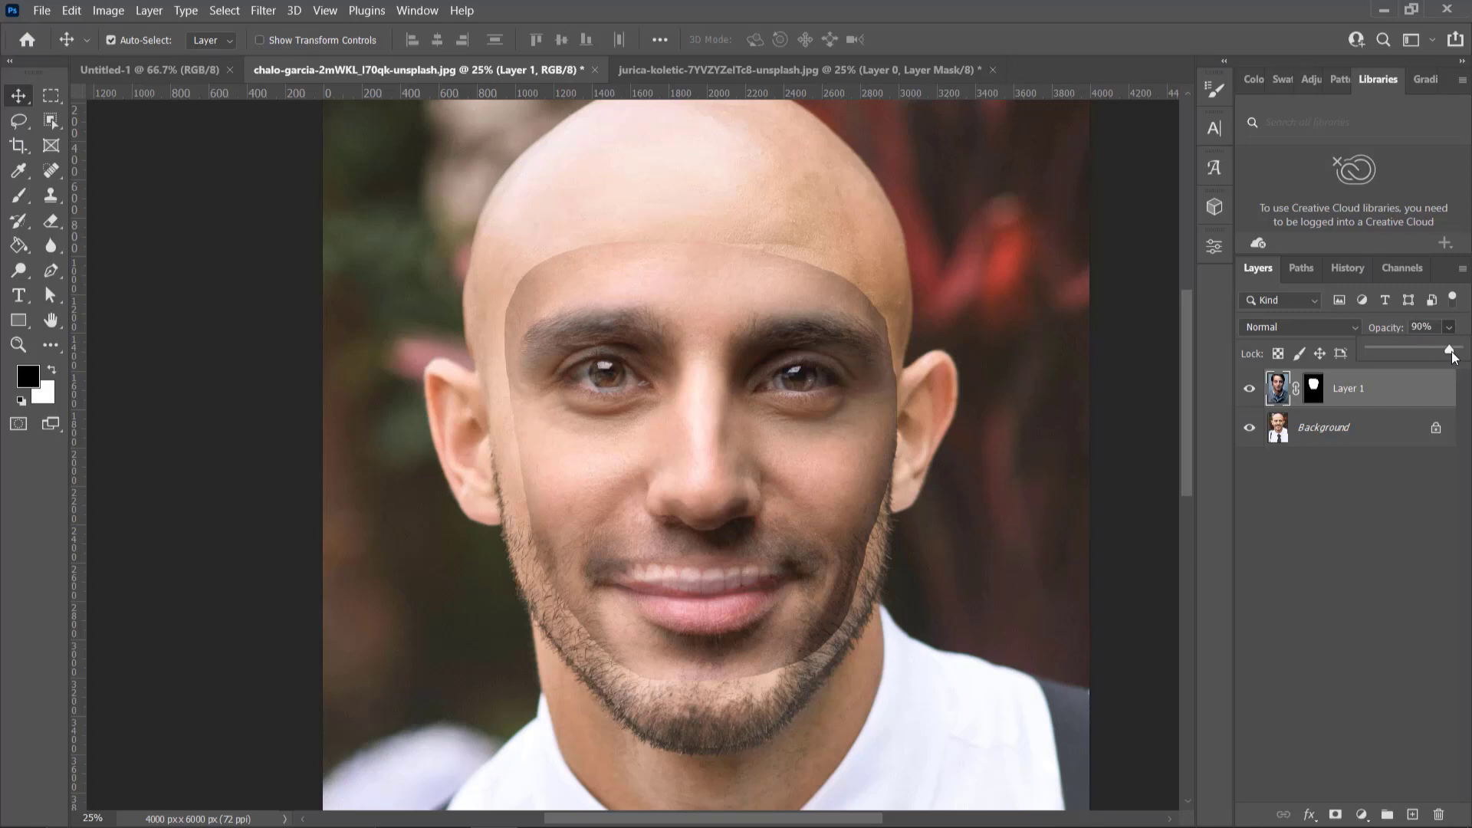
drag(1449, 352, 1461, 352)
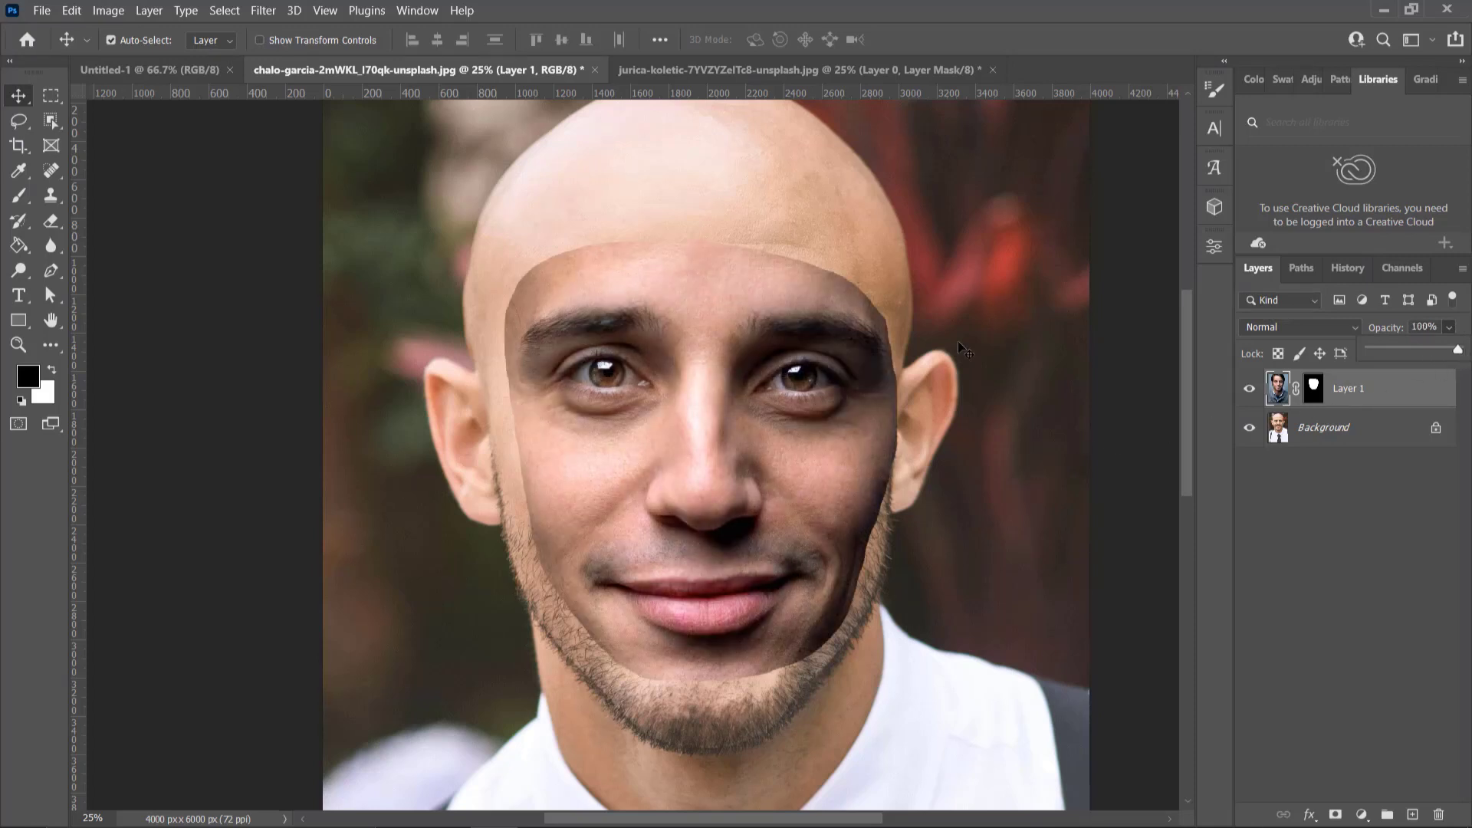
click(1435, 395)
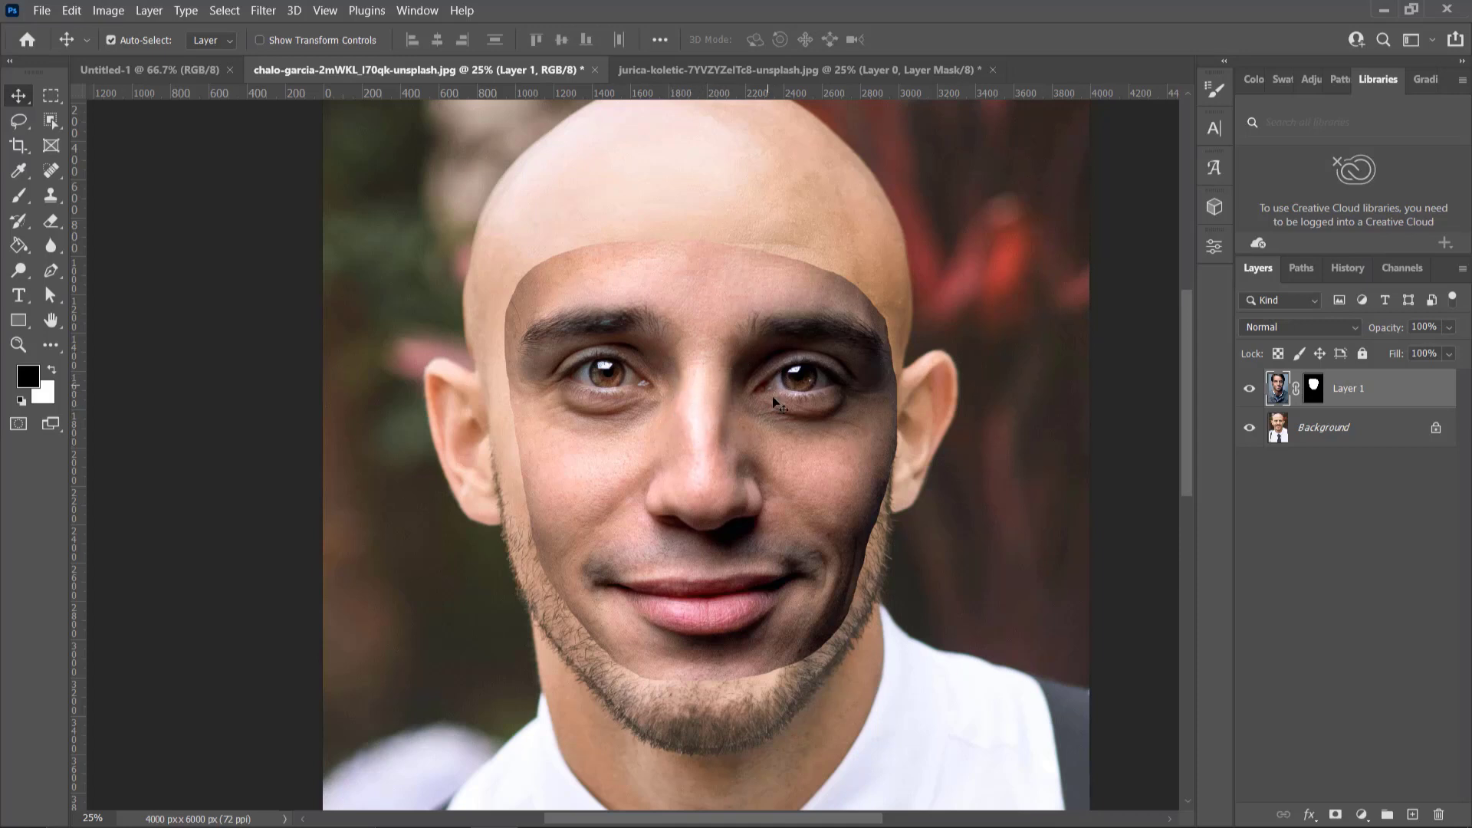
- Apply a Brightness/Contrast adjustment to the pasted face layer with brightness 49 and contrast 26
click(105, 11)
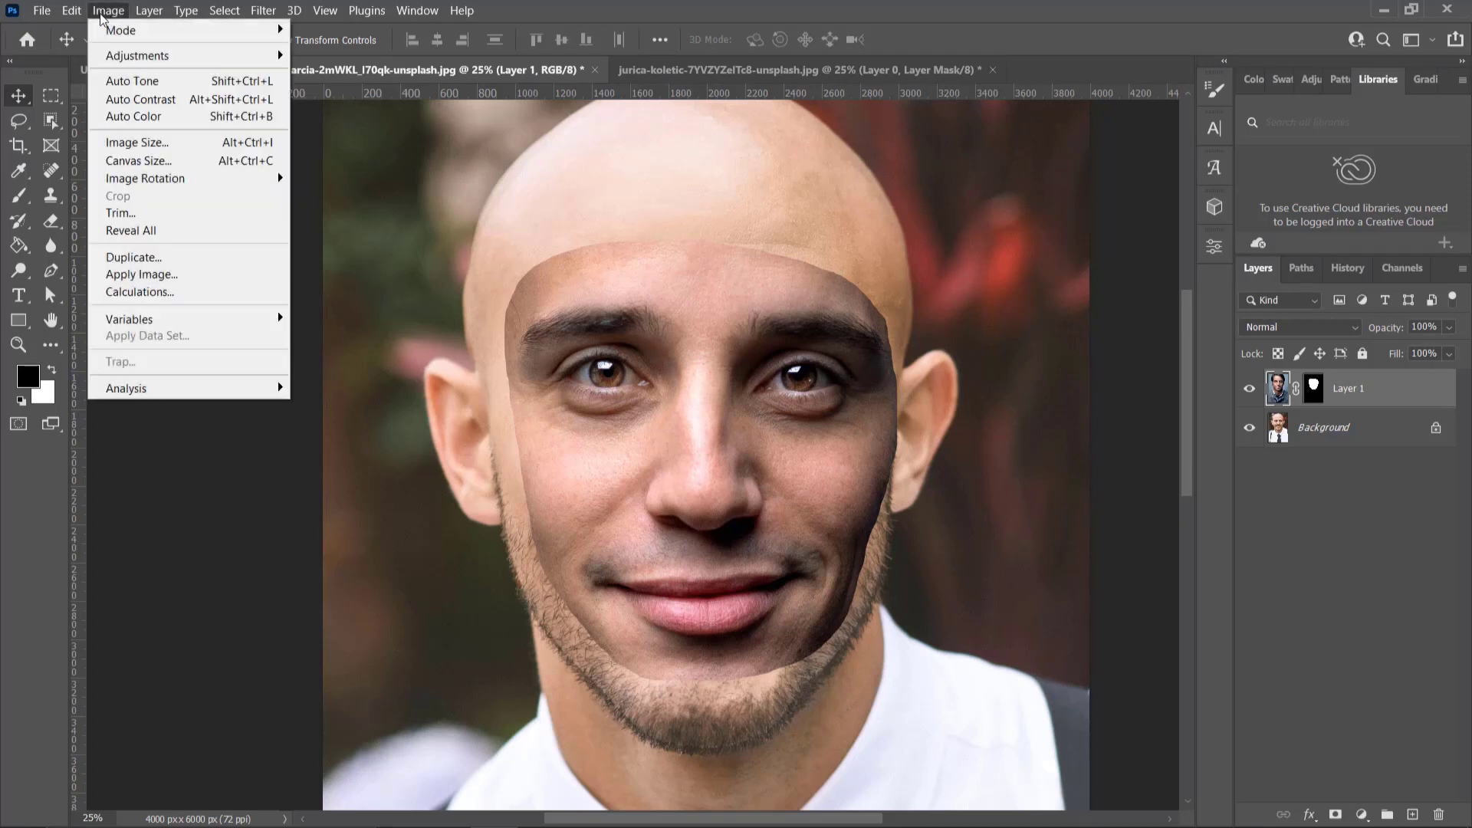
mouse_move(106, 60)
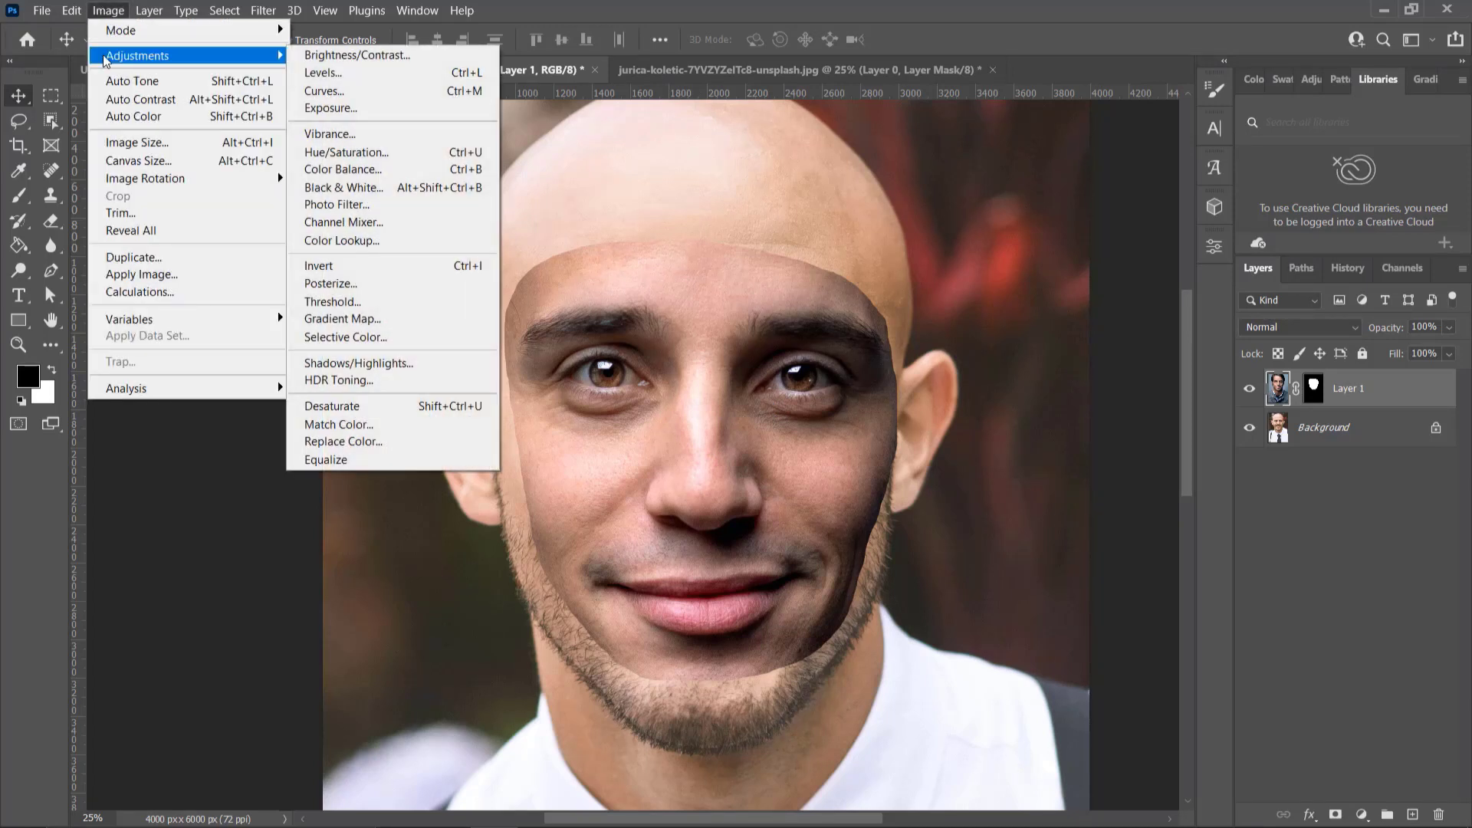
click(372, 56)
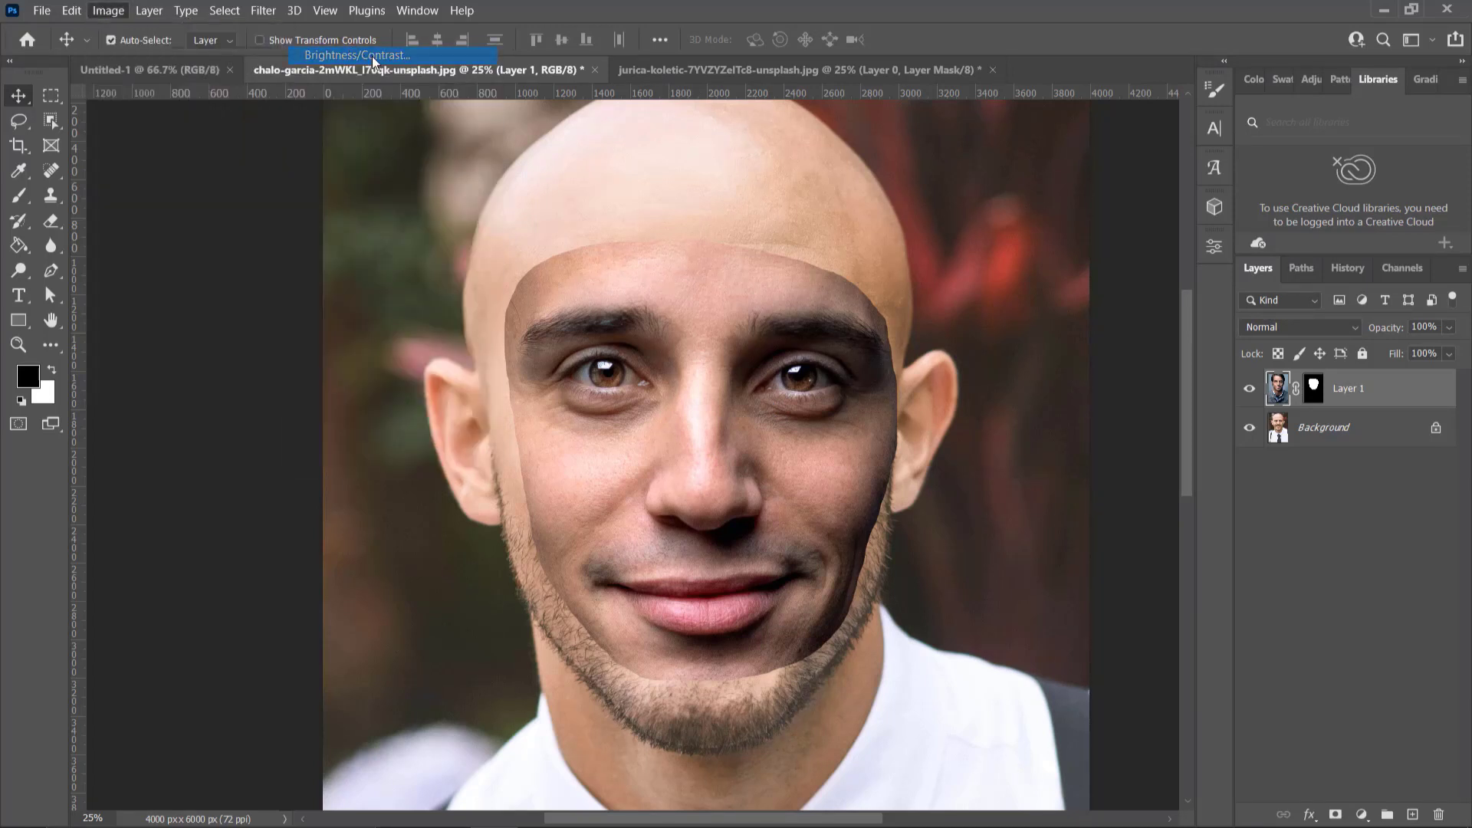
drag(384, 151, 357, 194)
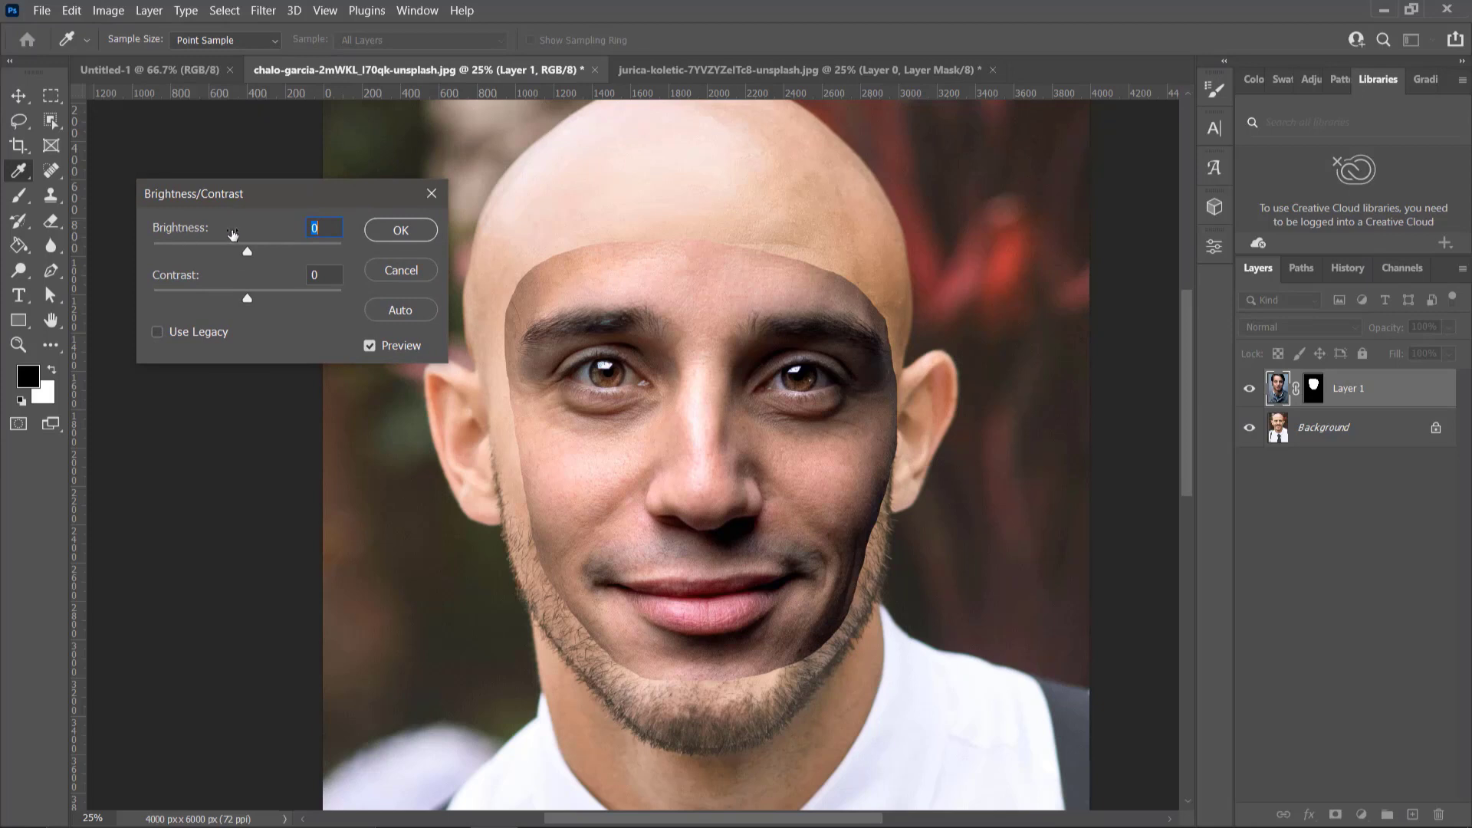
drag(251, 246, 282, 246)
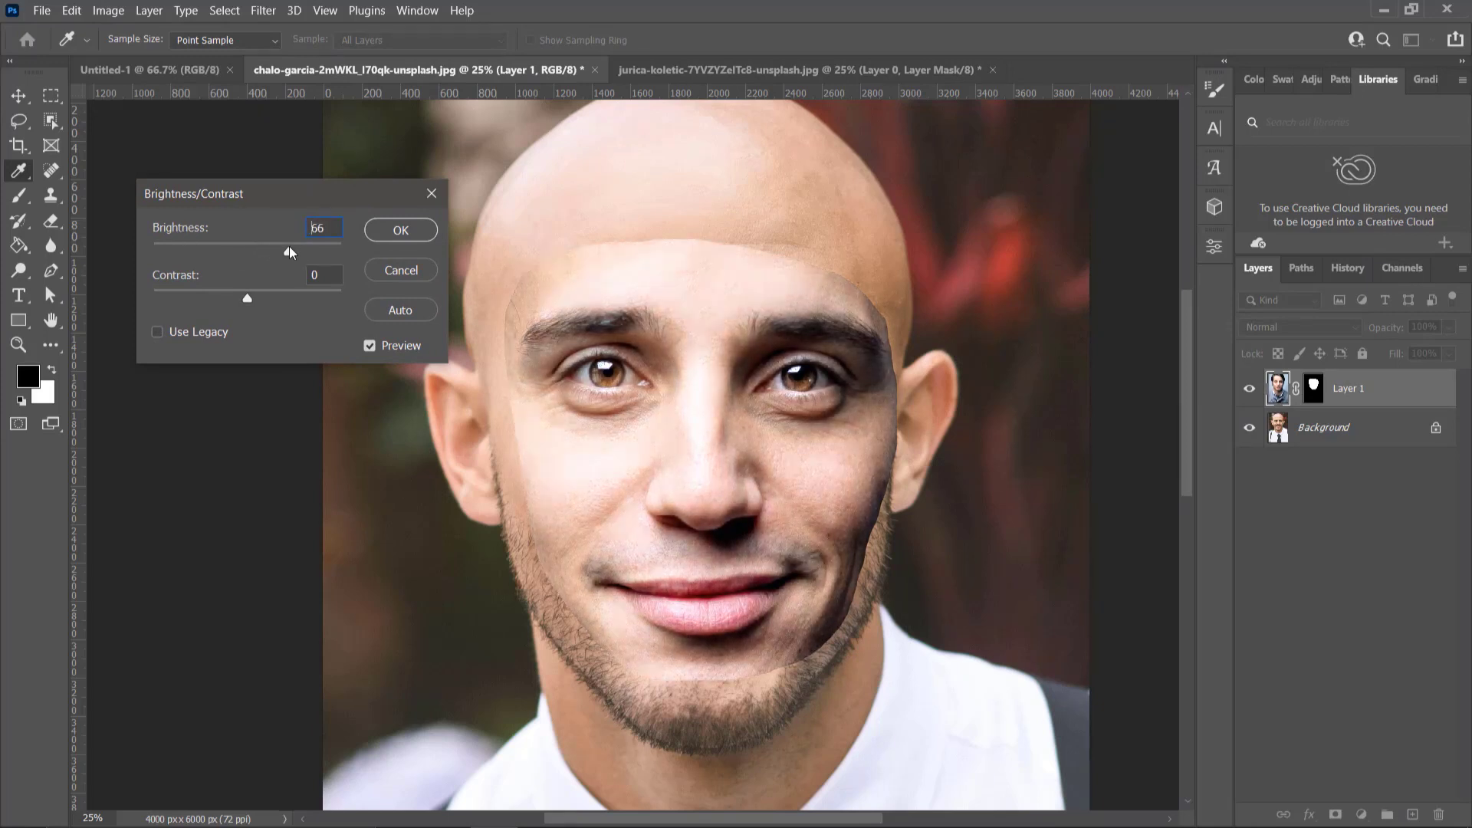
drag(282, 247, 269, 295)
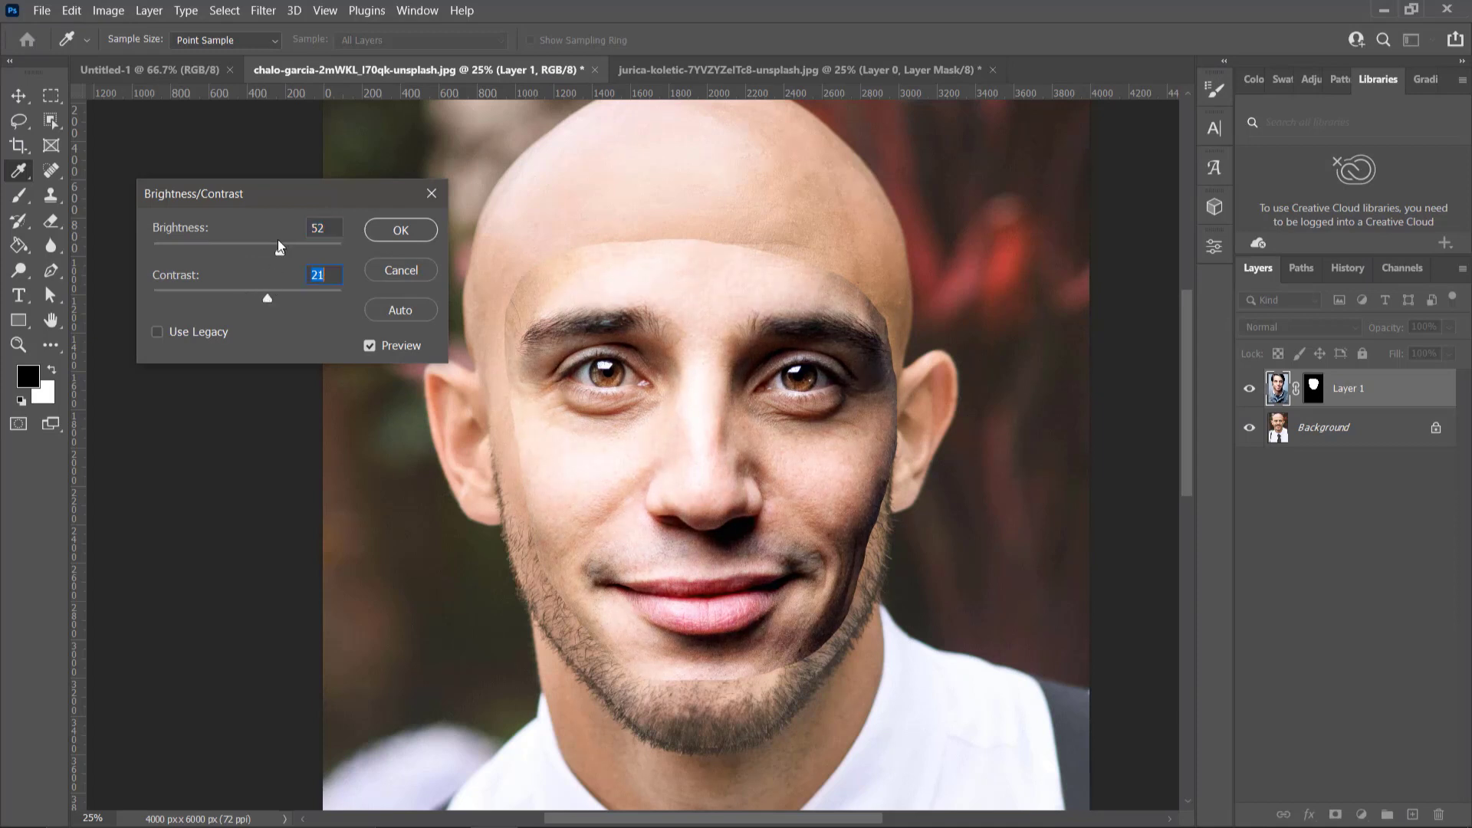
drag(287, 246, 281, 255)
click(280, 254)
drag(280, 254, 272, 296)
click(274, 243)
drag(278, 246, 278, 247)
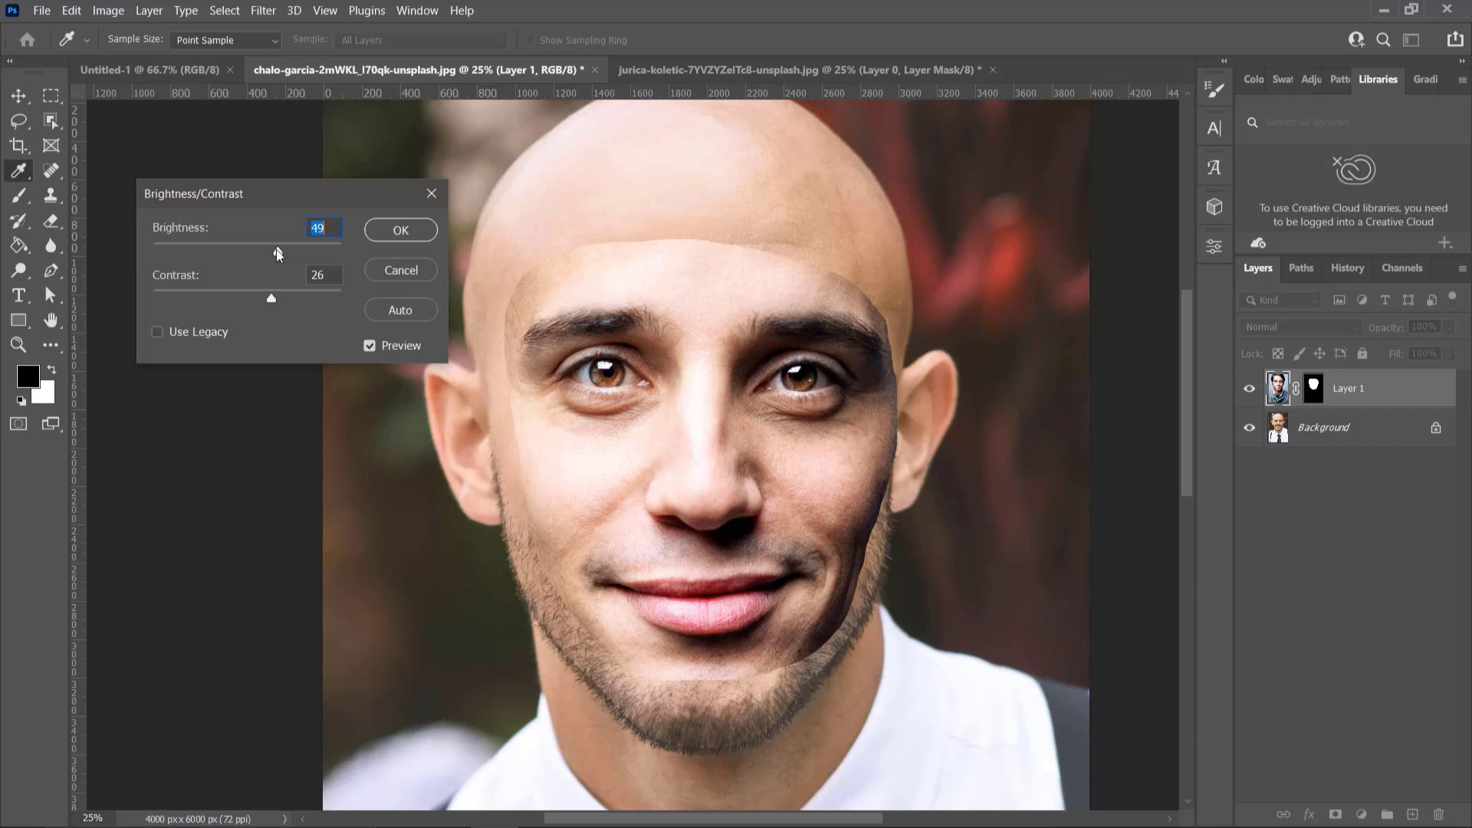
click(399, 230)
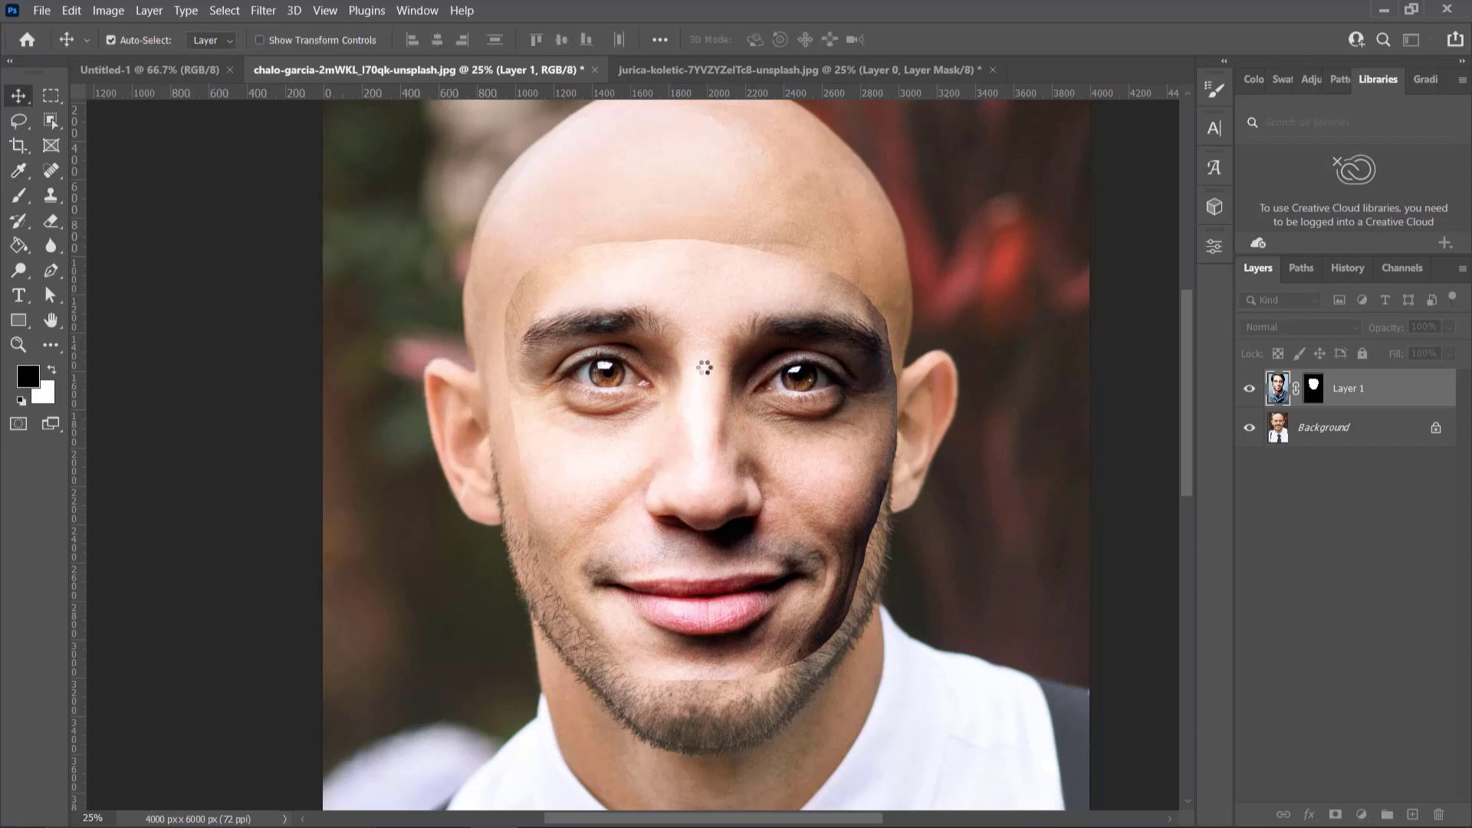
- Target the face layer's mask and choose a soft round tip for the Brush tool
key(v)
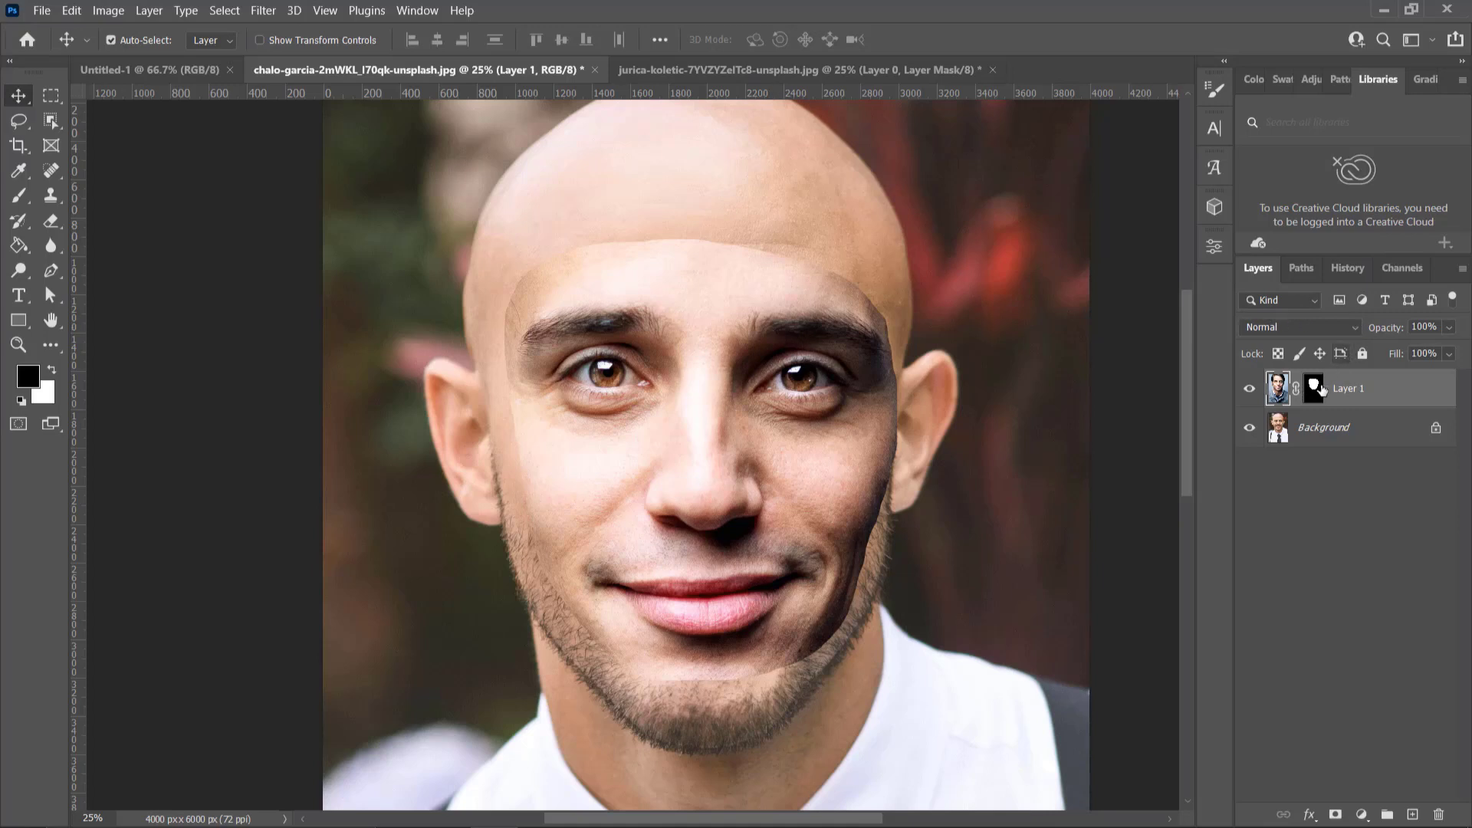
click(1315, 388)
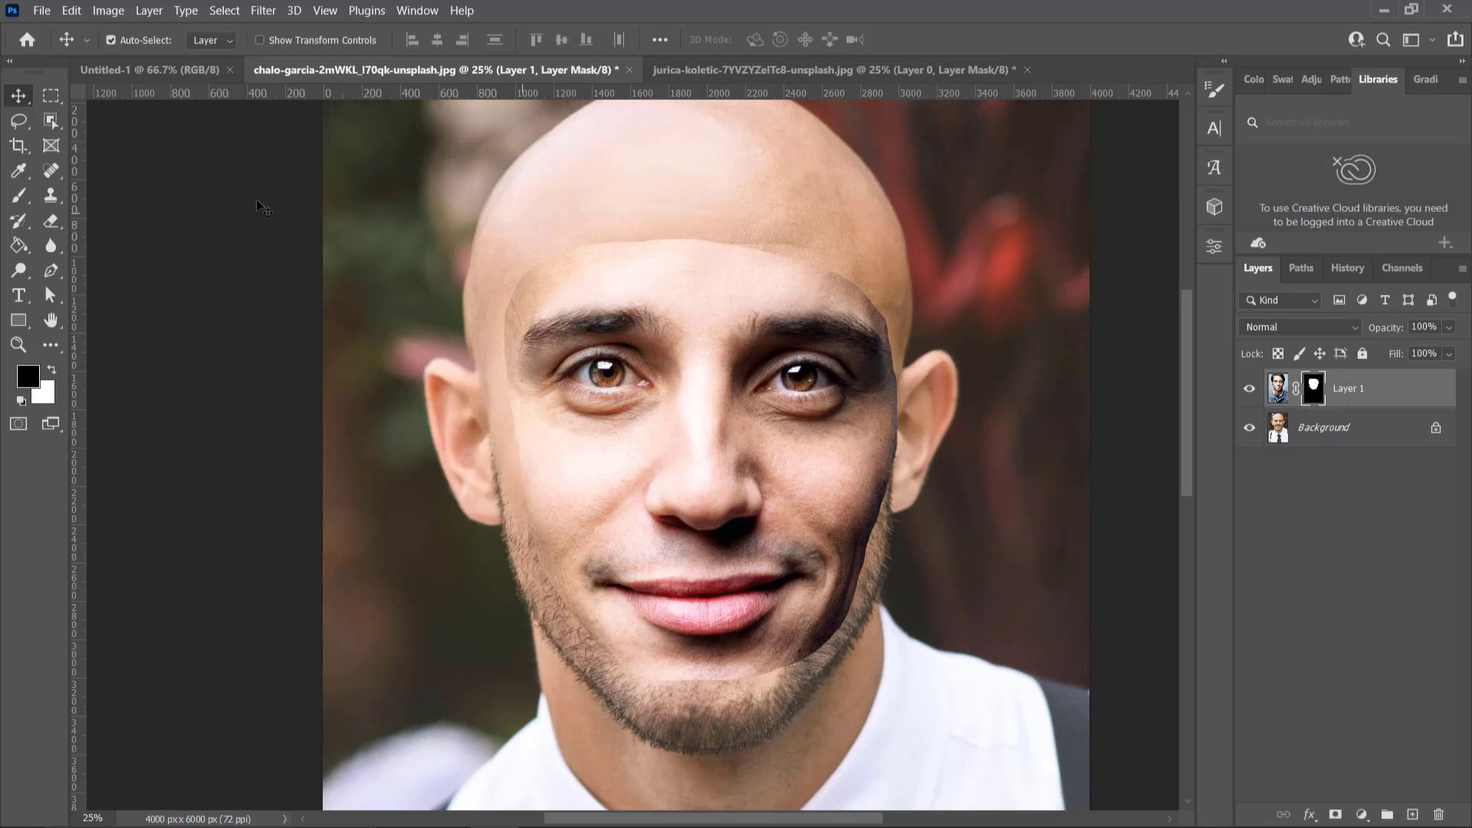
click(19, 197)
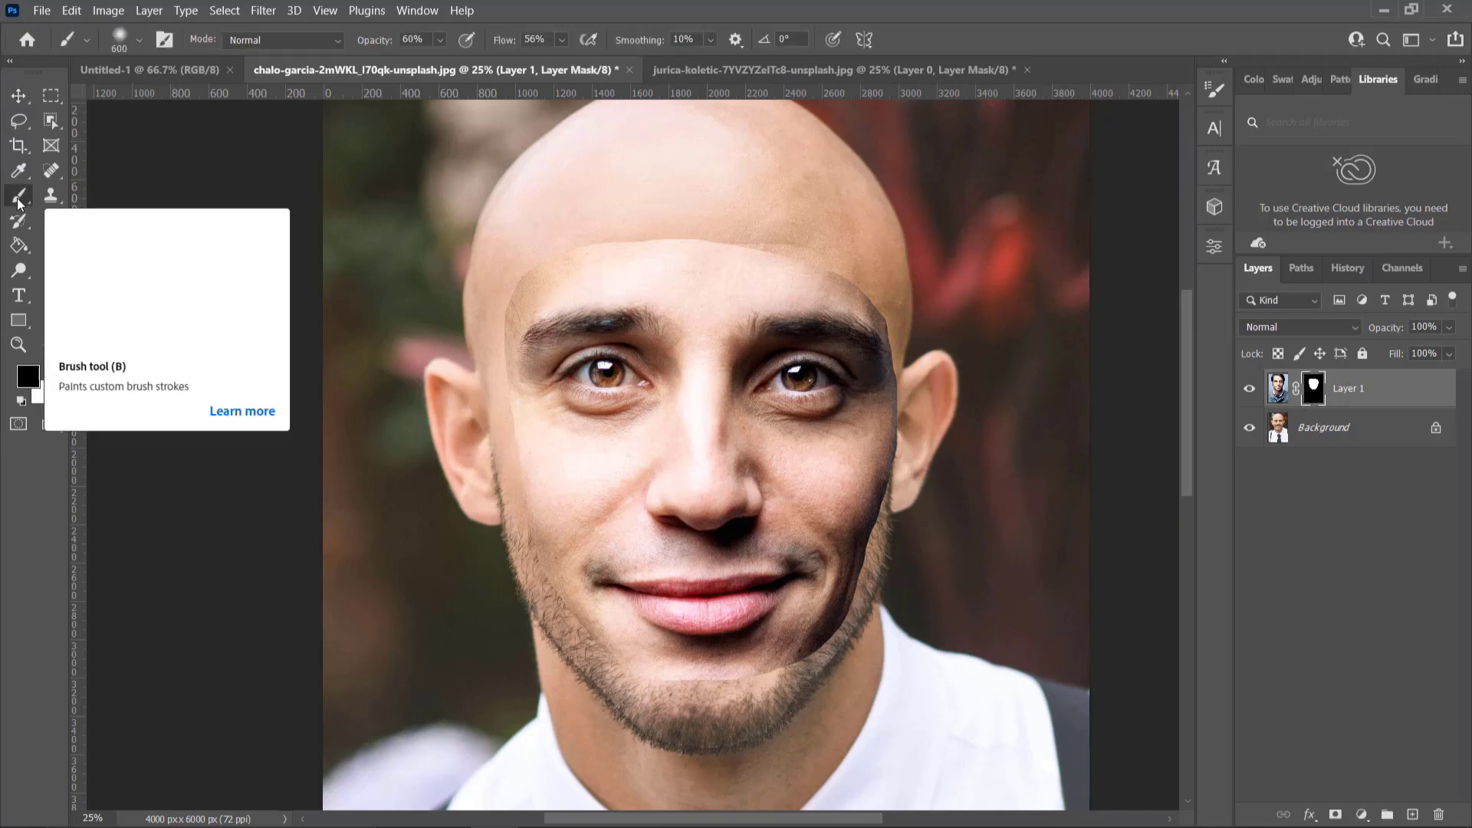
click(119, 39)
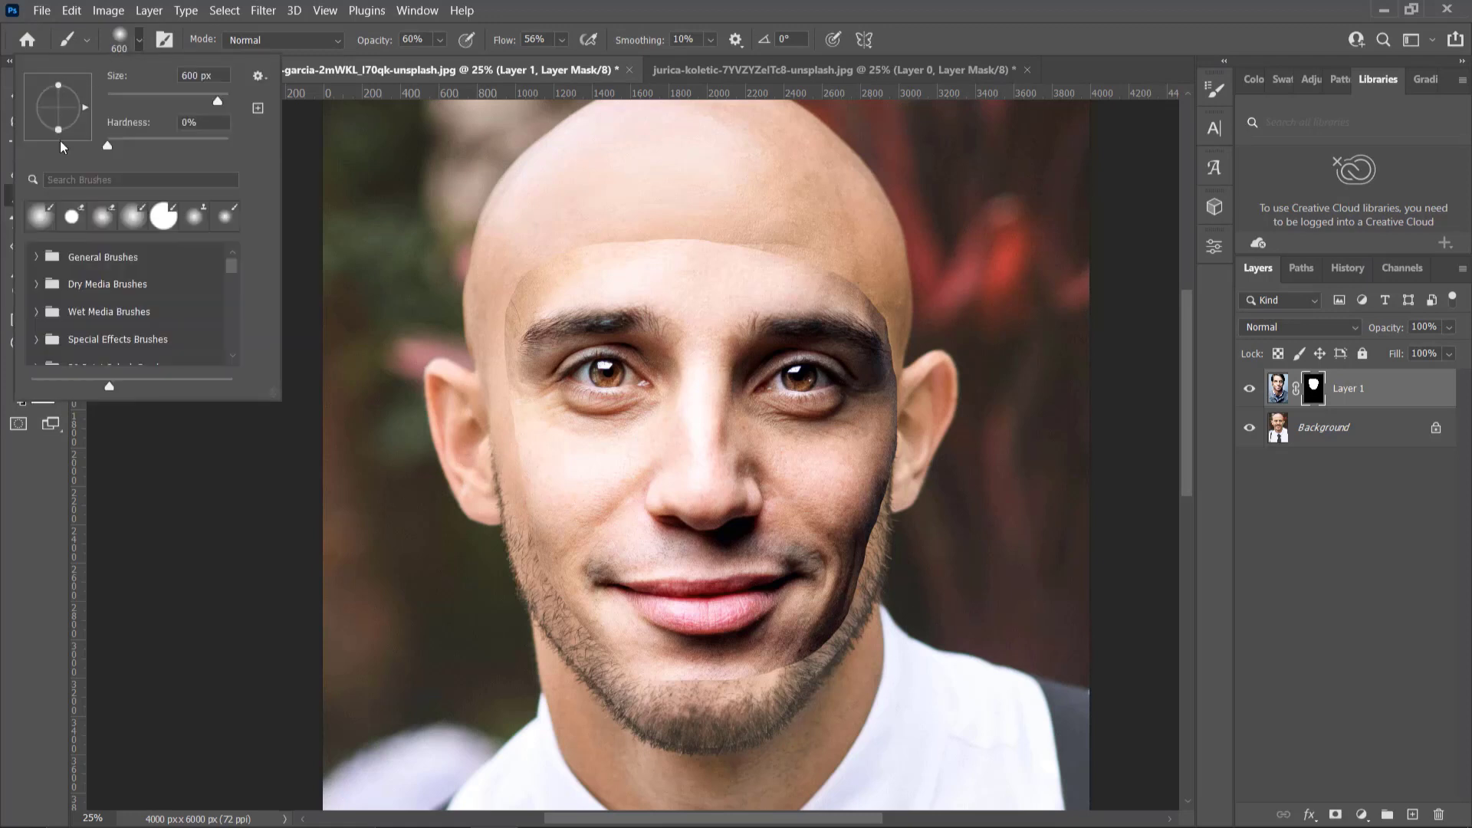
click(37, 222)
click(332, 177)
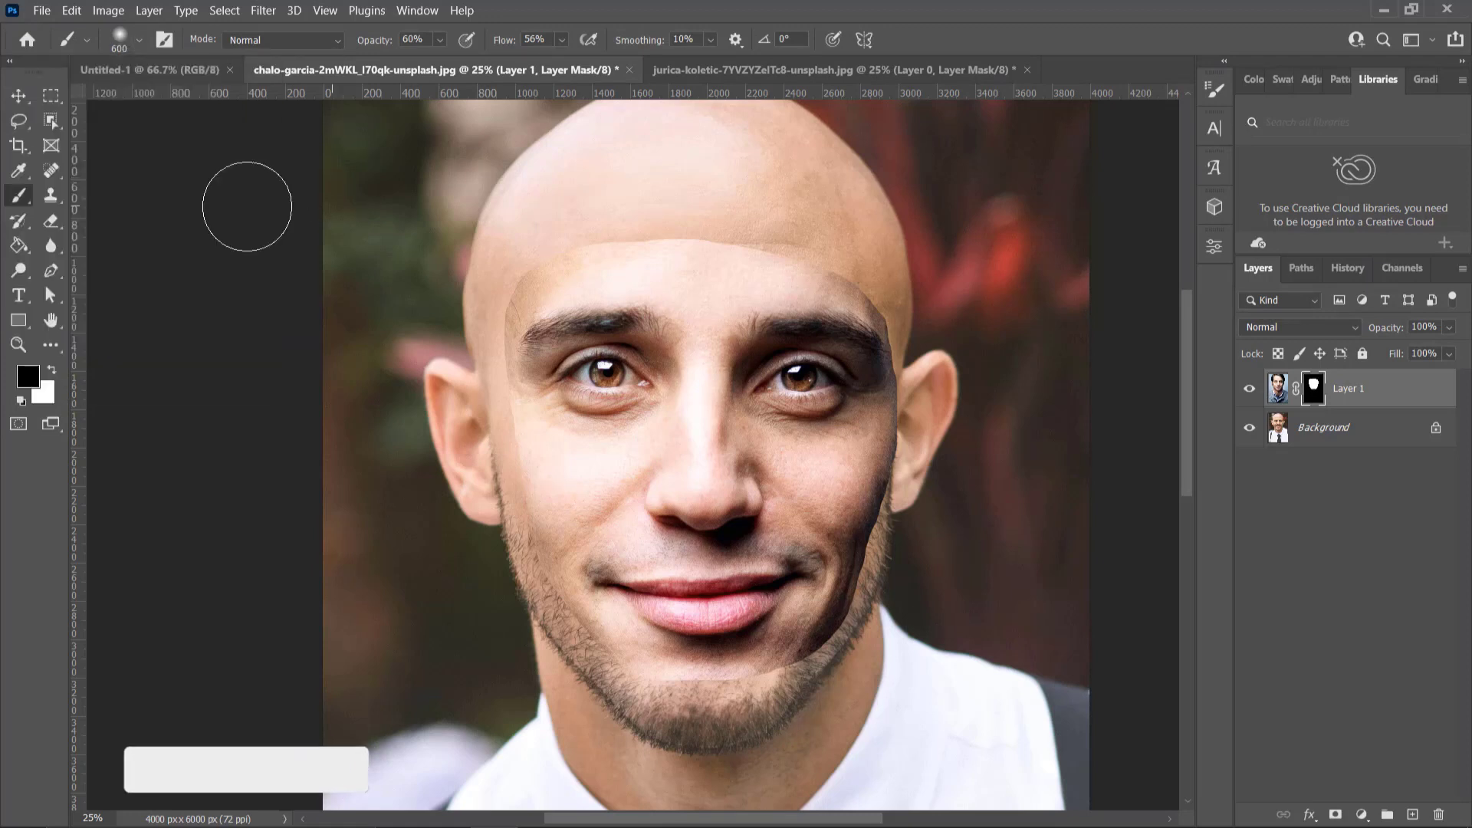
click(1217, 90)
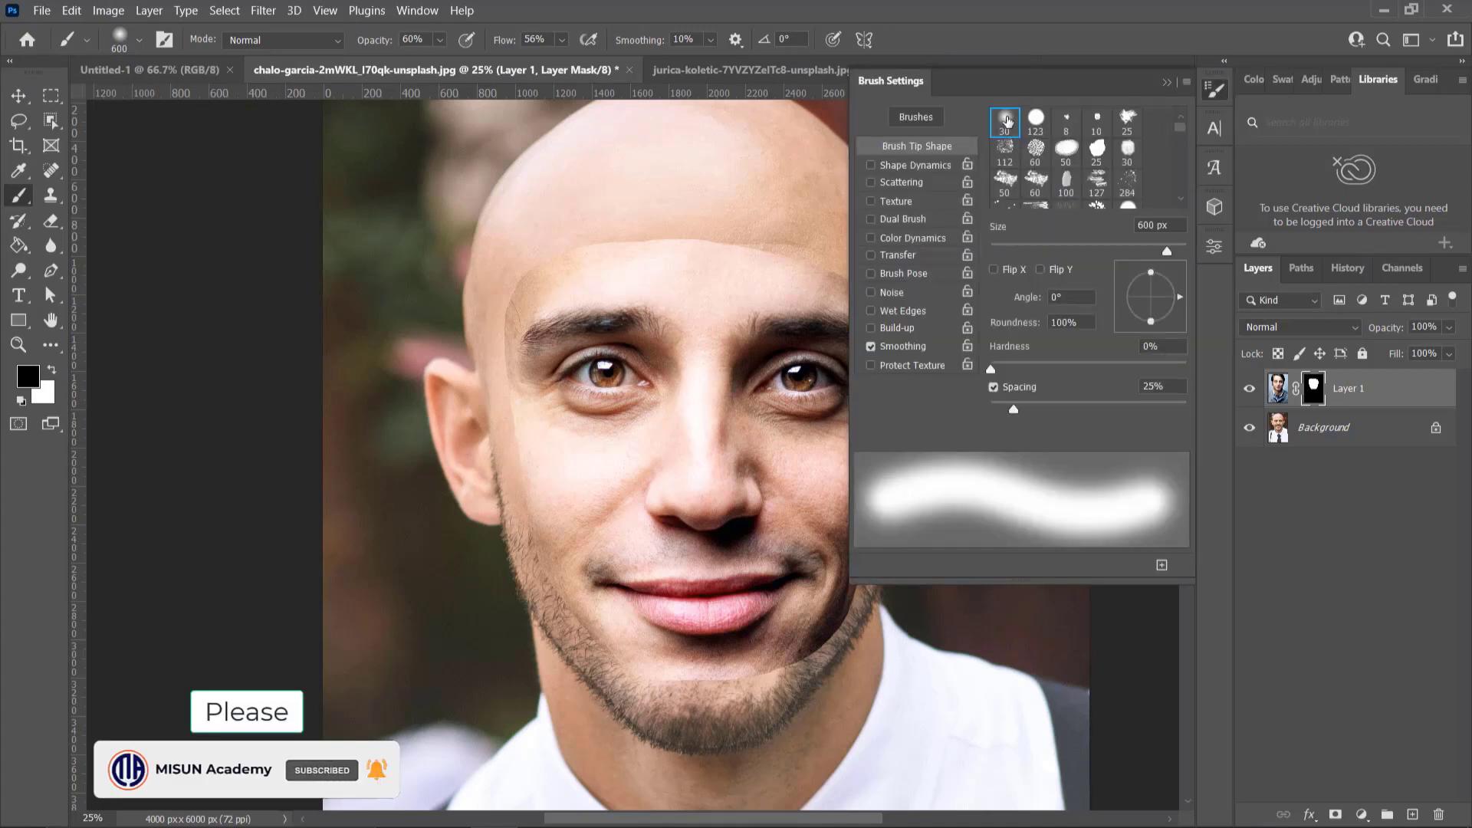
click(1165, 83)
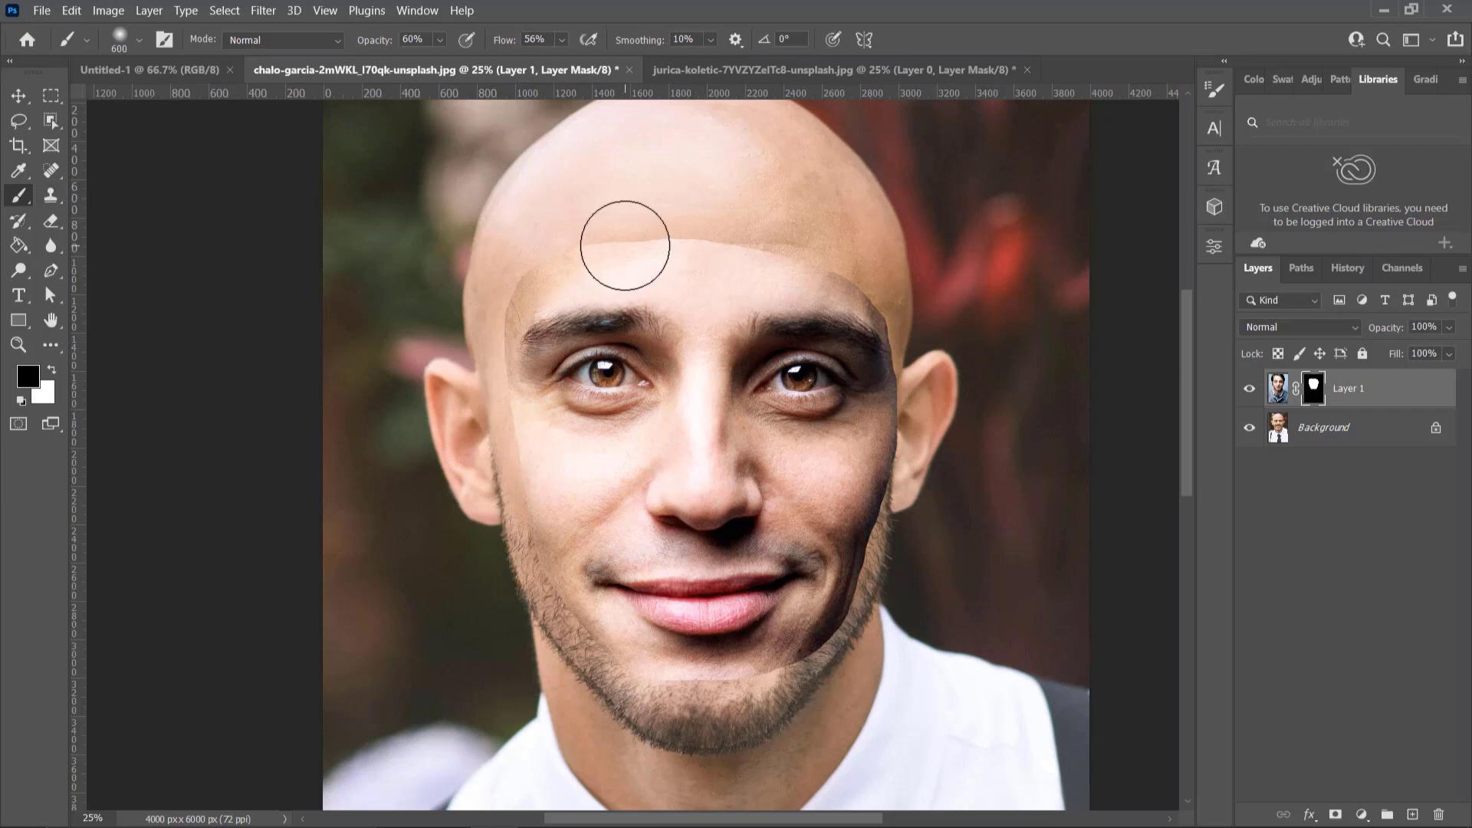
- Reduce the brush to 369 px and paint black on the mask along the jaw, cheek and forehead edges to blend the face
right_click(665, 262)
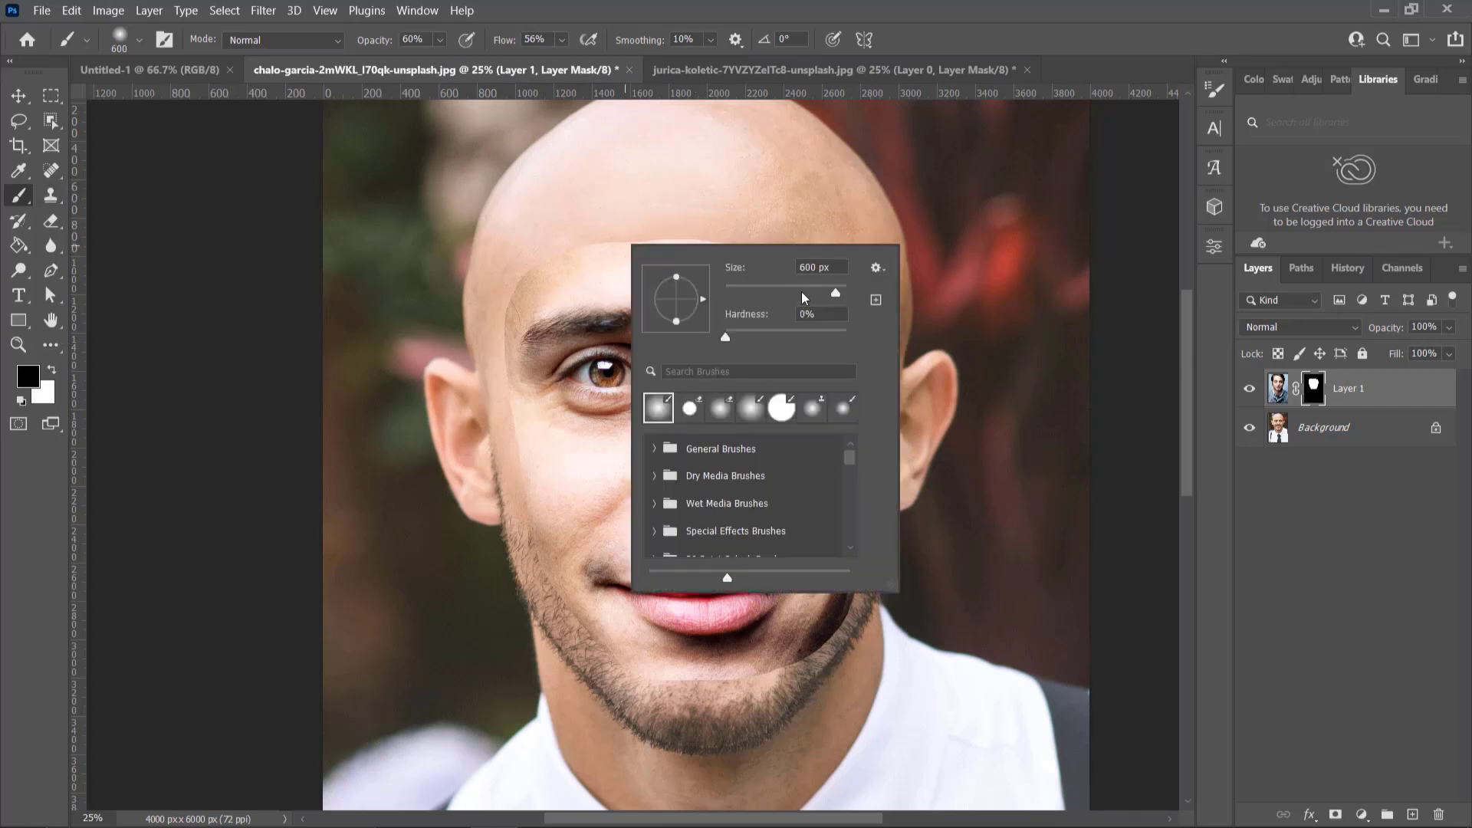
drag(832, 294, 826, 292)
click(765, 215)
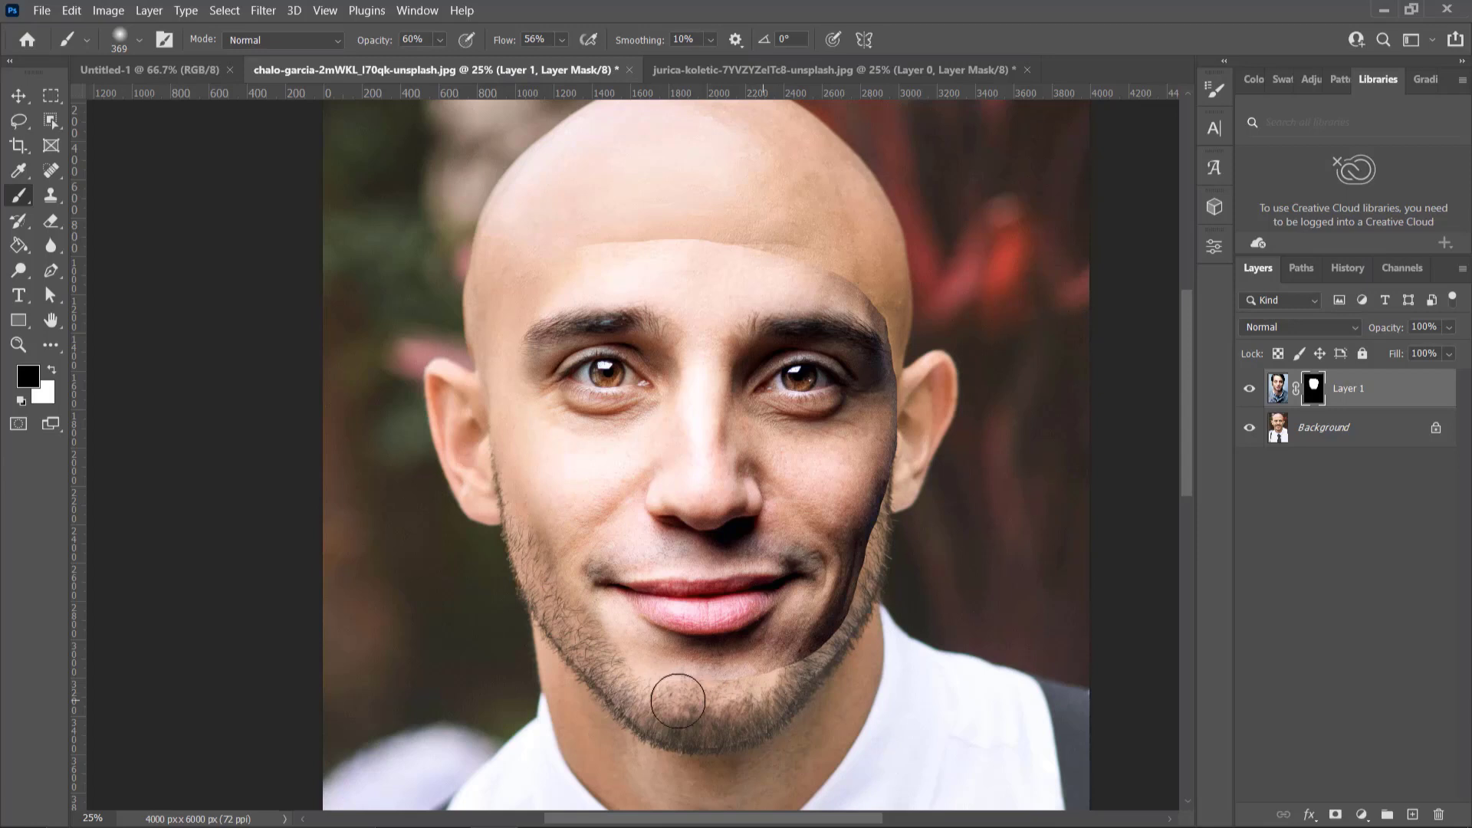
mouse_move(830, 656)
mouse_down()
mouse_move(782, 680)
mouse_move(893, 555)
mouse_move(908, 491)
mouse_move(876, 553)
mouse_up()
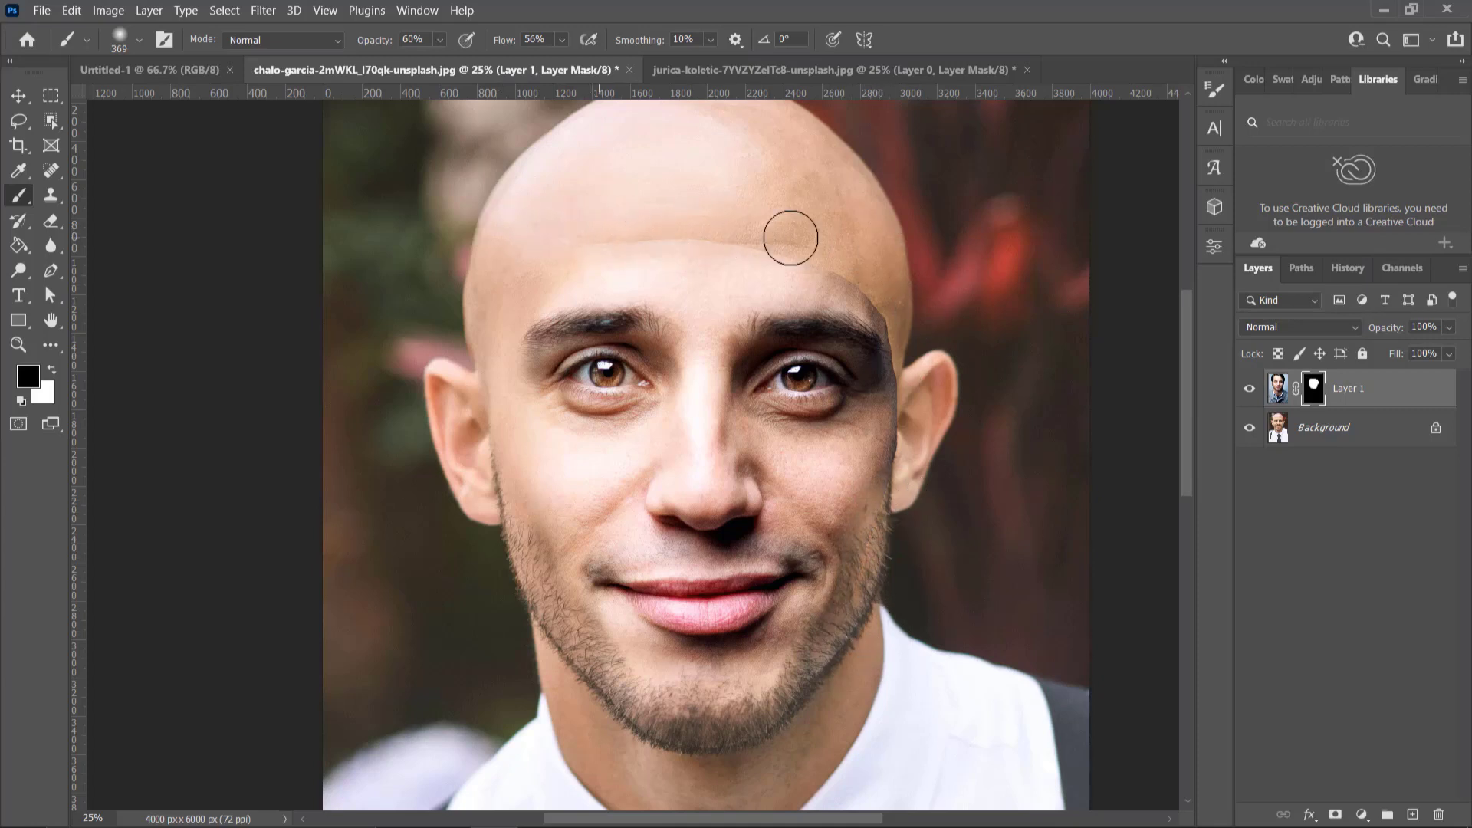
mouse_move(834, 274)
mouse_down()
mouse_move(937, 375)
mouse_move(913, 337)
mouse_move(934, 373)
mouse_move(920, 336)
mouse_move(920, 382)
mouse_move(908, 341)
mouse_up()
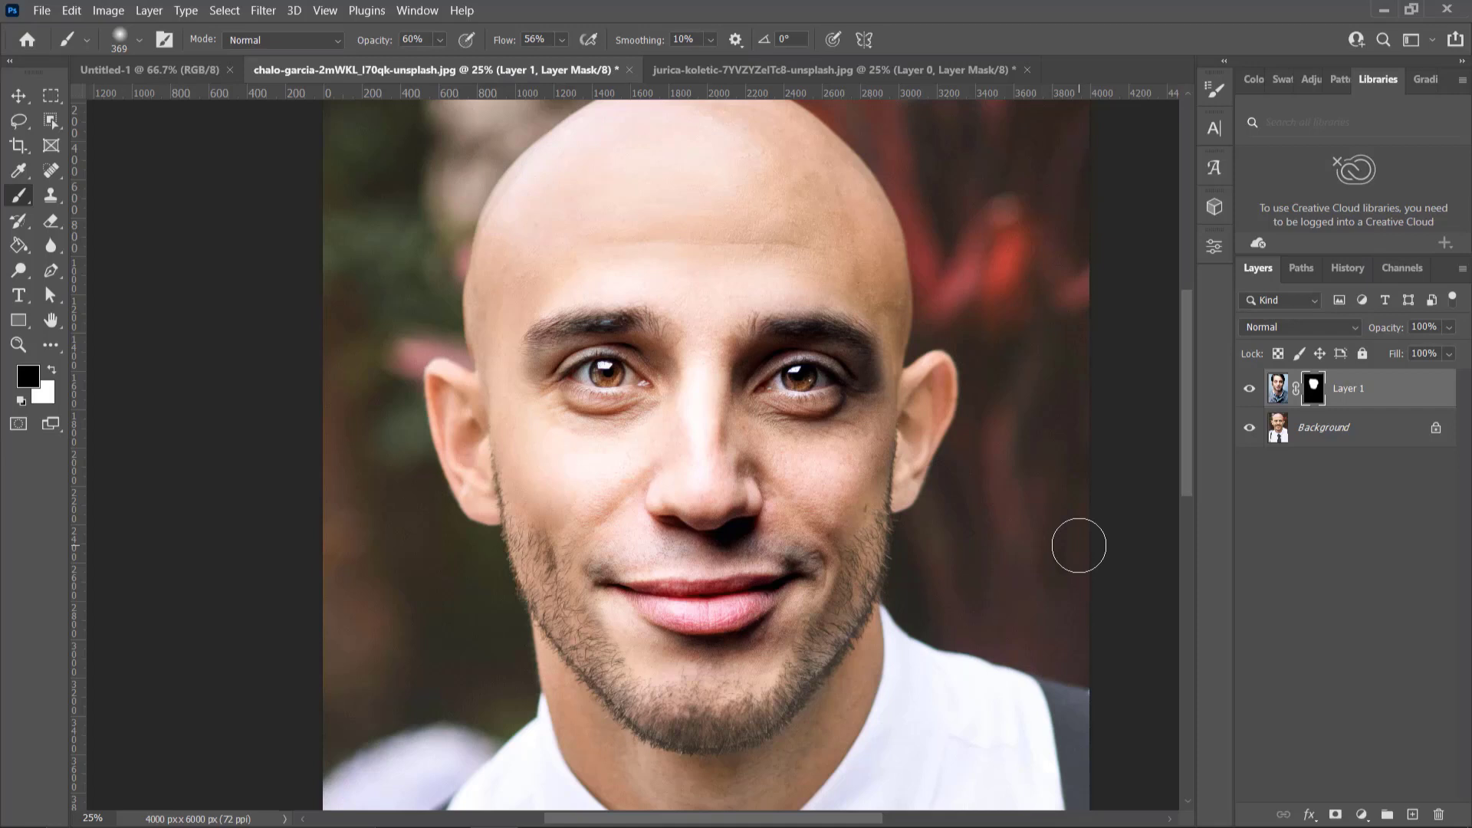
- Apply a Levels adjustment to the pasted face layer's image with input white 249 and output white 247
click(1277, 388)
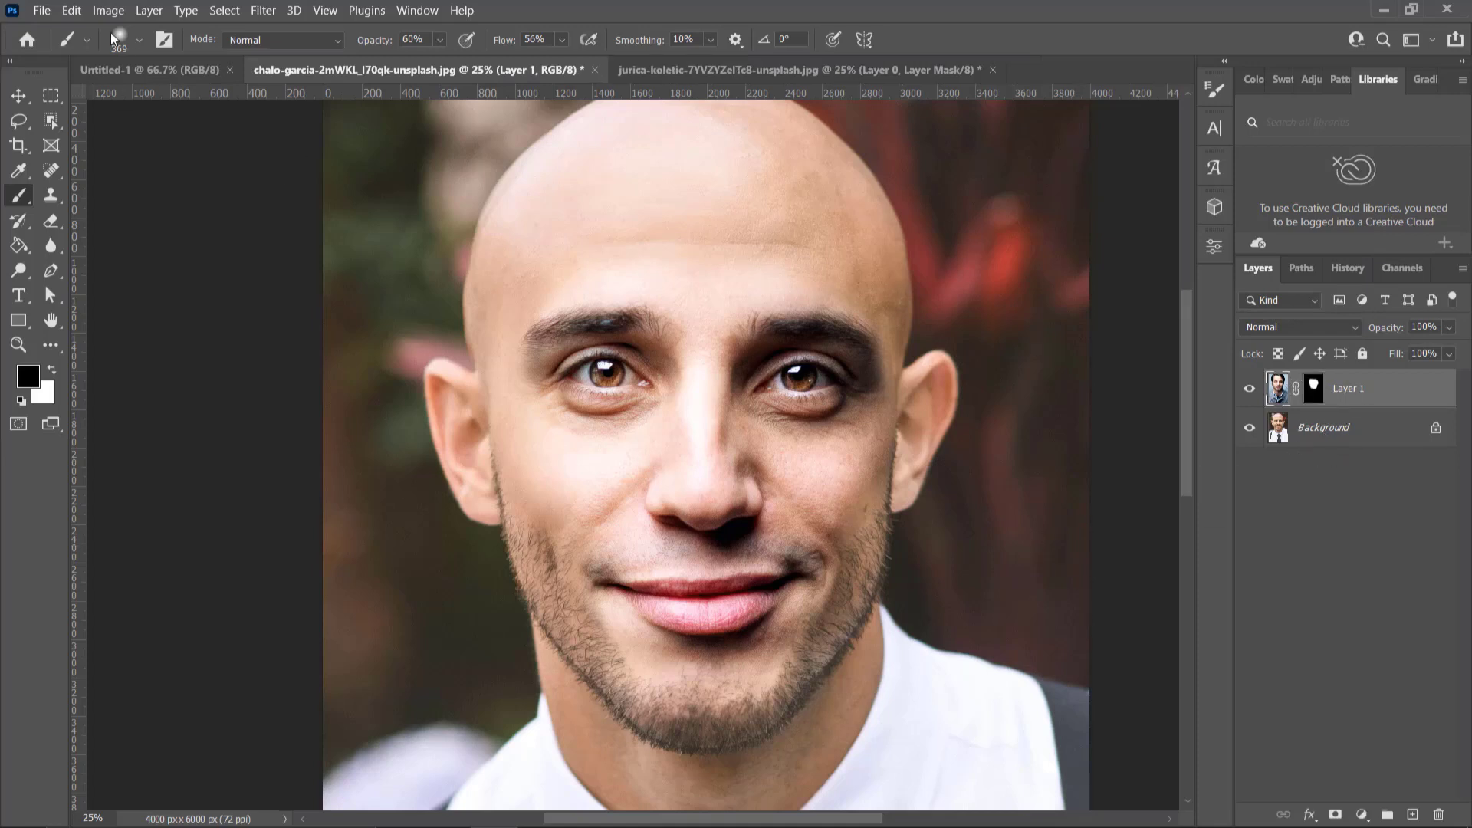
click(108, 11)
mouse_move(191, 55)
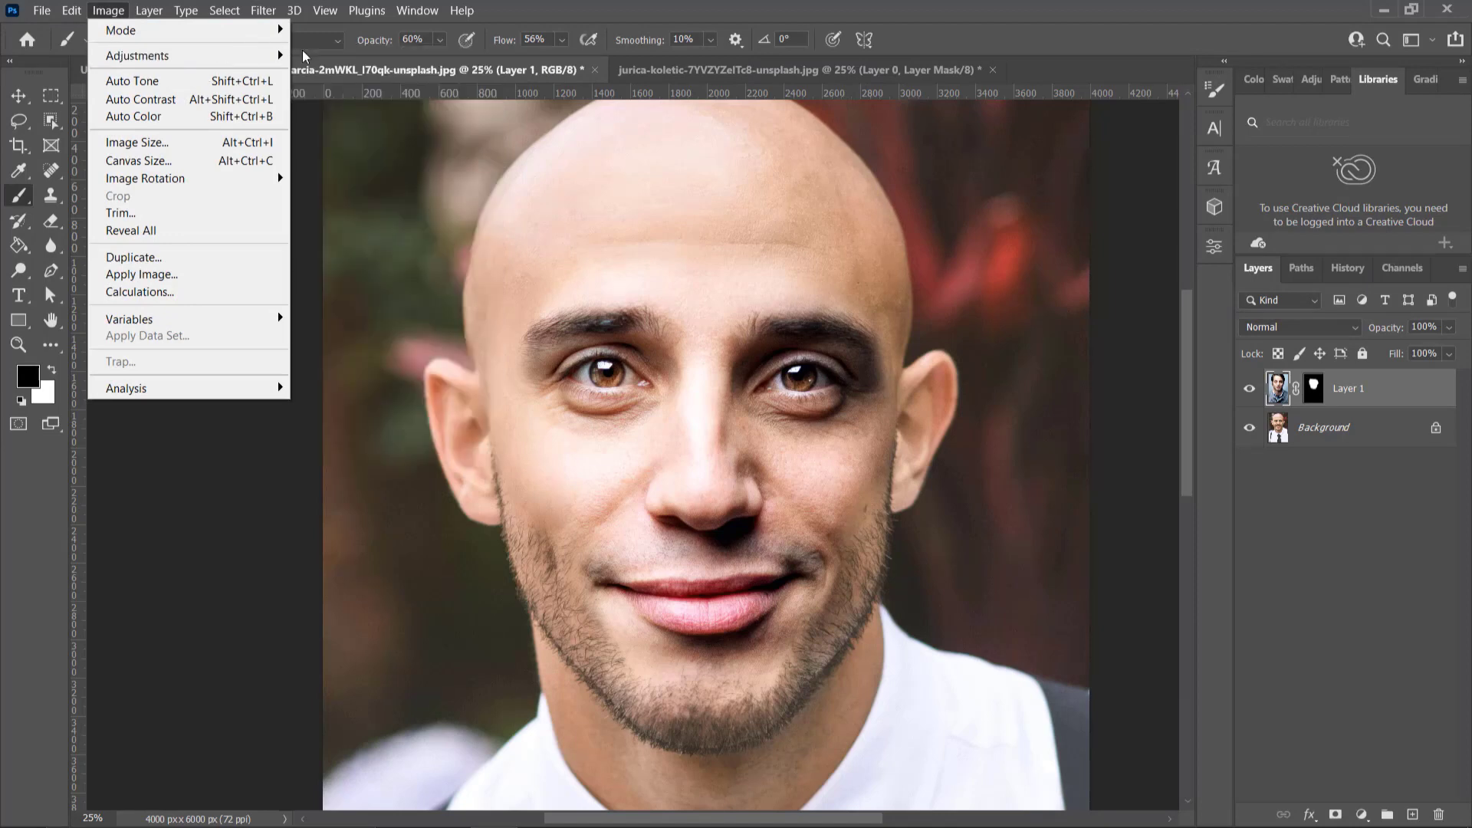
click(324, 76)
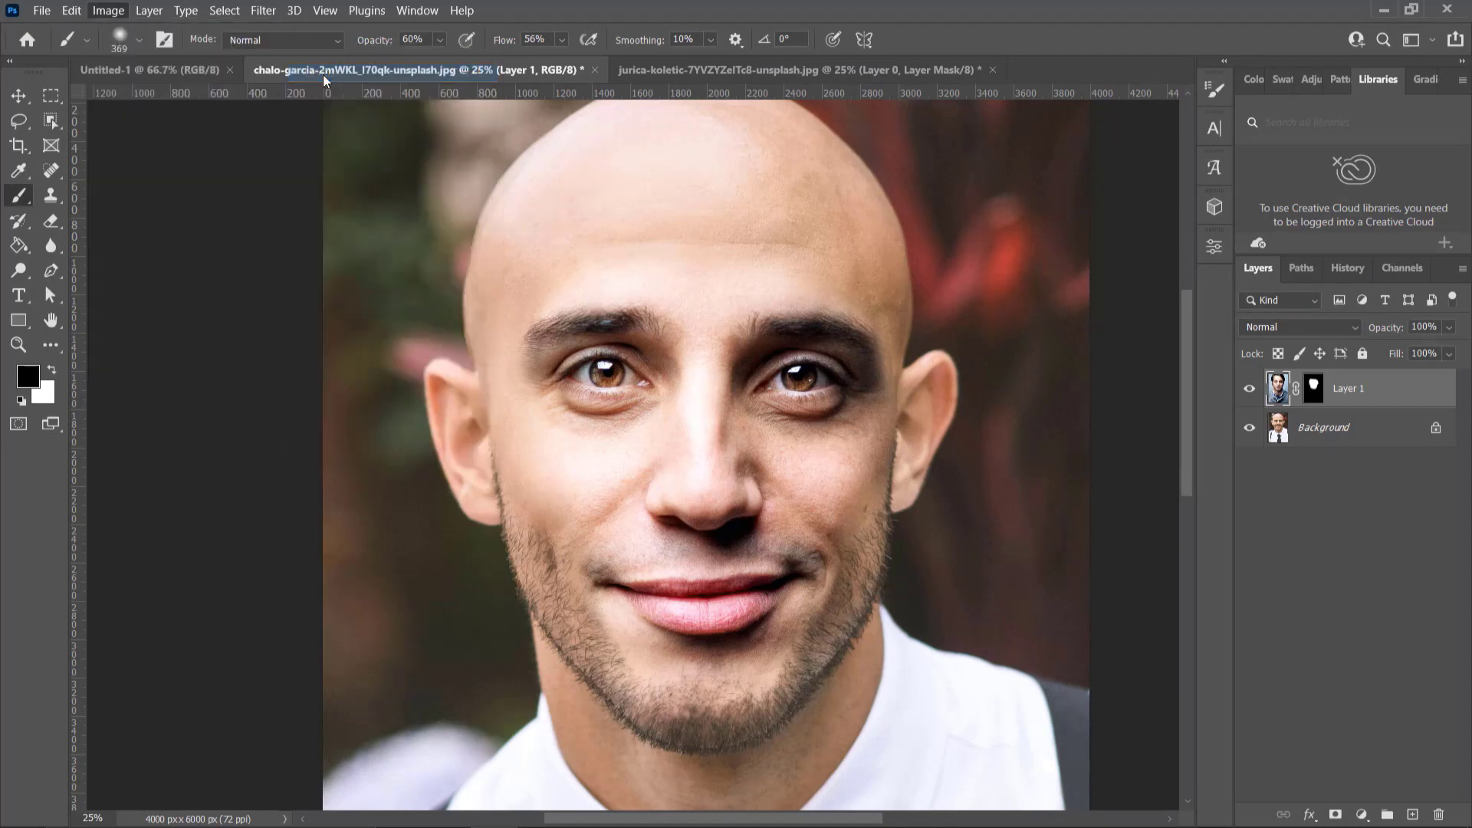
drag(969, 219, 293, 202)
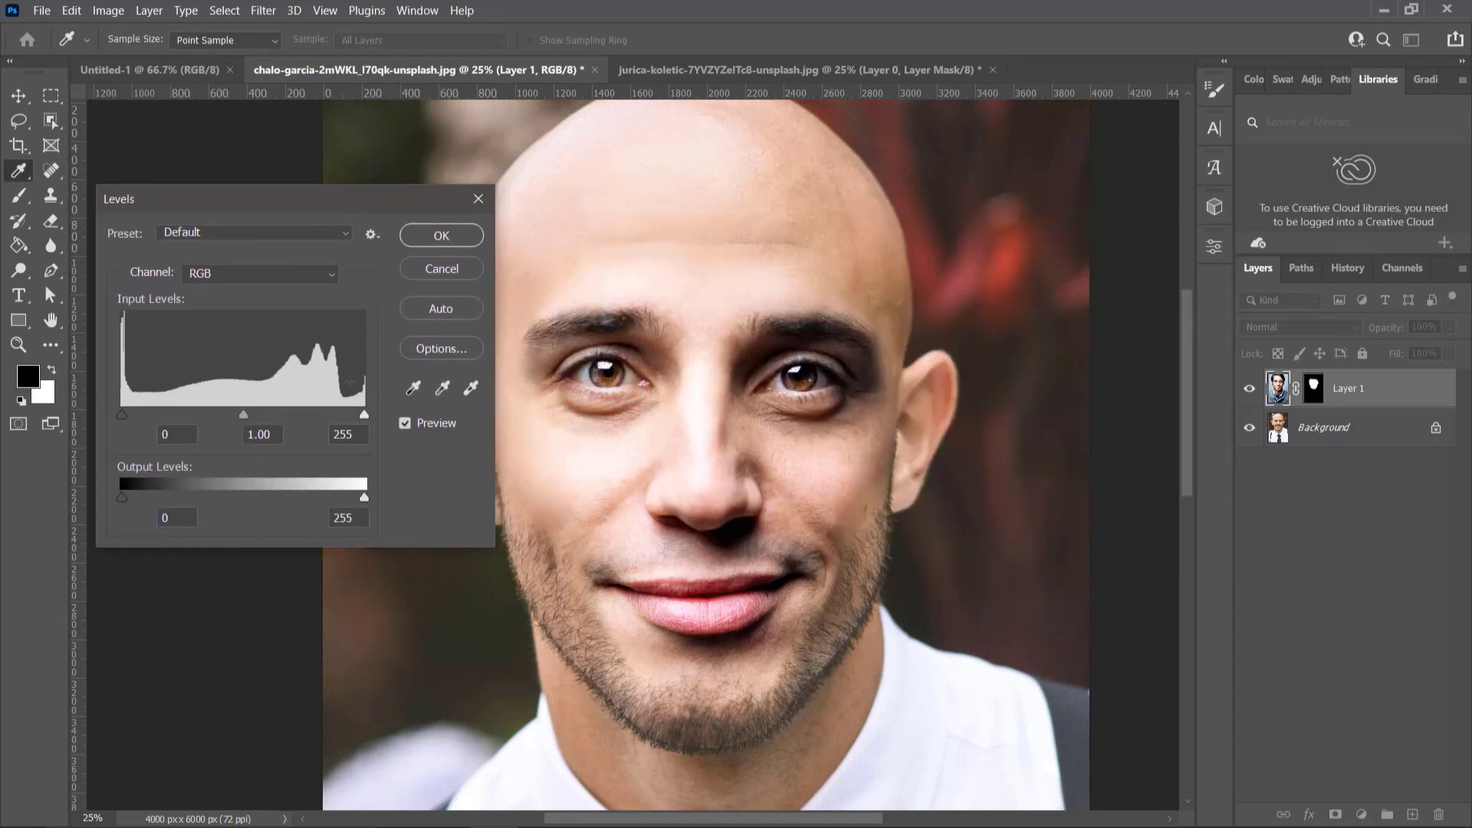
drag(362, 416, 354, 415)
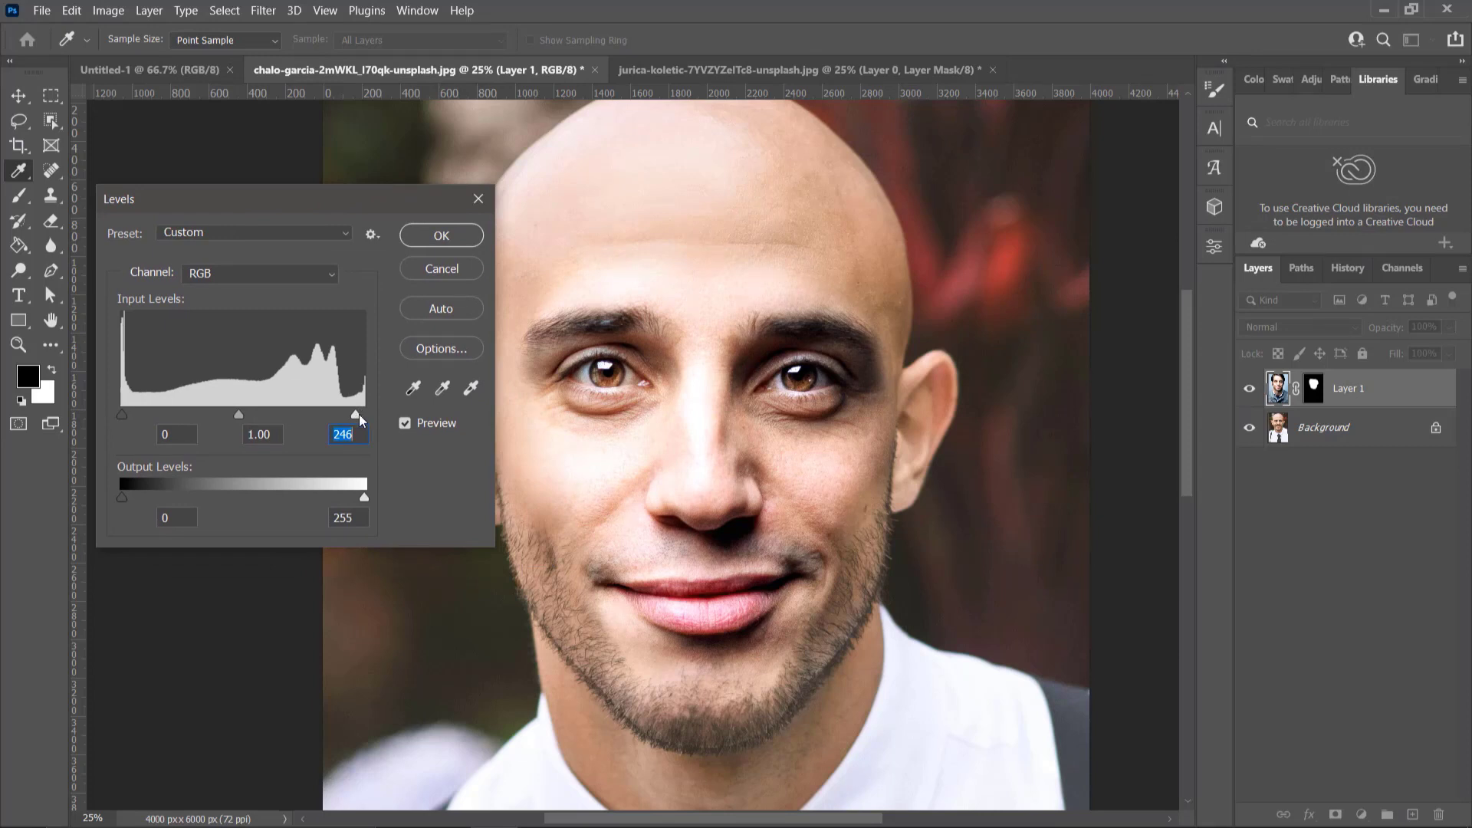
drag(359, 414, 359, 415)
drag(365, 498, 358, 500)
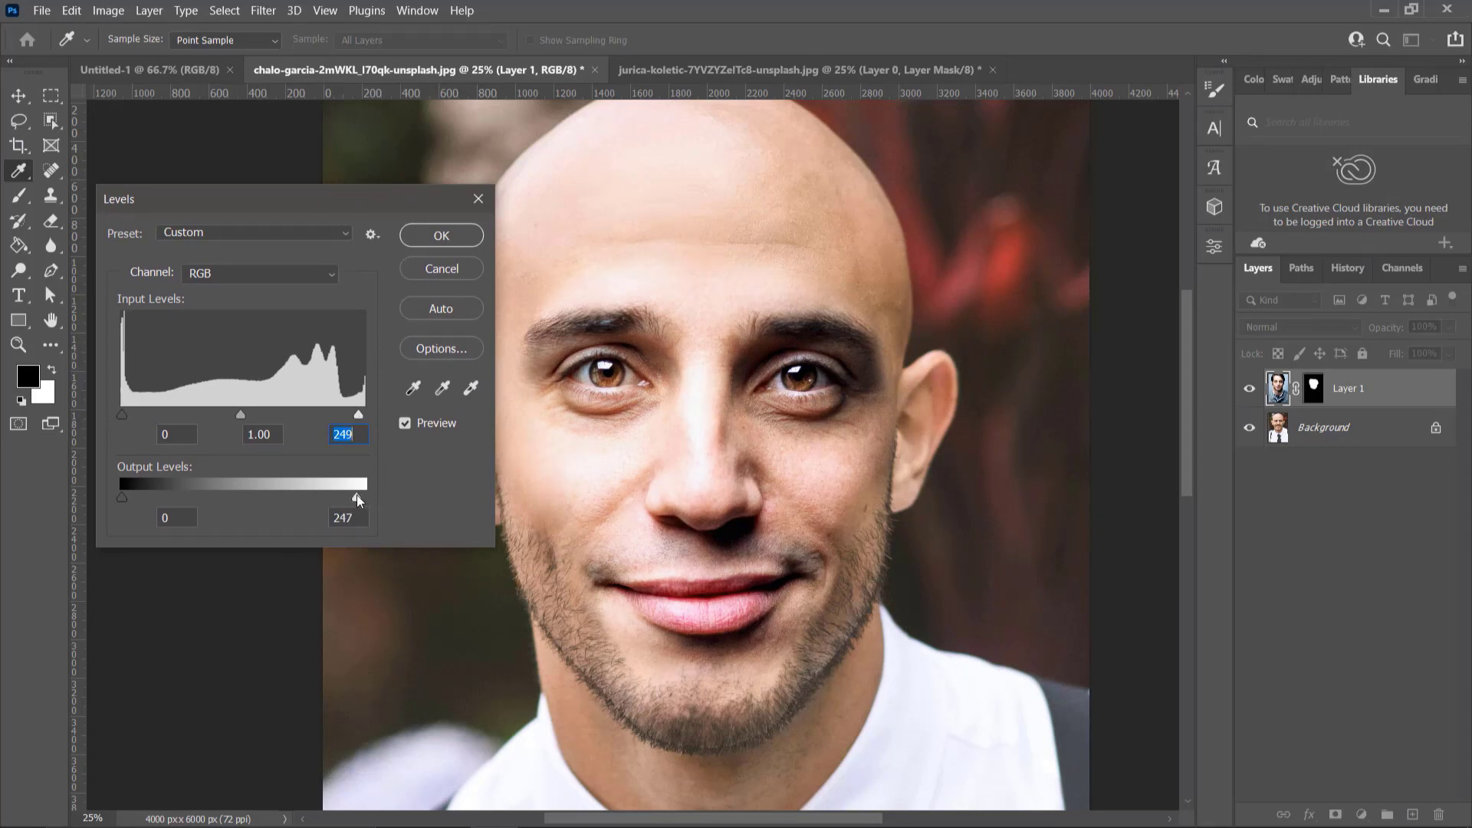
click(441, 235)
key(b)
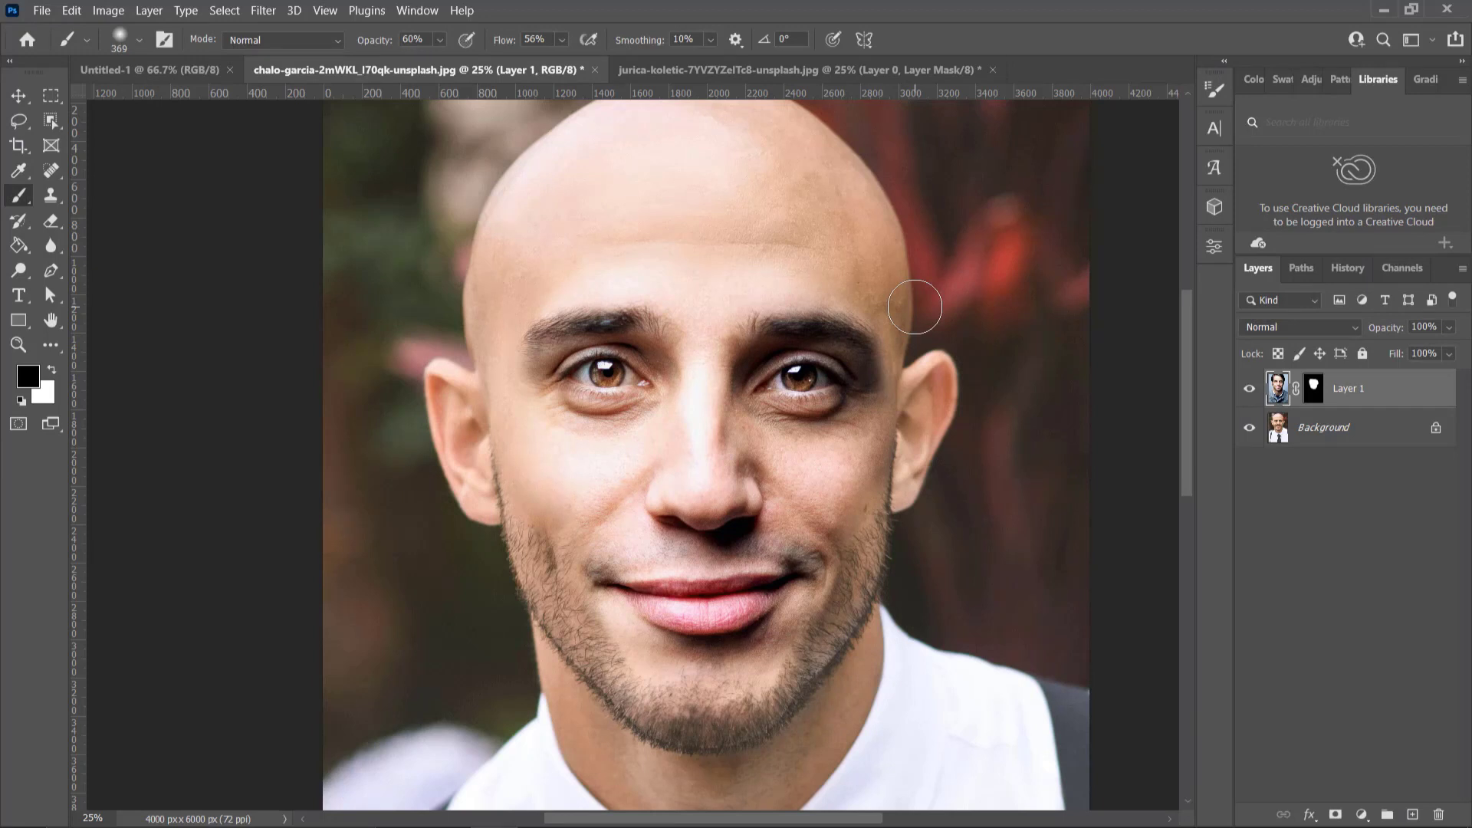
- Examine the original portrait with the face layer hidden, check the cut-out source face document, and show the layer again
key(ctrl+minus)
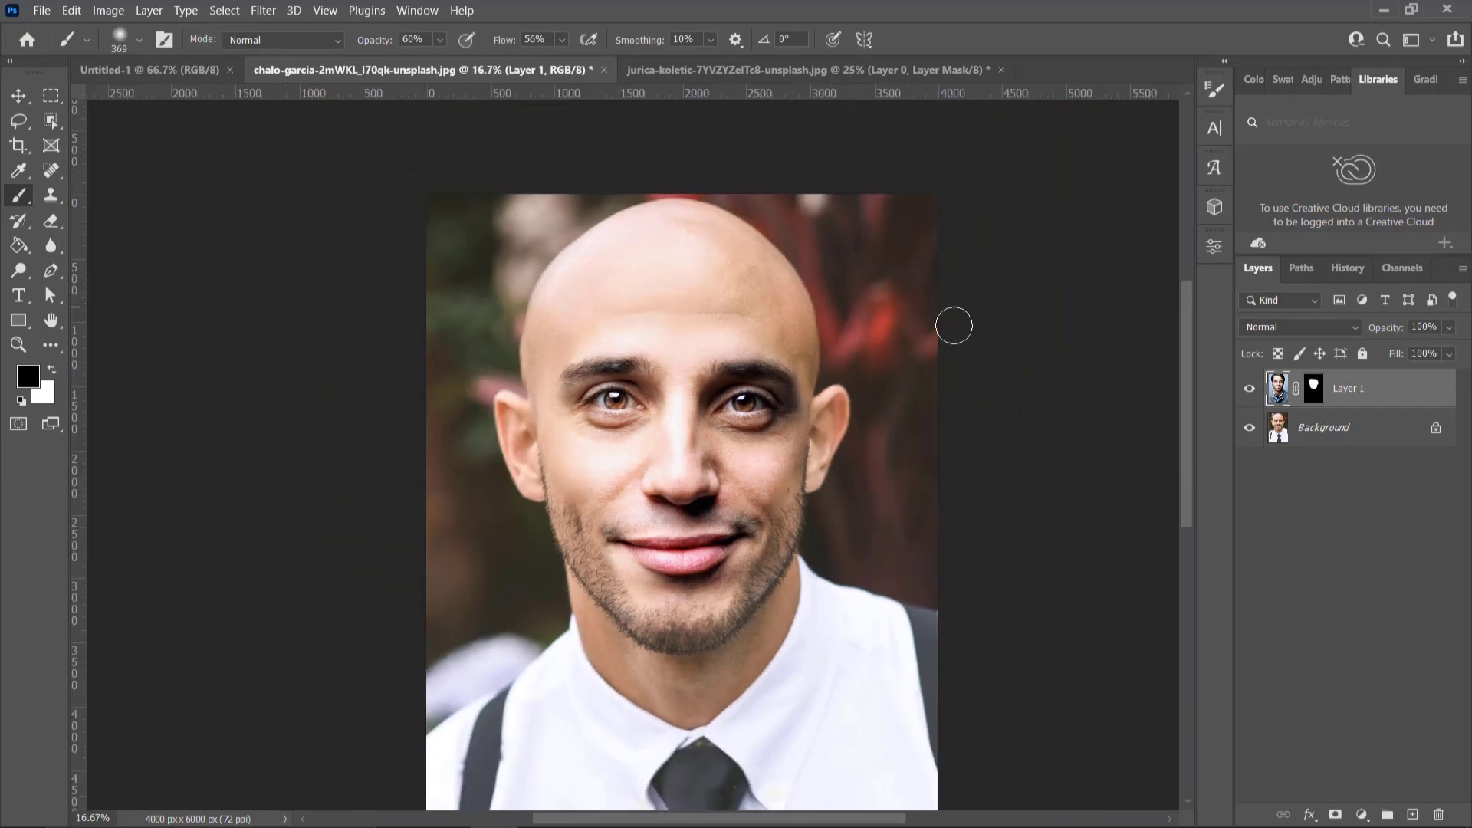
click(1249, 390)
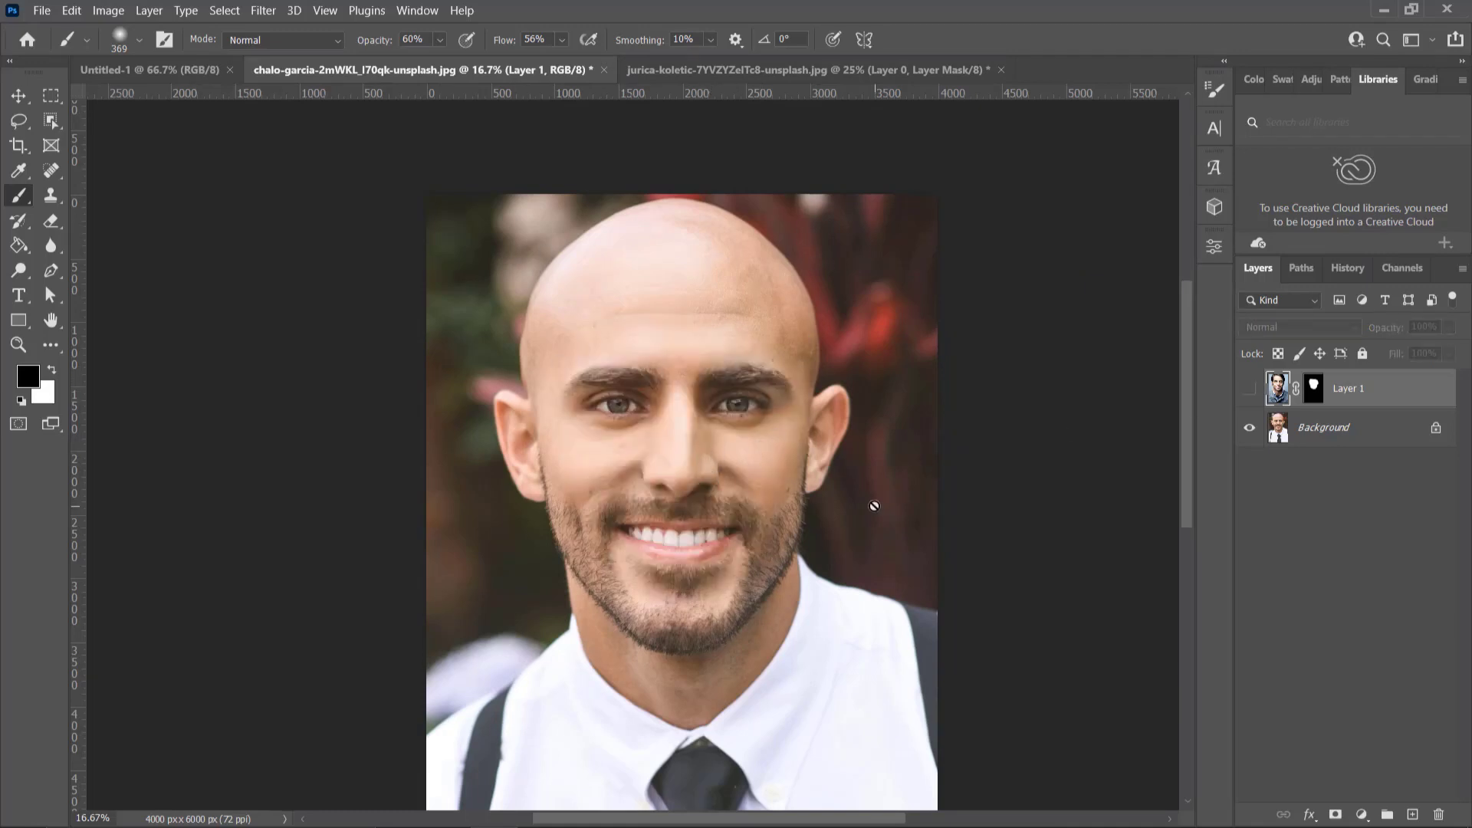
click(766, 79)
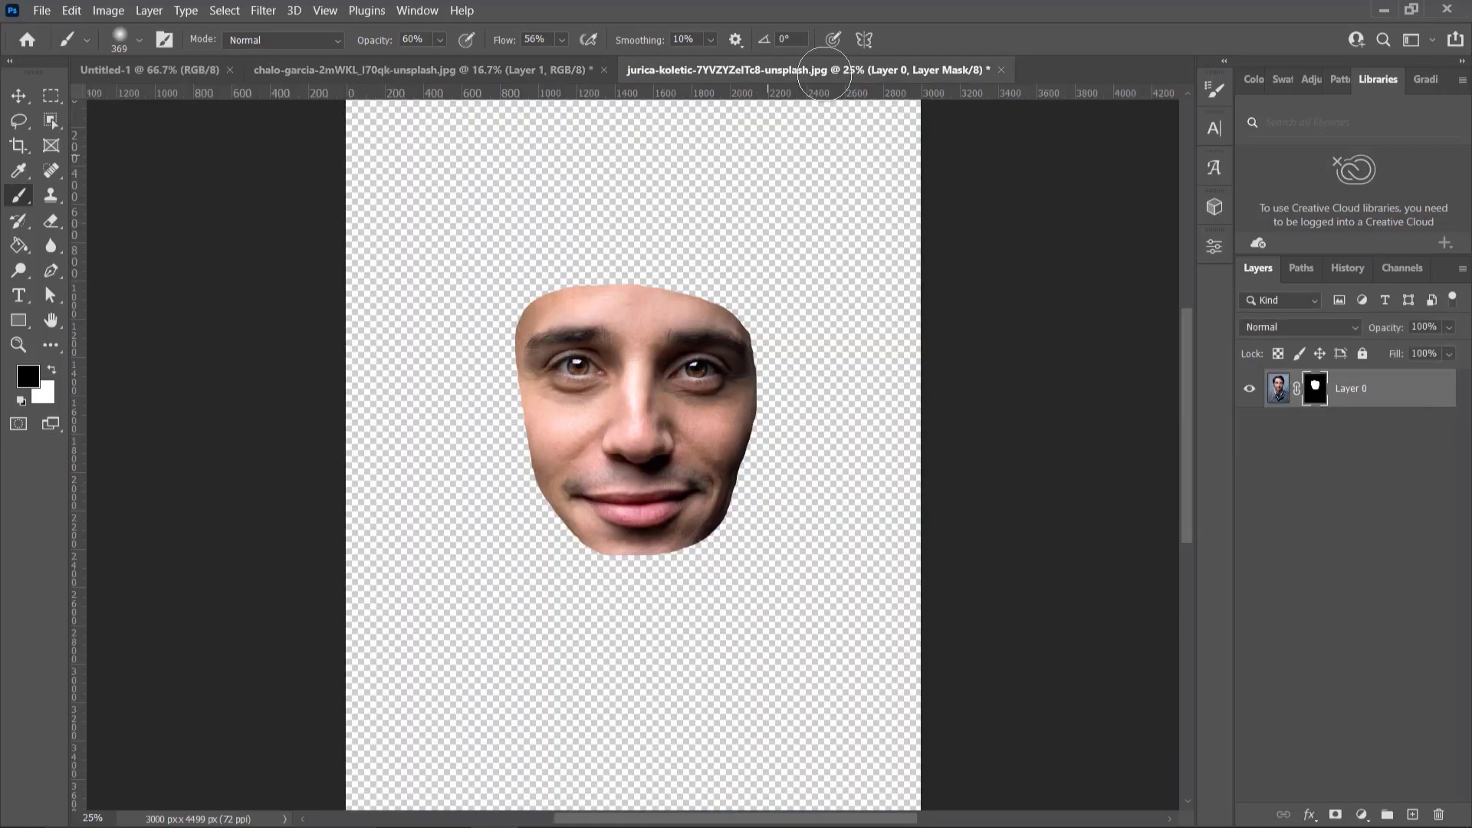
click(490, 69)
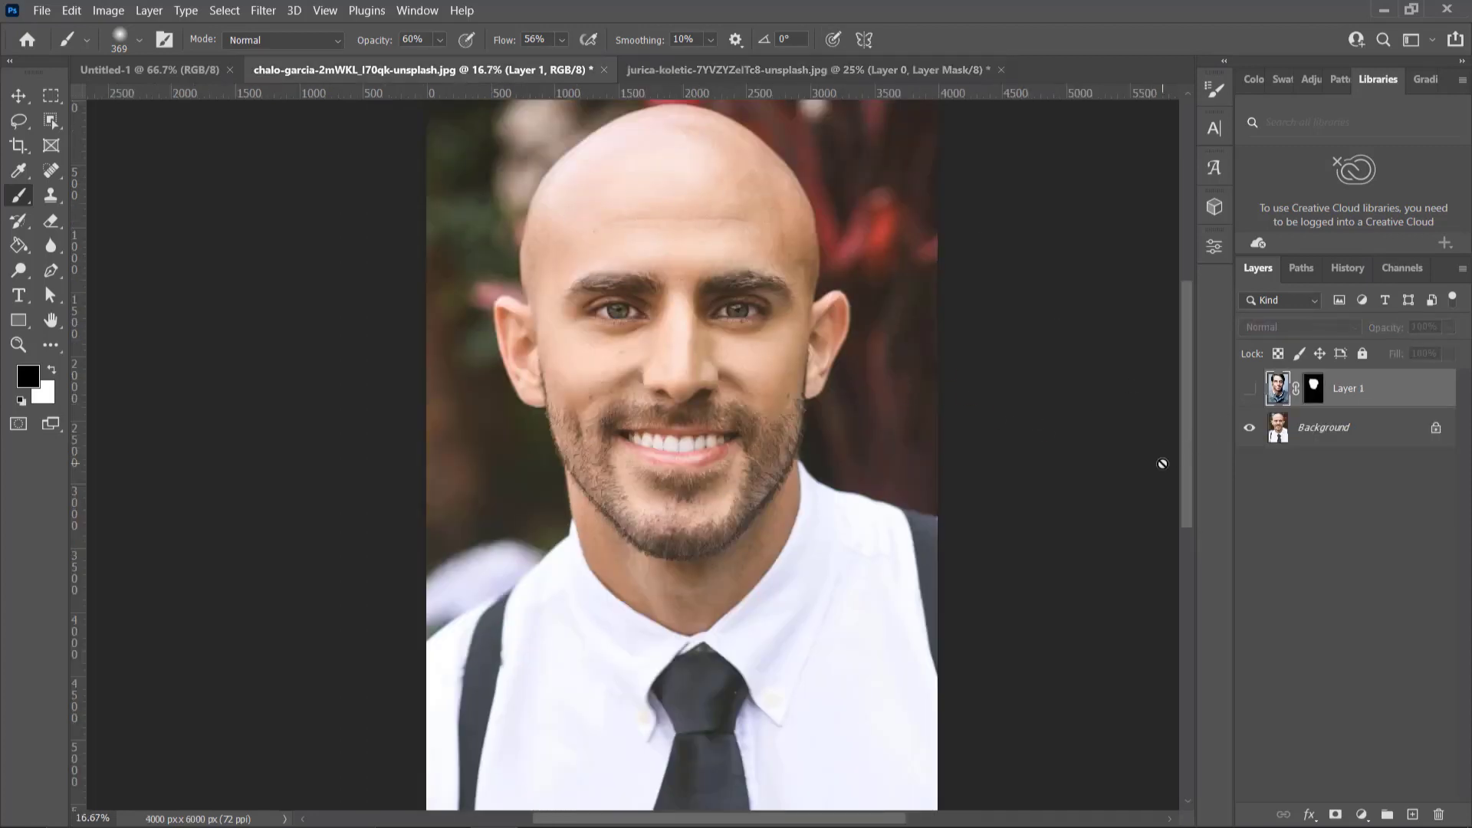
click(1249, 389)
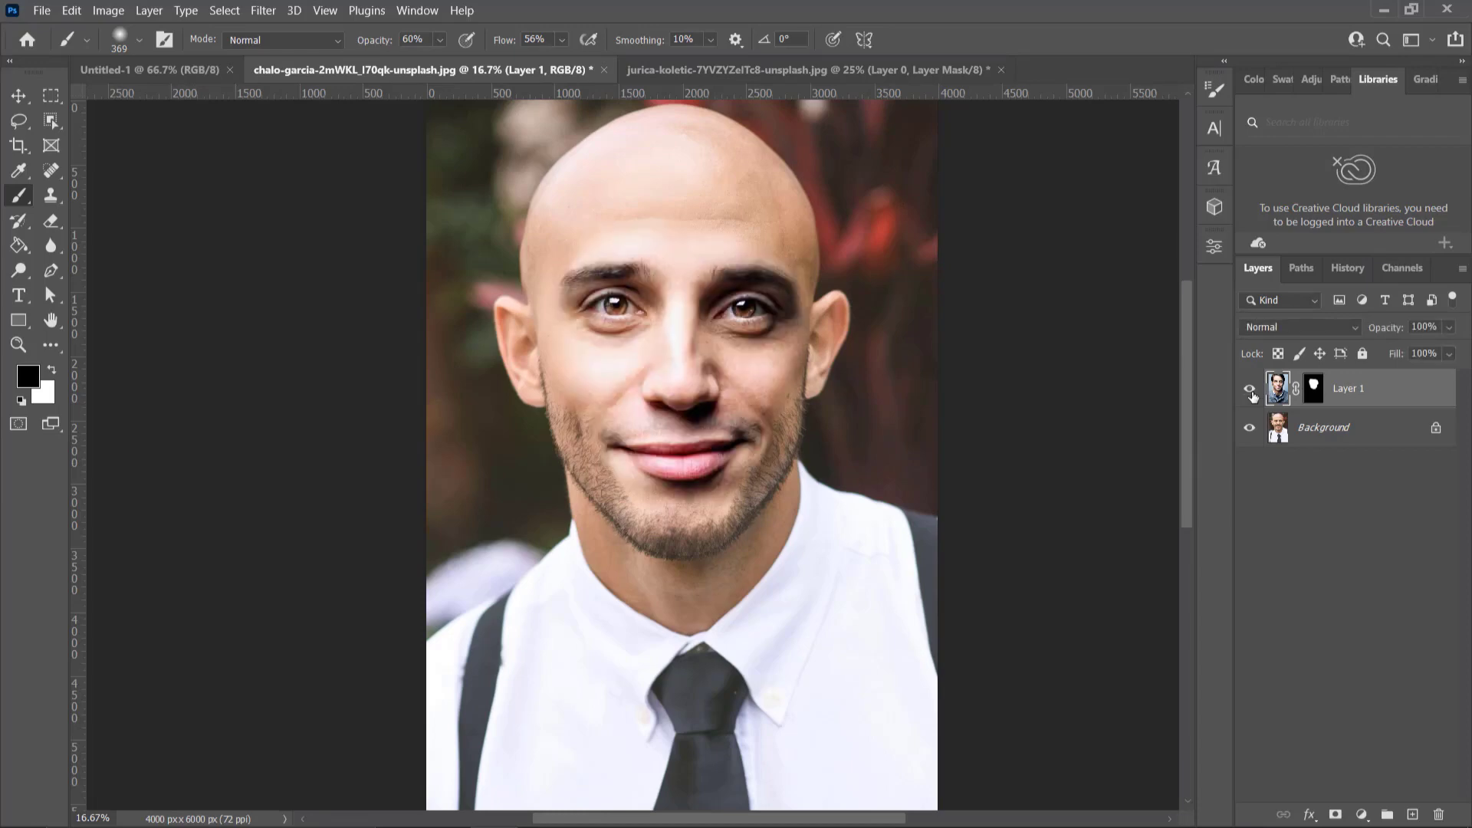
- Compare the finished face swap with the cut-out source face by alternating between the two documents
click(767, 70)
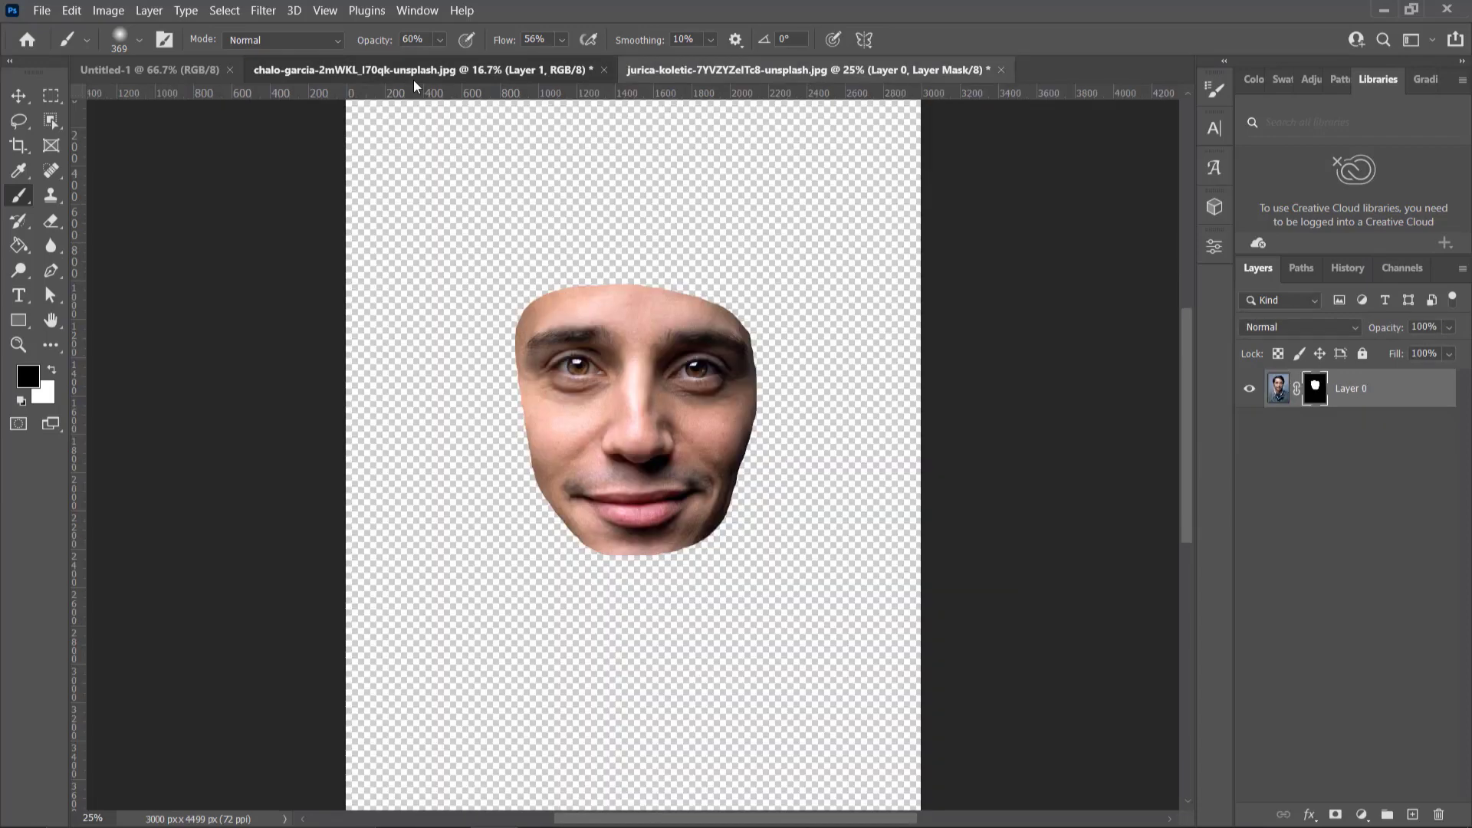
click(412, 78)
click(759, 73)
click(434, 73)
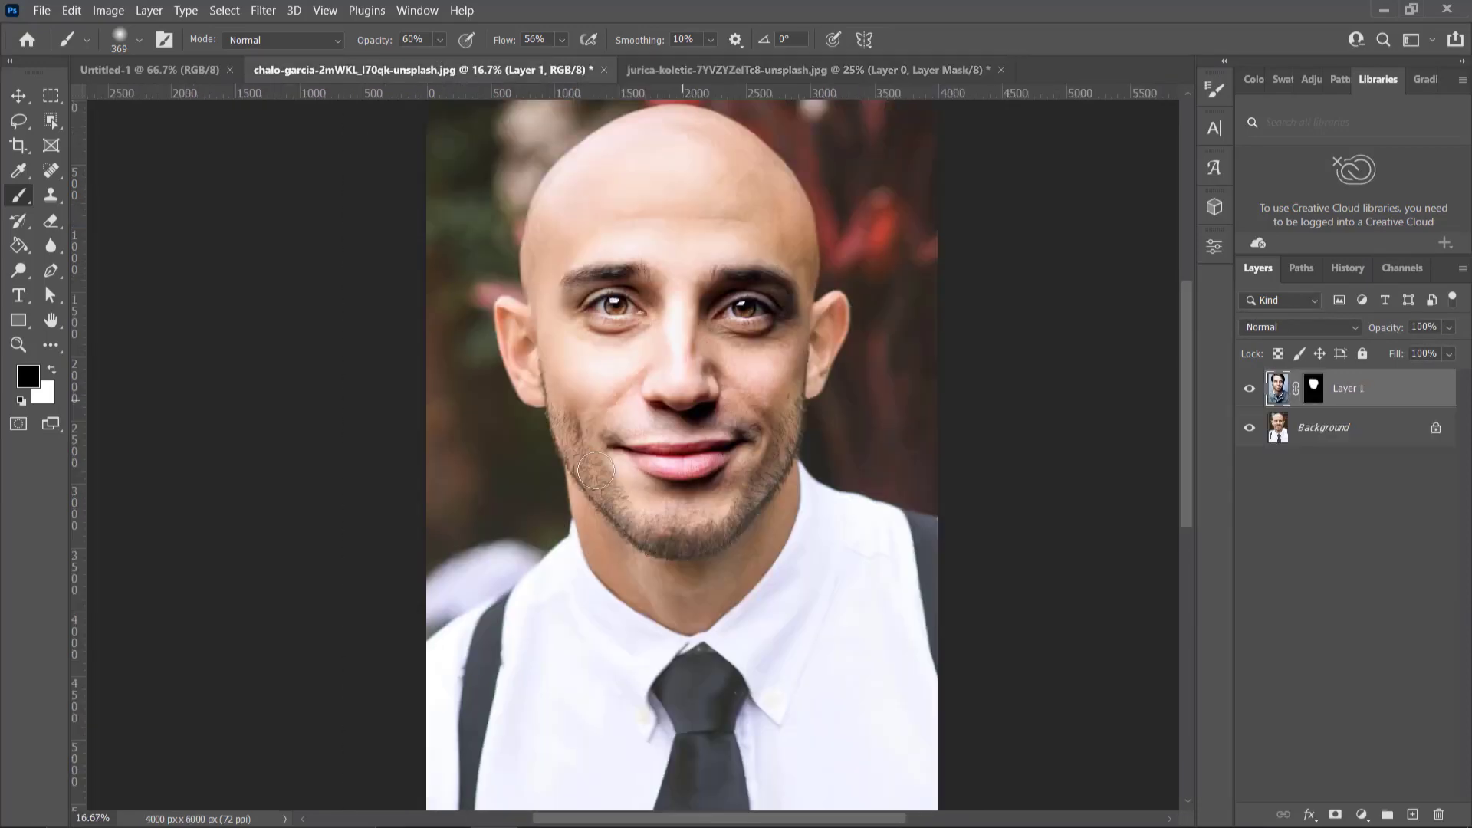
click(766, 69)
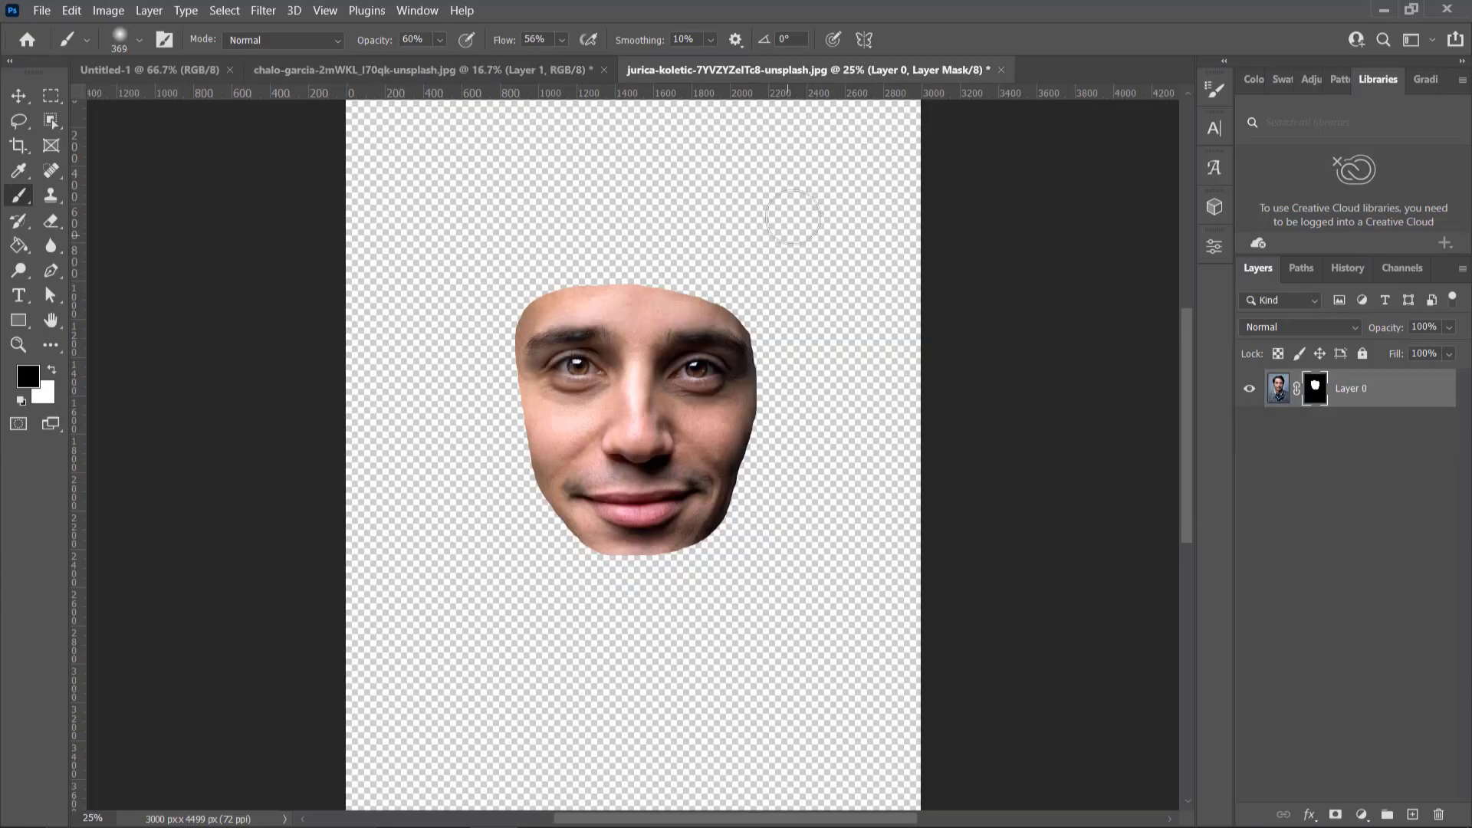
click(448, 71)
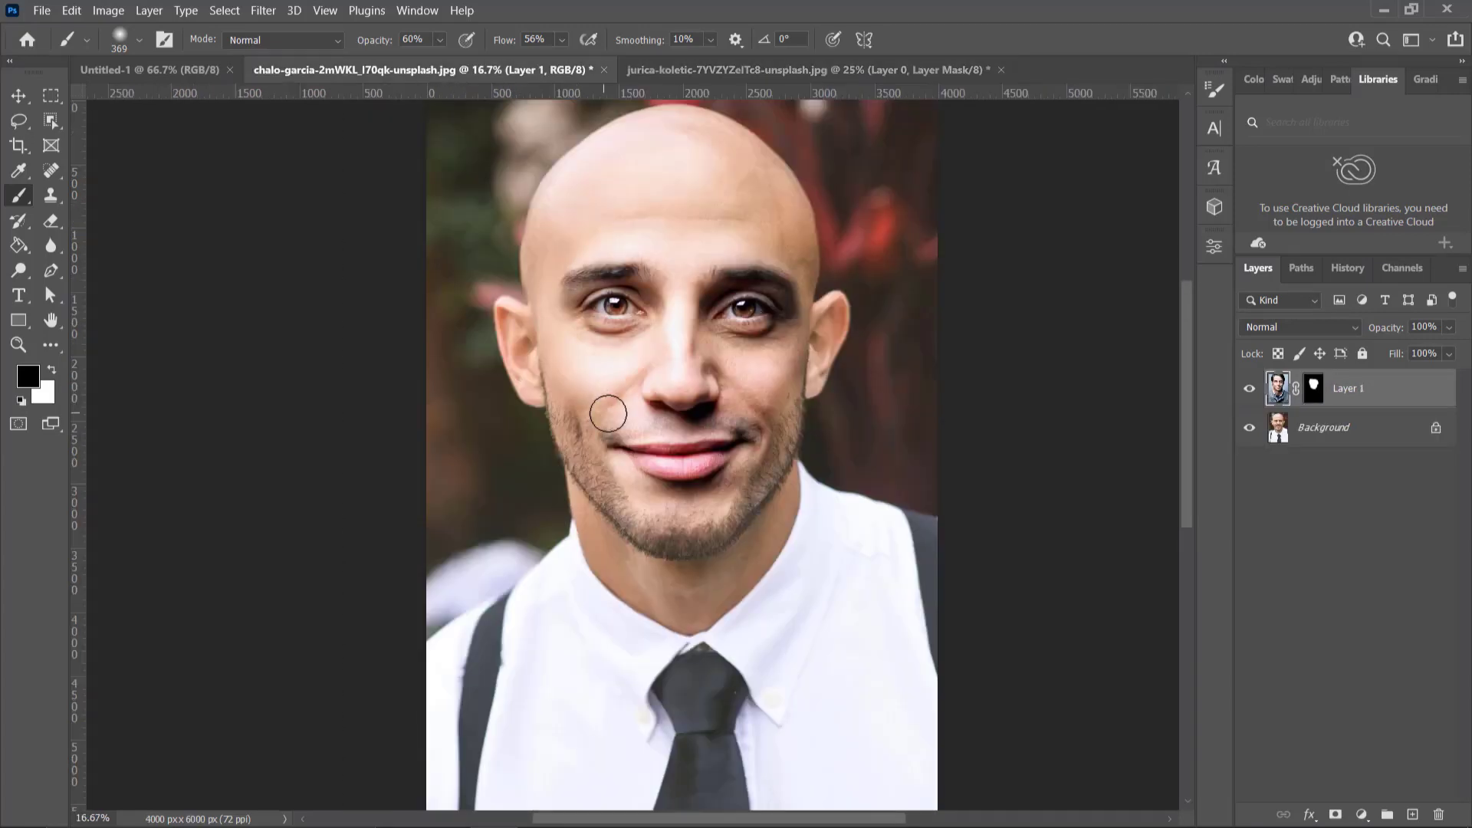
- Hide the face layer to compare the unedited portrait with the source face, and restore the layer's visibility
click(1249, 388)
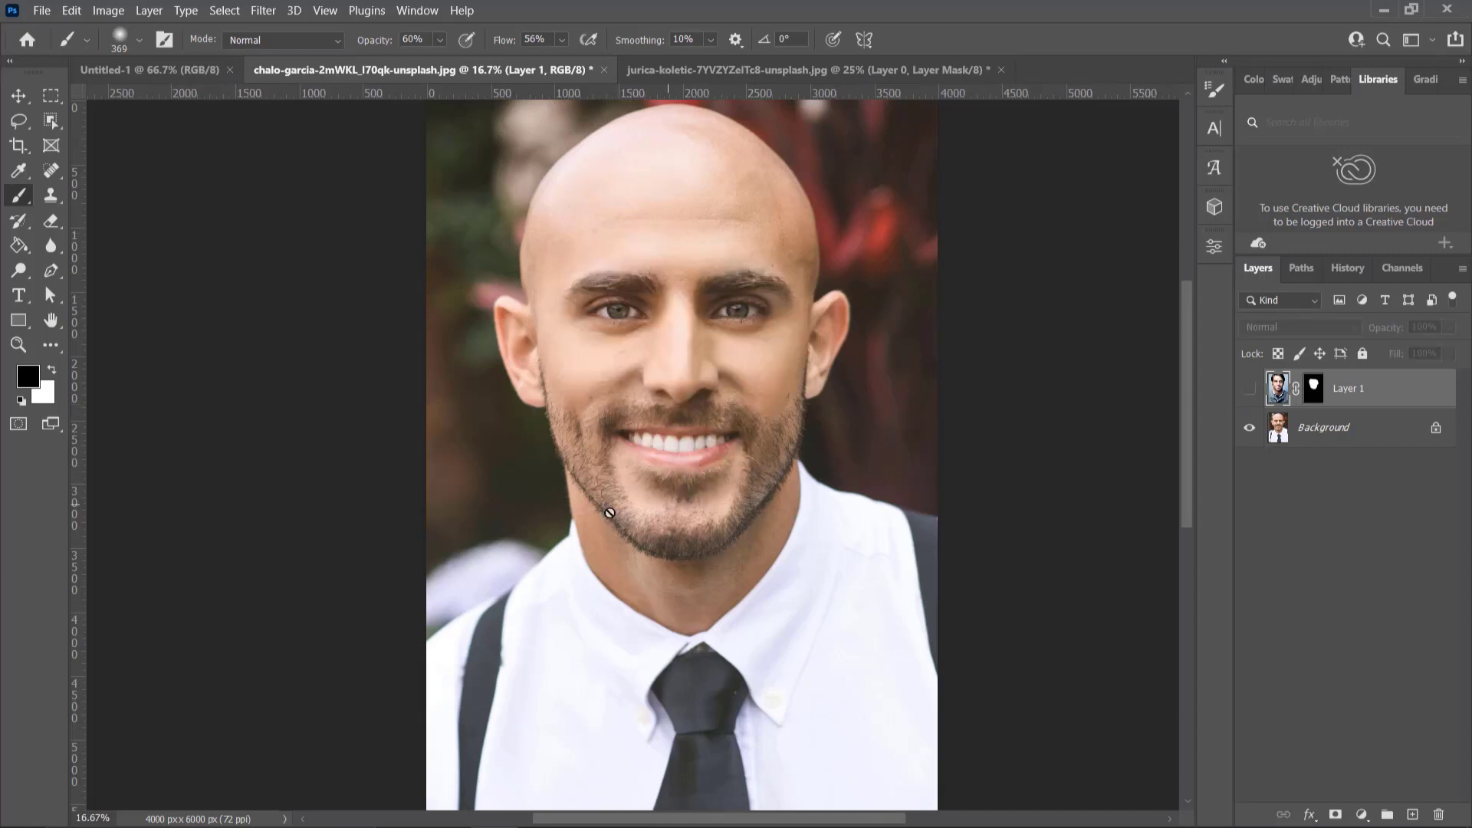
click(712, 75)
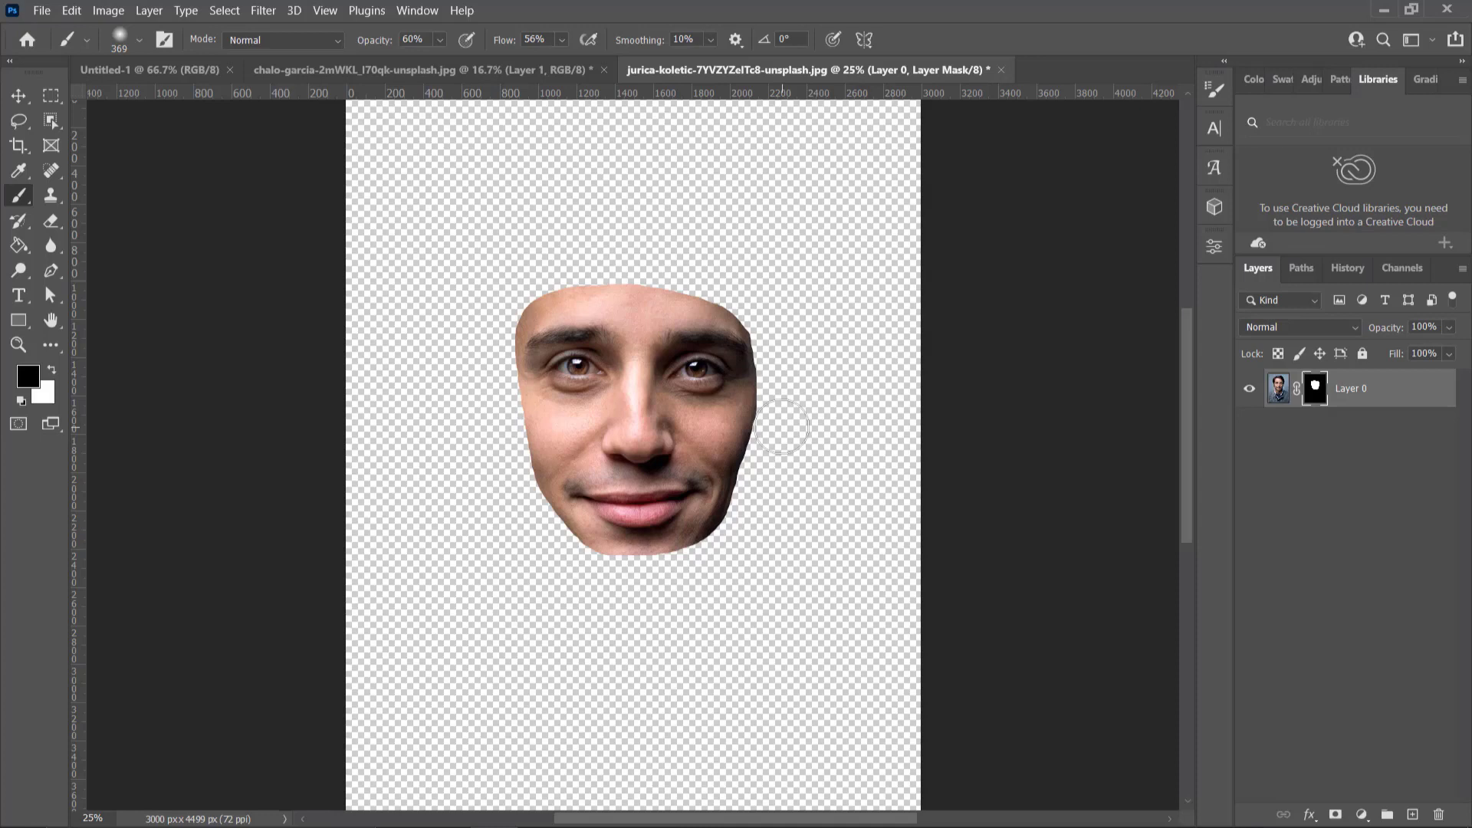
click(486, 76)
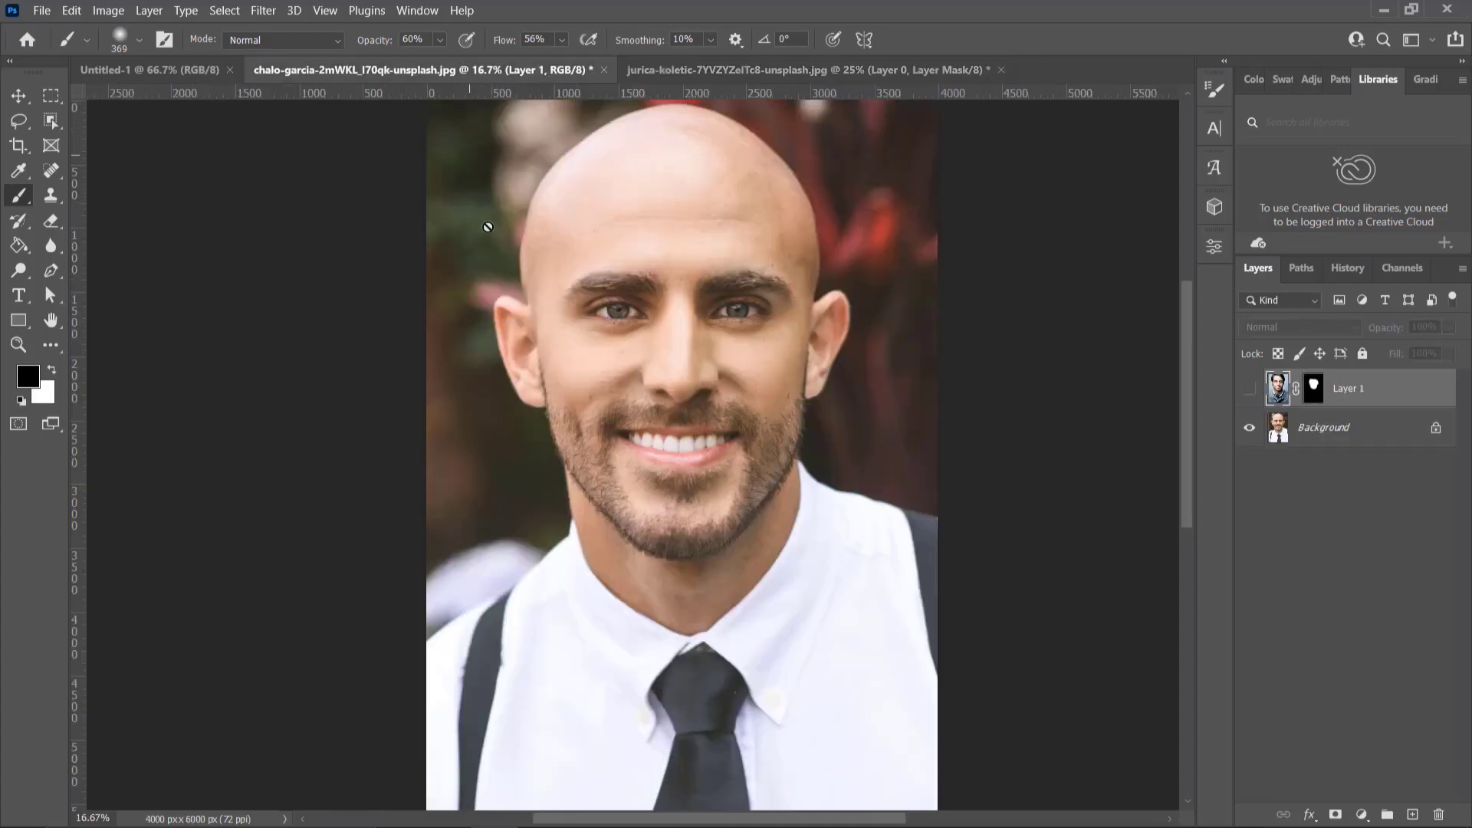
click(1249, 389)
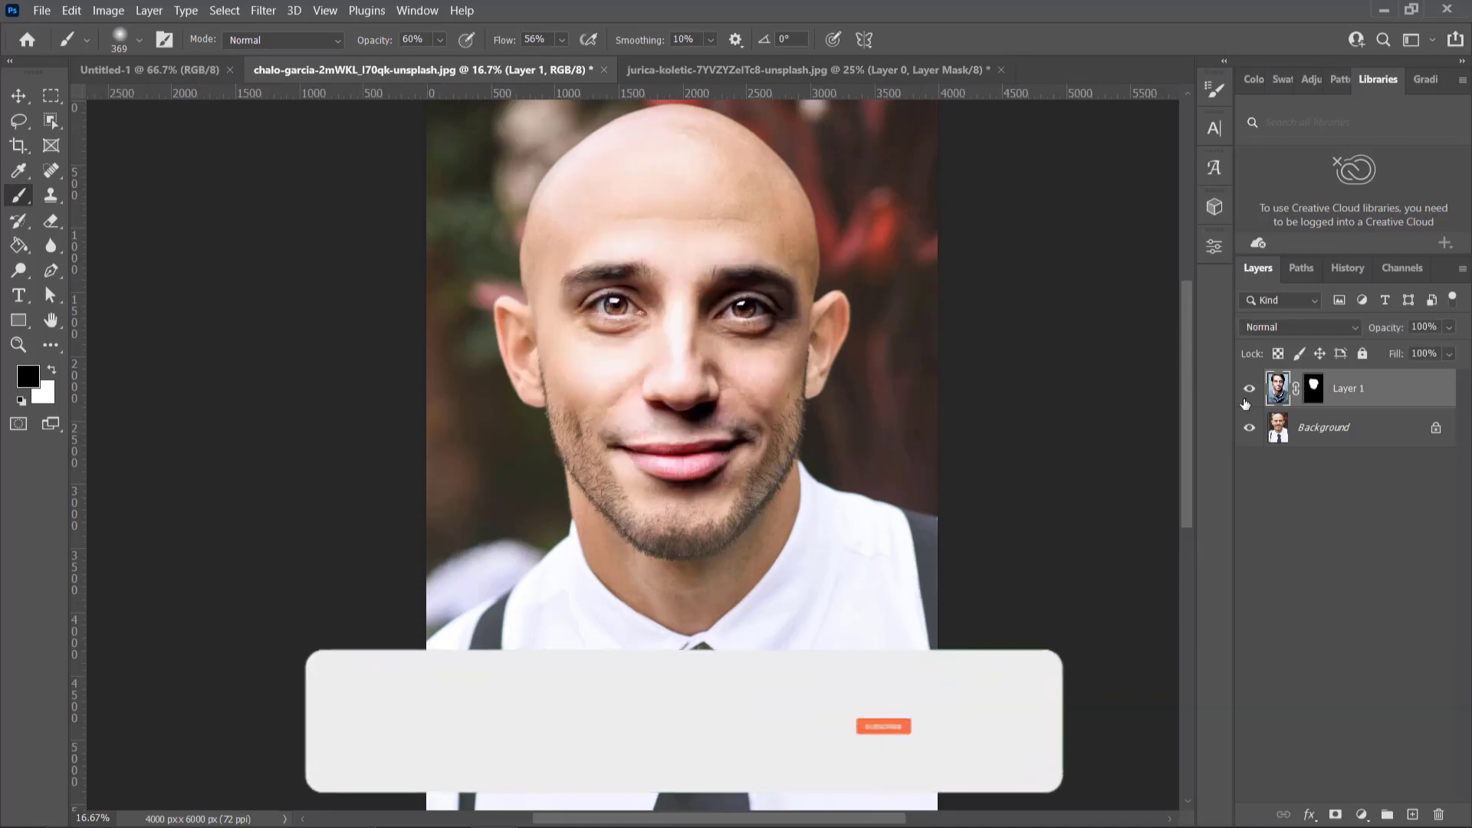